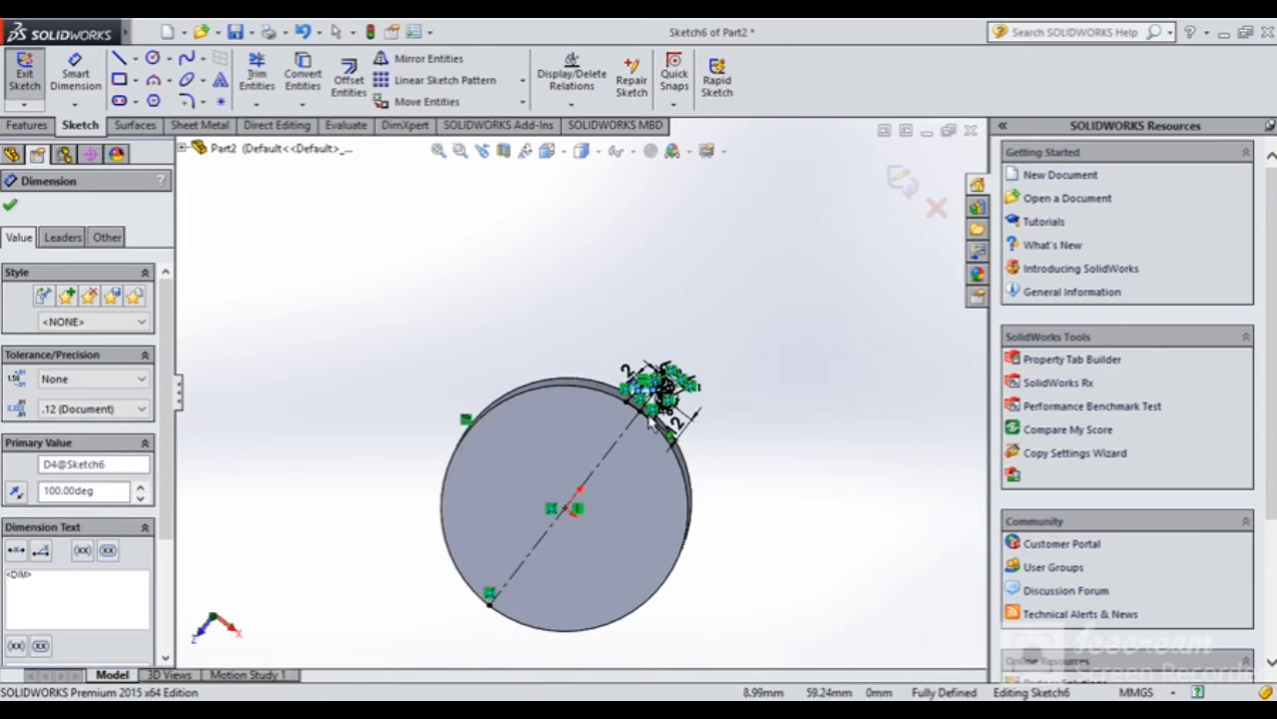
# Orbit and zoom around the disc to inspect the tooth sketch from several angles
pyautogui.scroll(10, 600, 333)
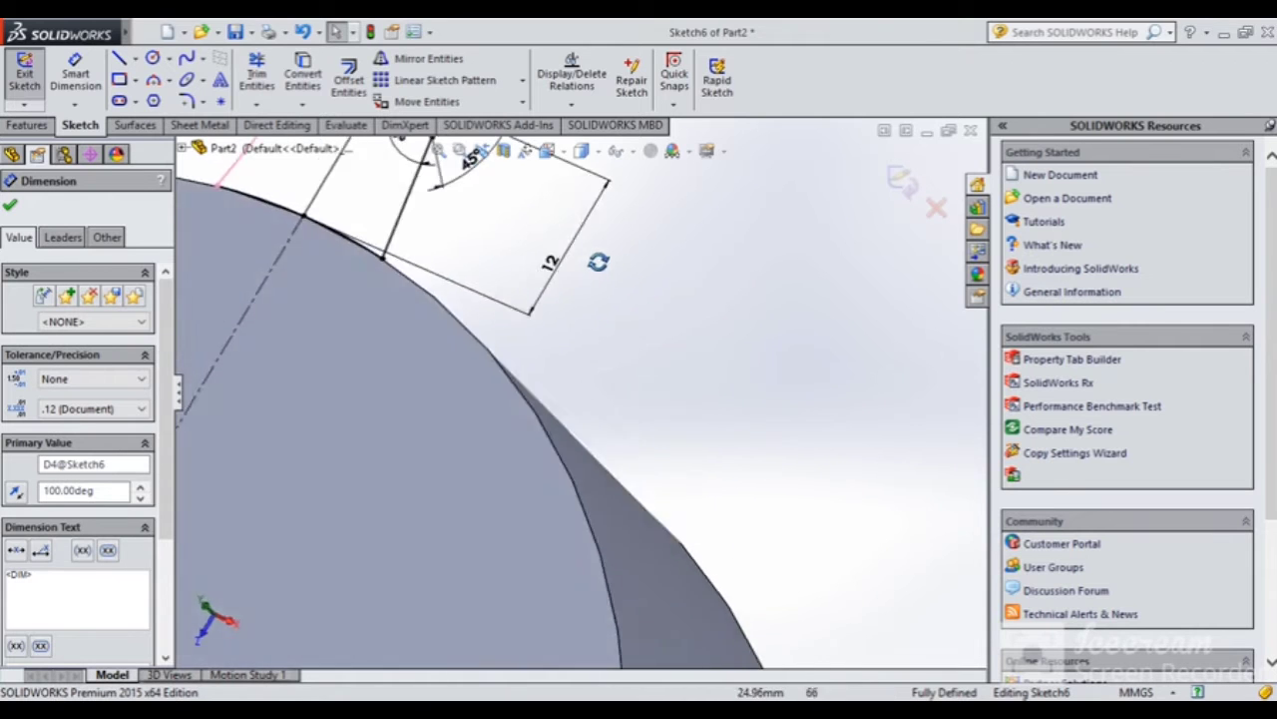
pyautogui.scroll(4, 597, 481)
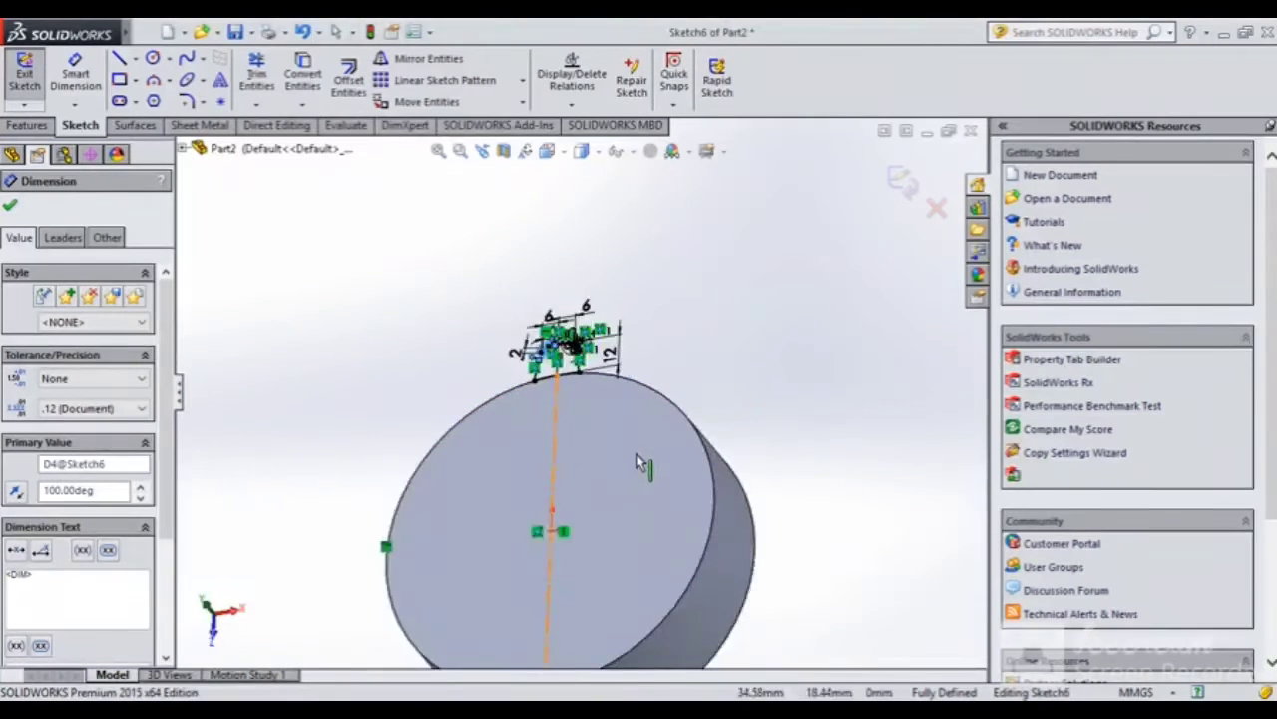
pyautogui.moveTo(639, 462)
pyautogui.mouseDown(button='middle')
pyautogui.moveTo(548, 513)
pyautogui.moveTo(619, 590)
pyautogui.moveTo(647, 523)
pyautogui.mouseUp(button='middle')
pyautogui.scroll(-10, 654, 391)
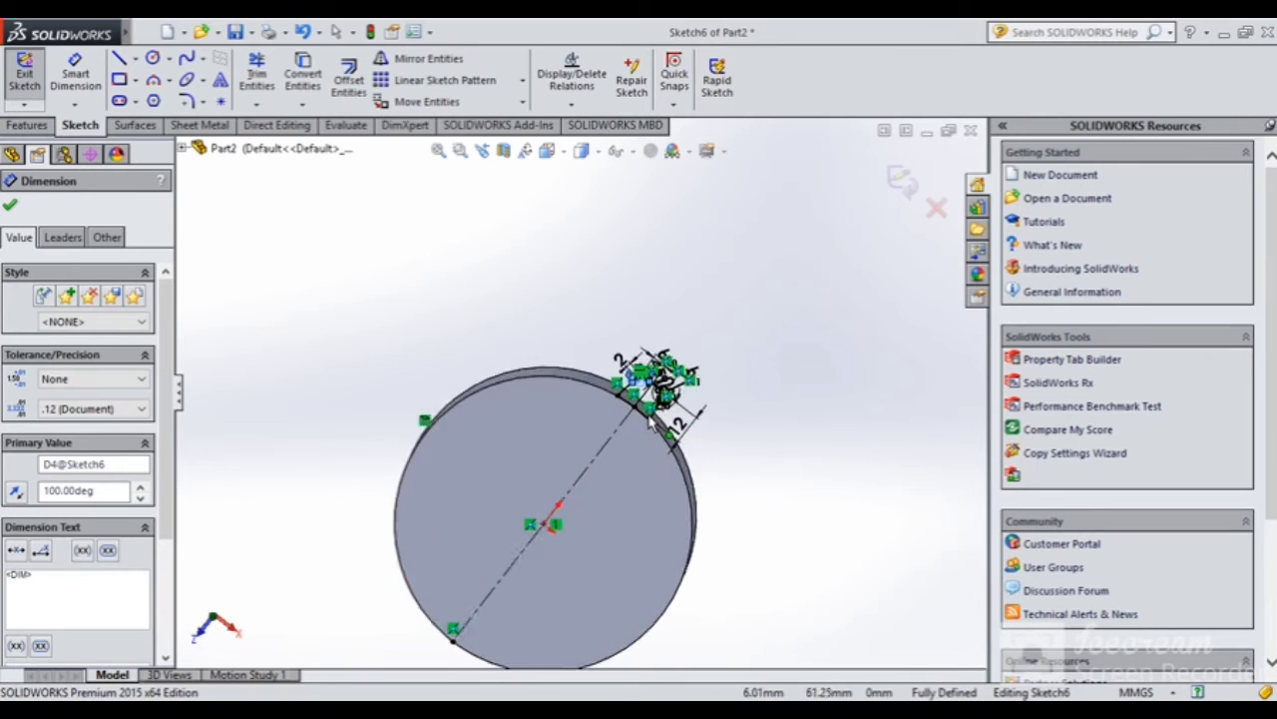
pyautogui.moveTo(595, 322)
pyautogui.mouseDown(button='middle')
pyautogui.moveTo(597, 283)
pyautogui.moveTo(626, 339)
pyautogui.mouseUp(button='middle')
pyautogui.scroll(-1, 501, 317)
pyautogui.scroll(1, 501, 317)
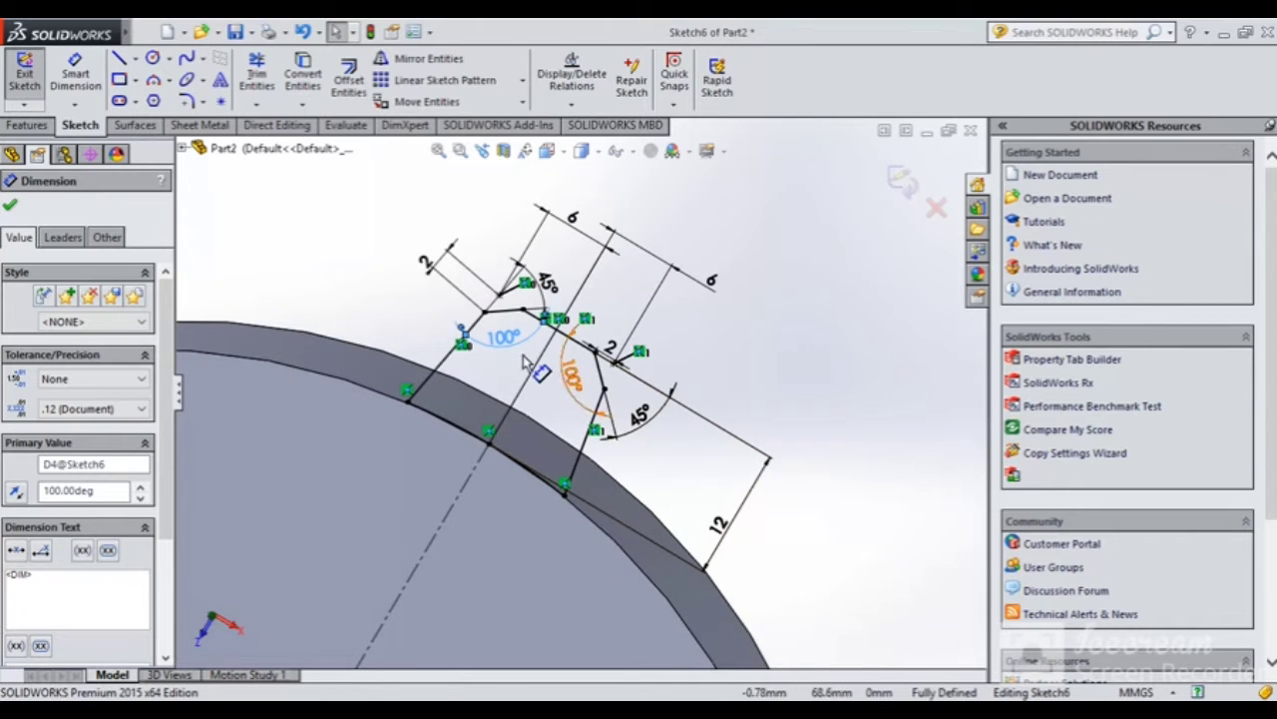
pyautogui.scroll(-1, 530, 347)
pyautogui.moveTo(530, 346)
pyautogui.mouseDown(button='middle')
pyautogui.moveTo(502, 311)
pyautogui.moveTo(520, 314)
pyautogui.mouseUp(button='middle')
pyautogui.scroll(8, 520, 313)
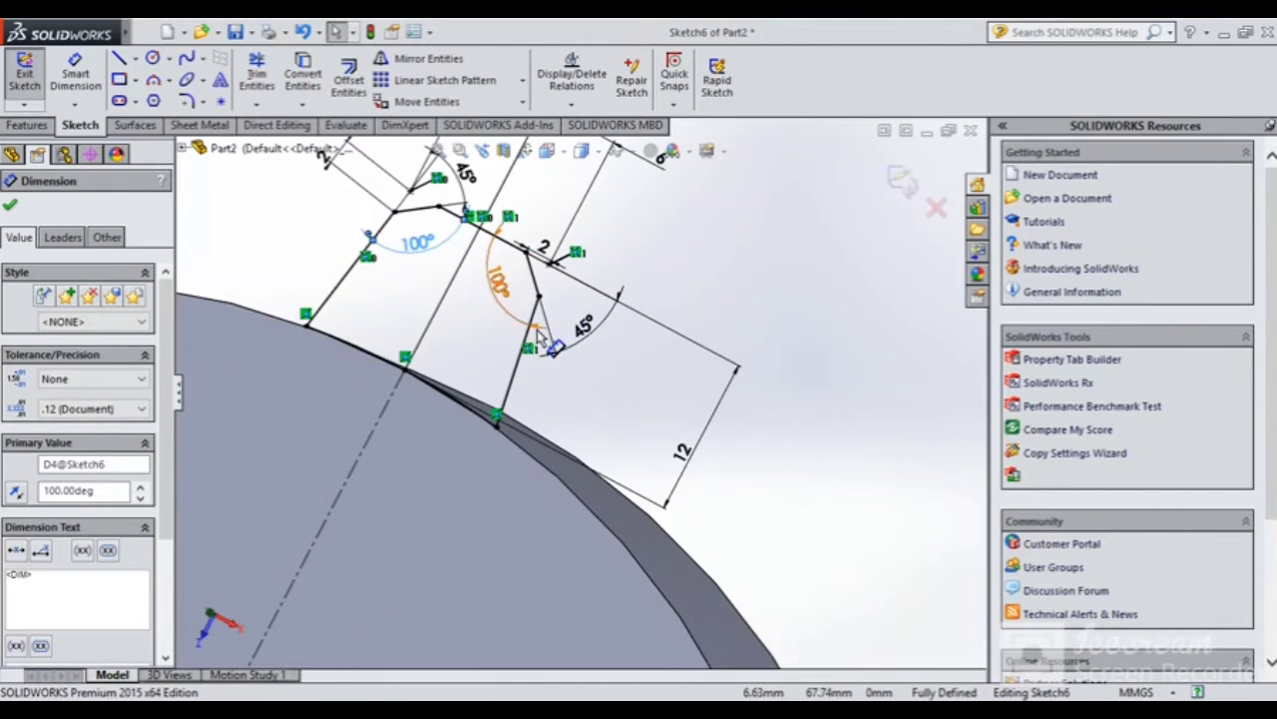
pyautogui.scroll(1, 456, 401)
pyautogui.moveTo(455, 401); pyautogui.dragTo(459, 433, button='middle')
pyautogui.scroll(-5, 542, 394)
# Extrude the tooth profile with end condition Through All, creating Boss-Extrude7
pyautogui.click(27, 126)
pyautogui.click(30, 92)
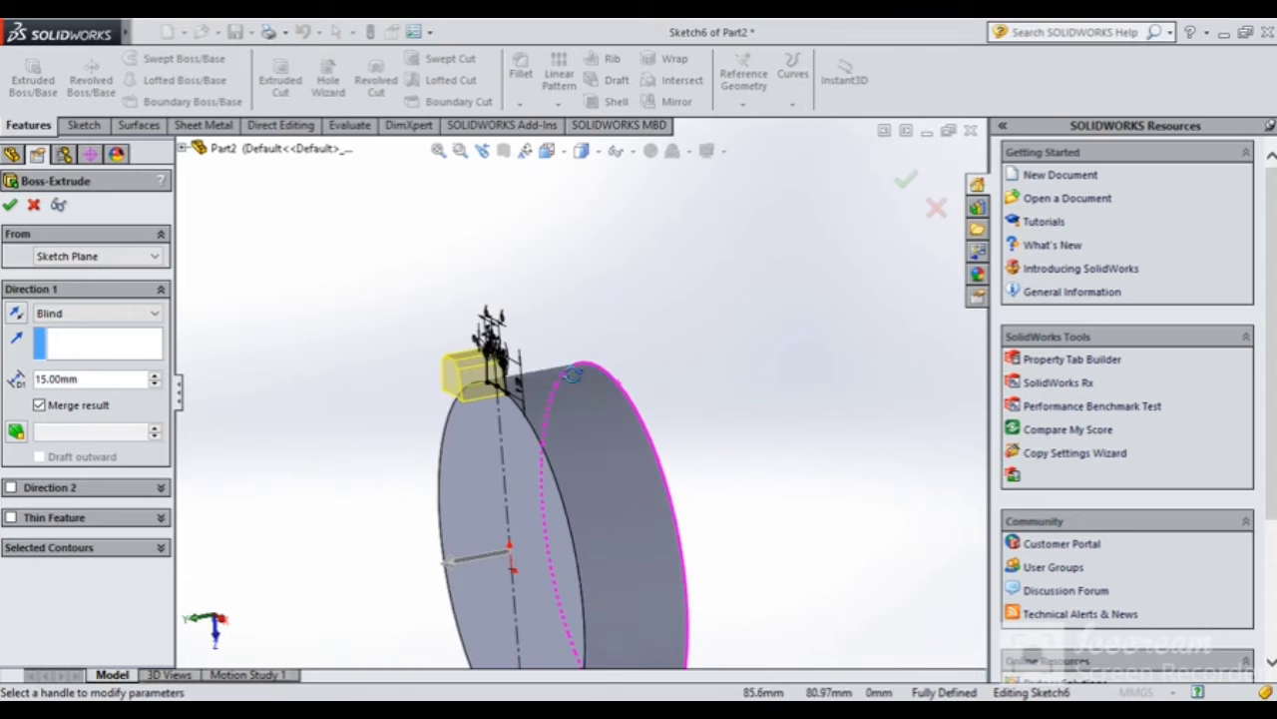
pyautogui.click(104, 313)
pyautogui.click(65, 342)
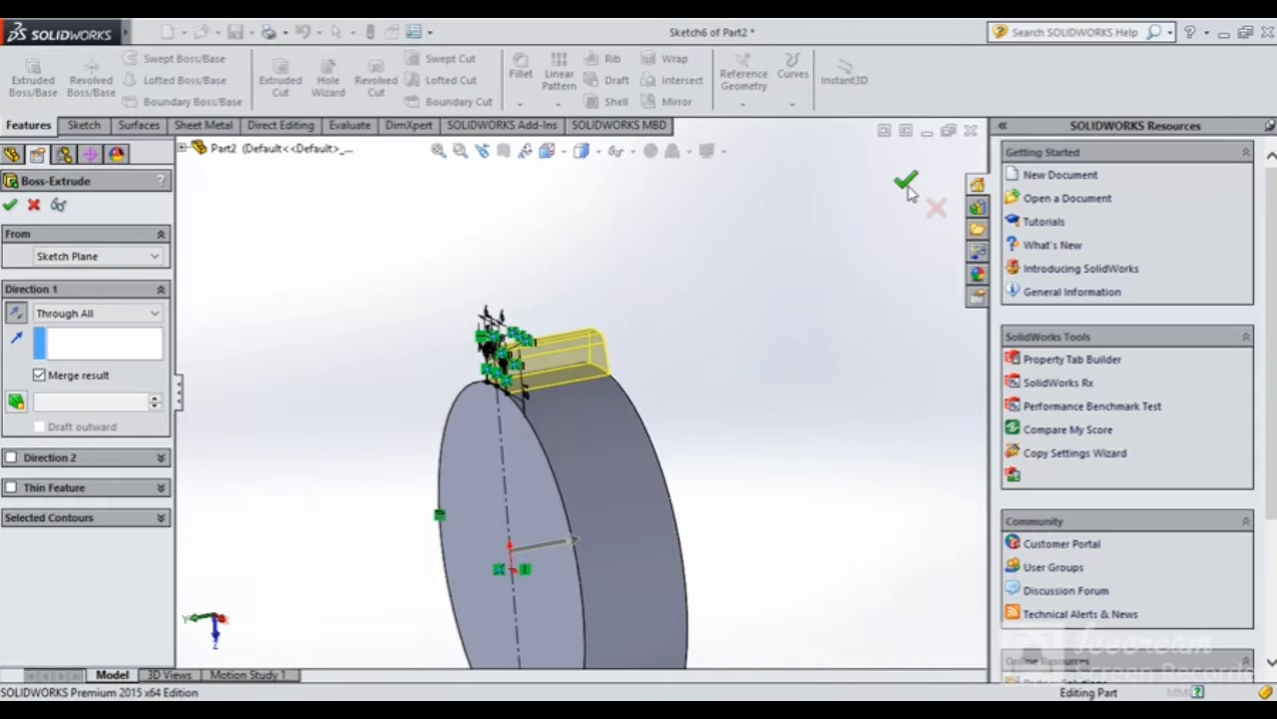
pyautogui.click(907, 181)
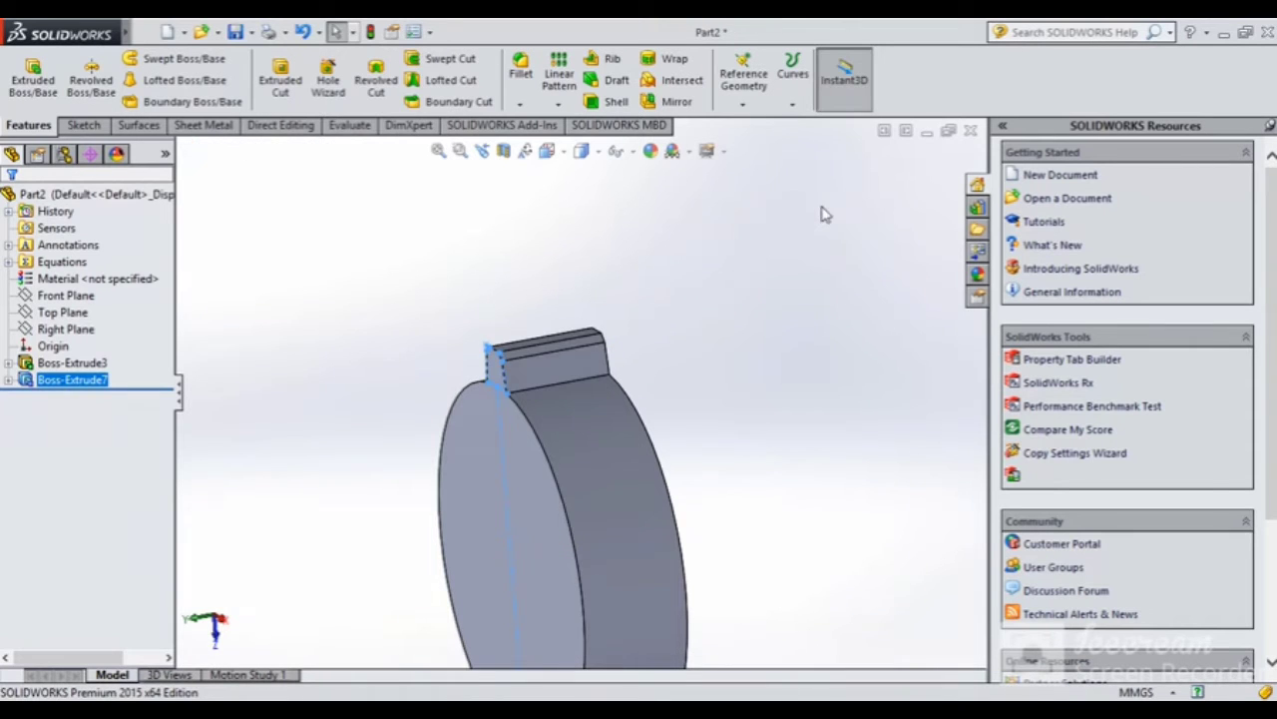
# Start a Circular Pattern of Boss-Extrude7 and activate the axis selection box
pyautogui.scroll(2, 511, 424)
pyautogui.moveTo(511, 424); pyautogui.dragTo(524, 469, button='middle')
pyautogui.click(559, 104)
pyautogui.click(597, 140)
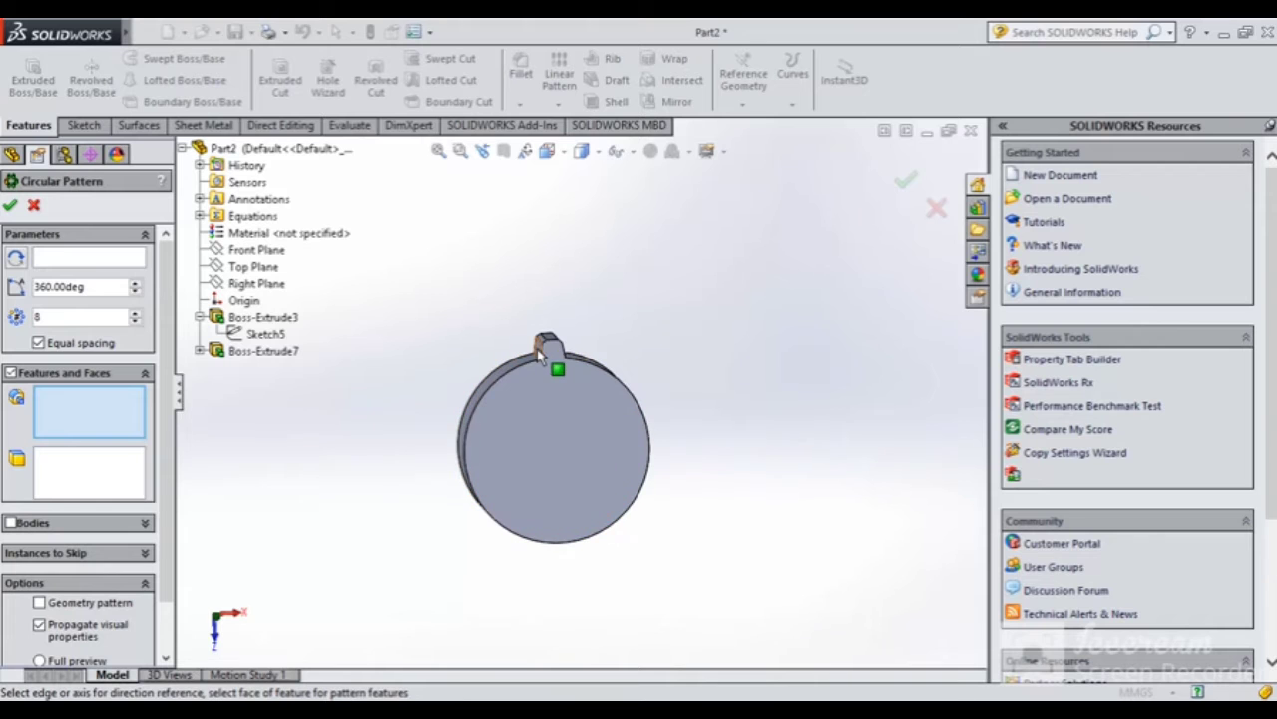
pyautogui.click(561, 365)
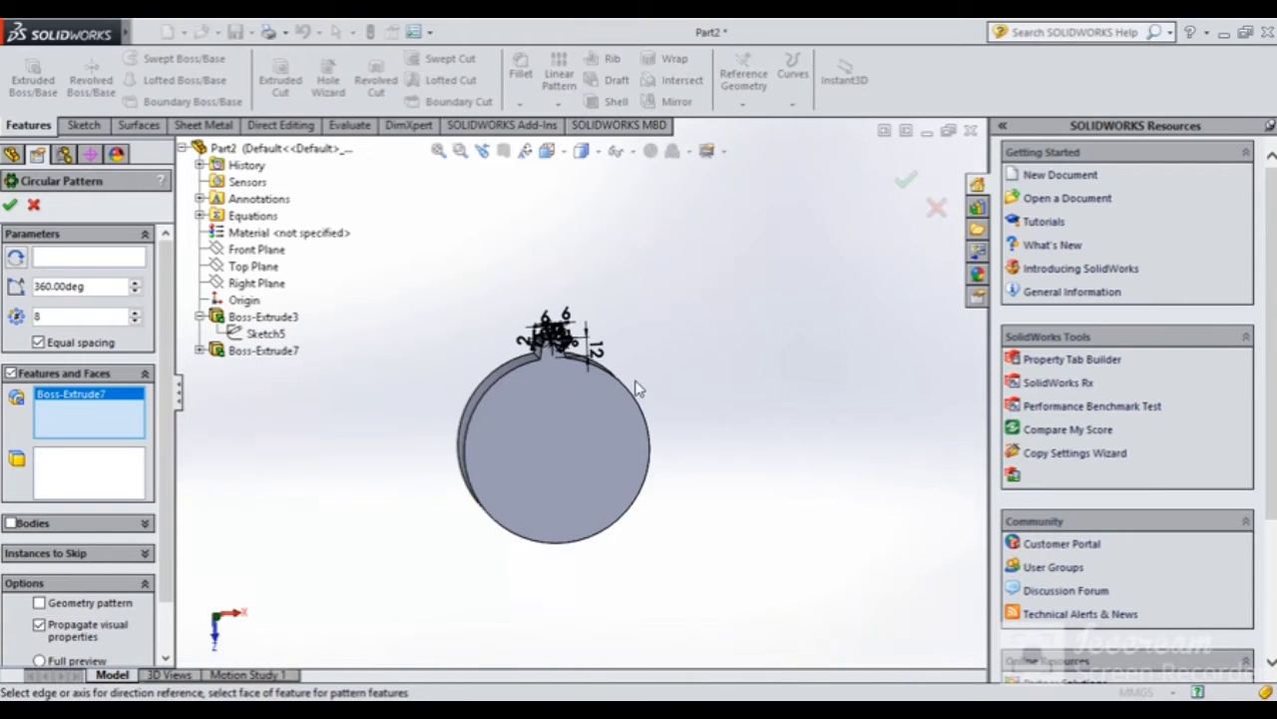
pyautogui.scroll(-5, 551, 358)
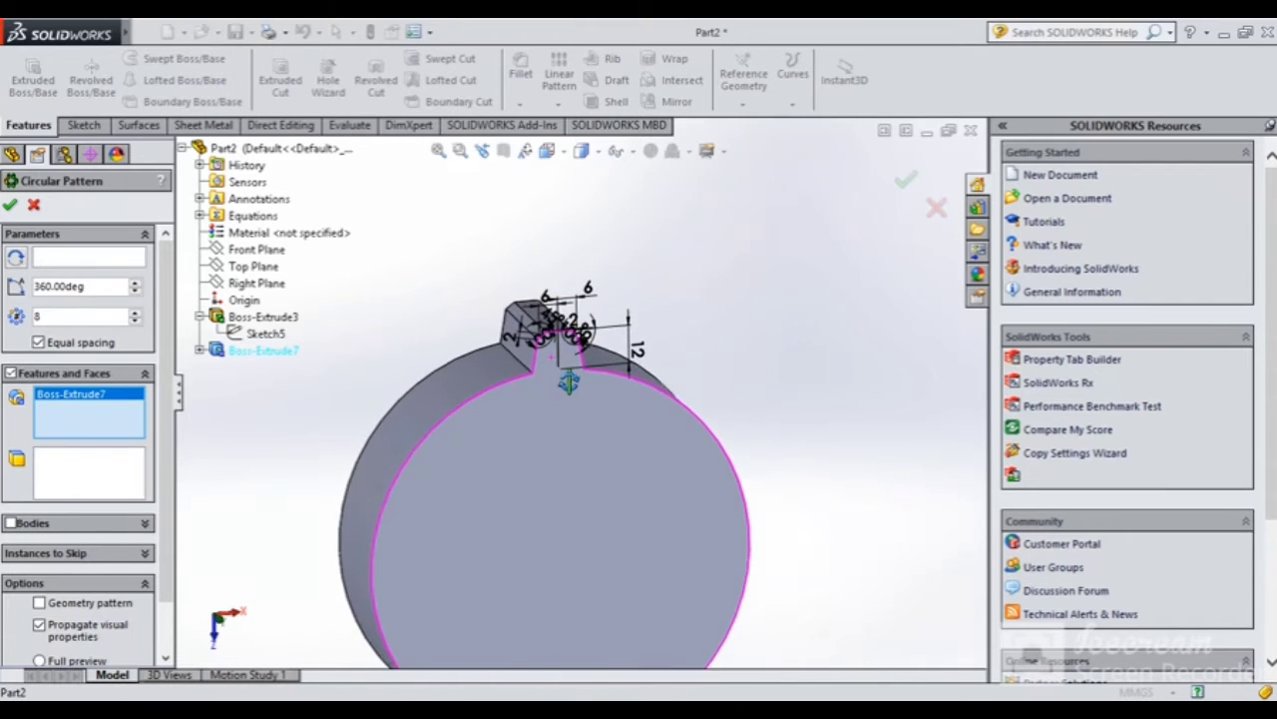
pyautogui.scroll(4, 584, 419)
pyautogui.click(89, 259)
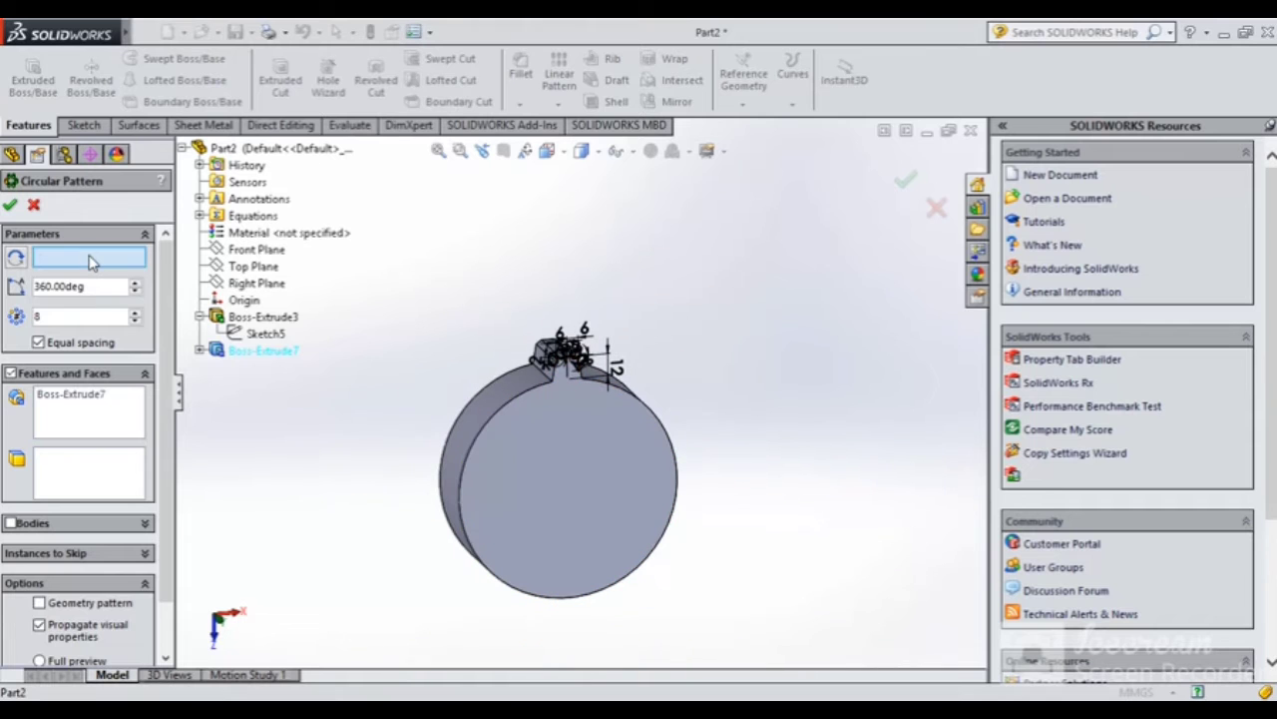
# Use the disc's cylindrical face as the pattern axis and raise the instances to 11
pyautogui.click(501, 412)
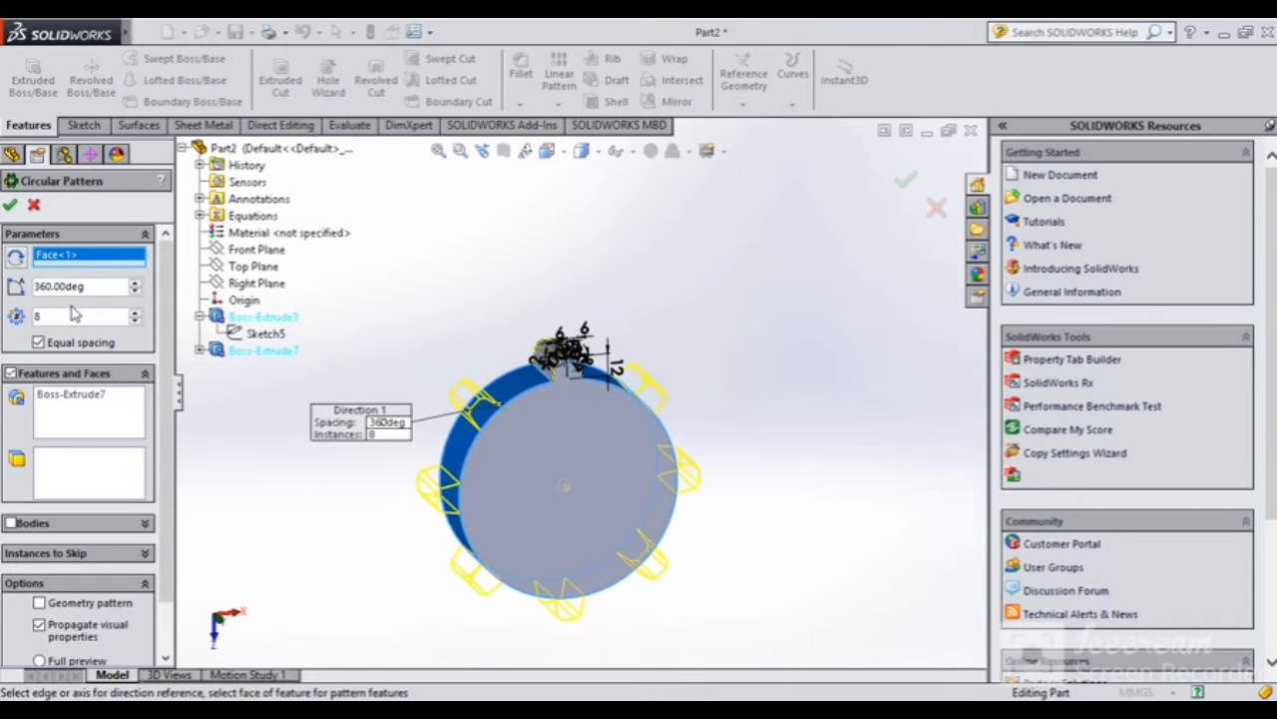
pyautogui.click(137, 314)
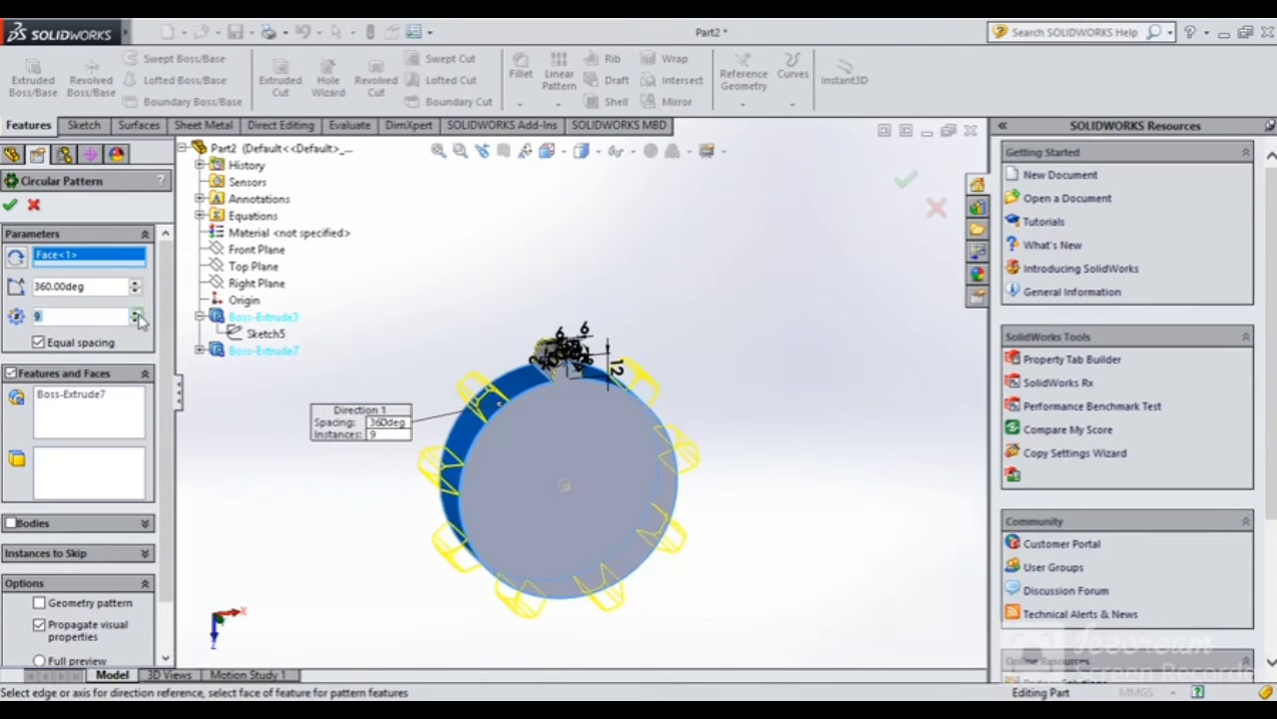
pyautogui.click(137, 314)
pyautogui.click(137, 314)
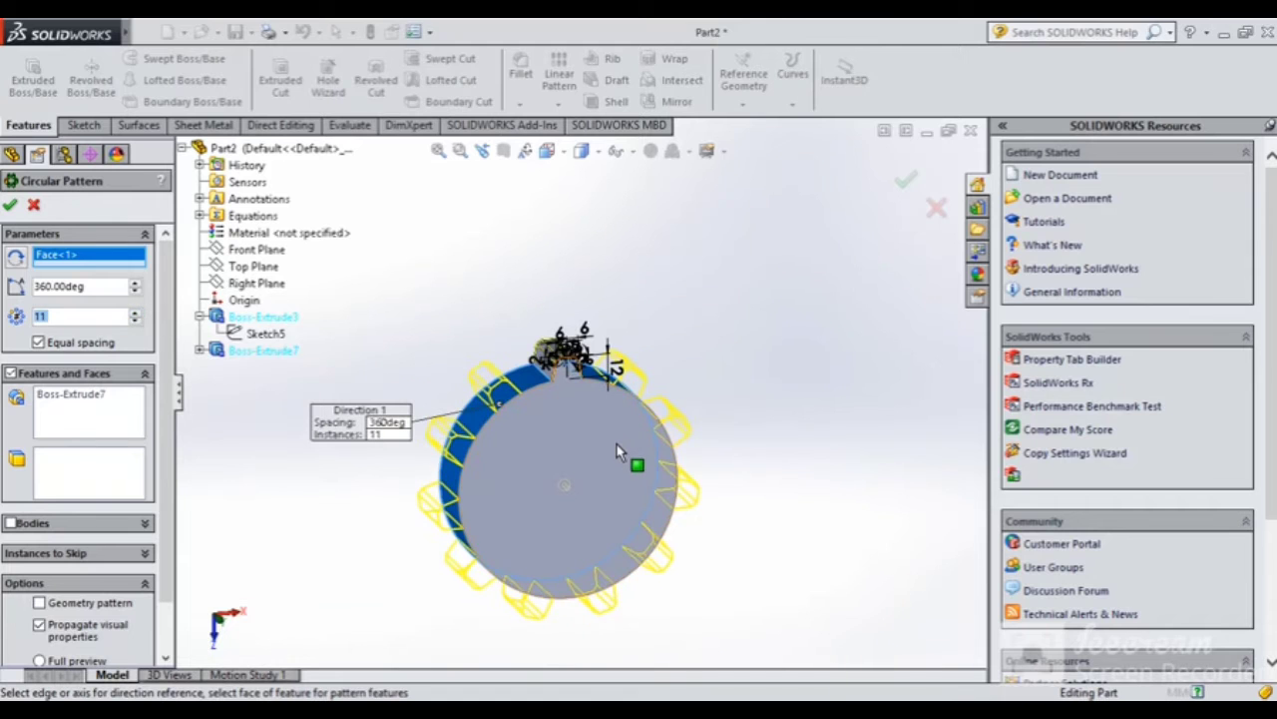
pyautogui.moveTo(617, 444)
pyautogui.mouseDown(button='middle')
pyautogui.moveTo(590, 414)
pyautogui.moveTo(595, 438)
pyautogui.mouseUp(button='middle')
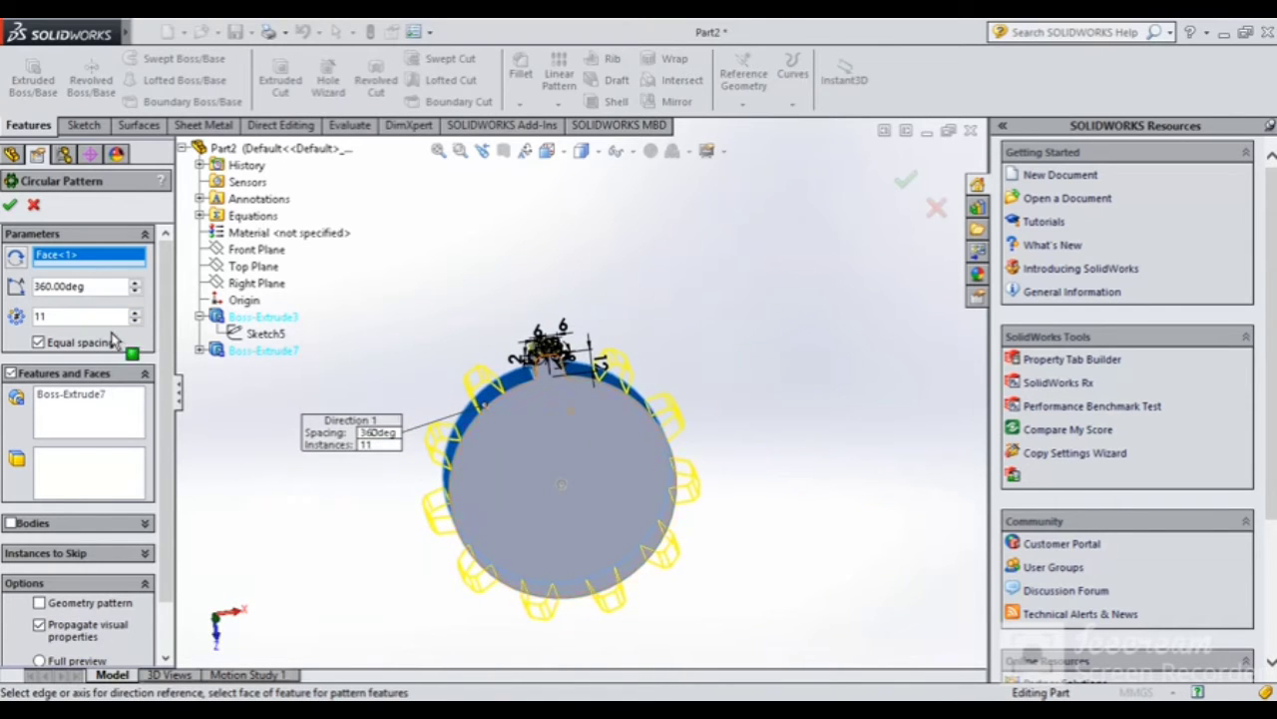
# Experiment with unequal spacing and wider angles, then restore Equal spacing
pyautogui.click(38, 342)
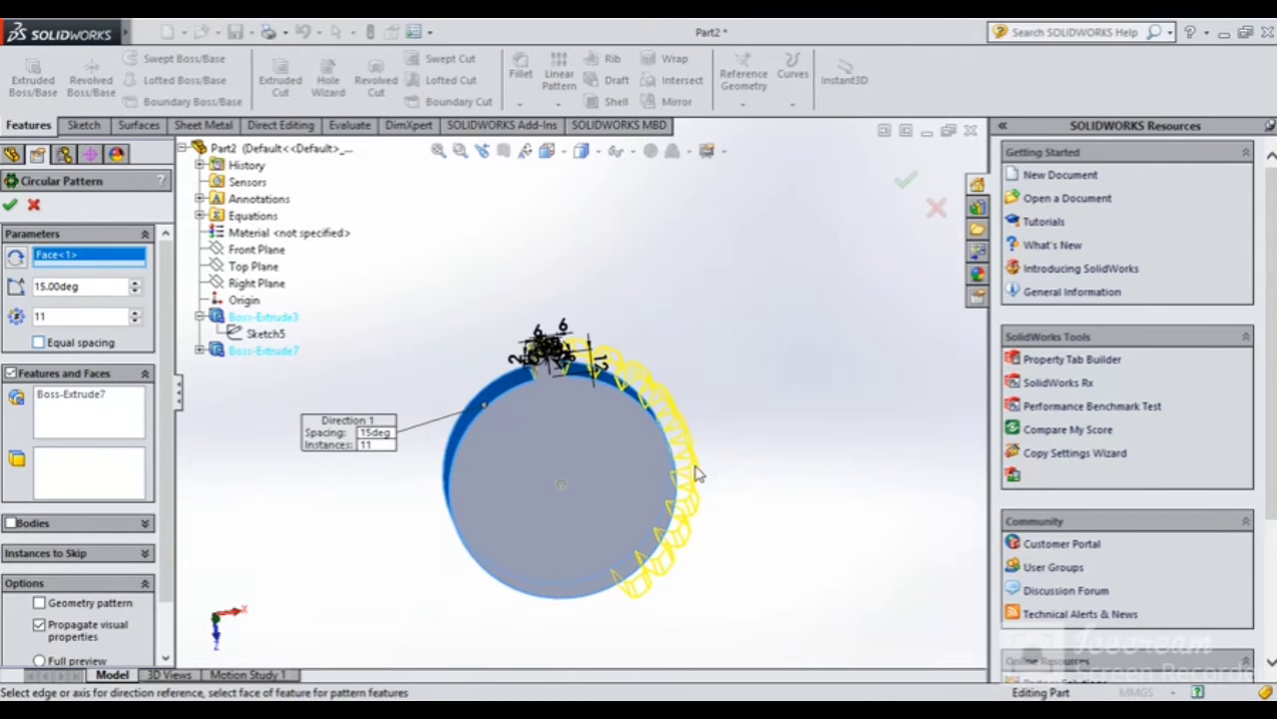
pyautogui.scroll(-2, 688, 451)
pyautogui.moveTo(671, 445); pyautogui.dragTo(633, 437, button='middle')
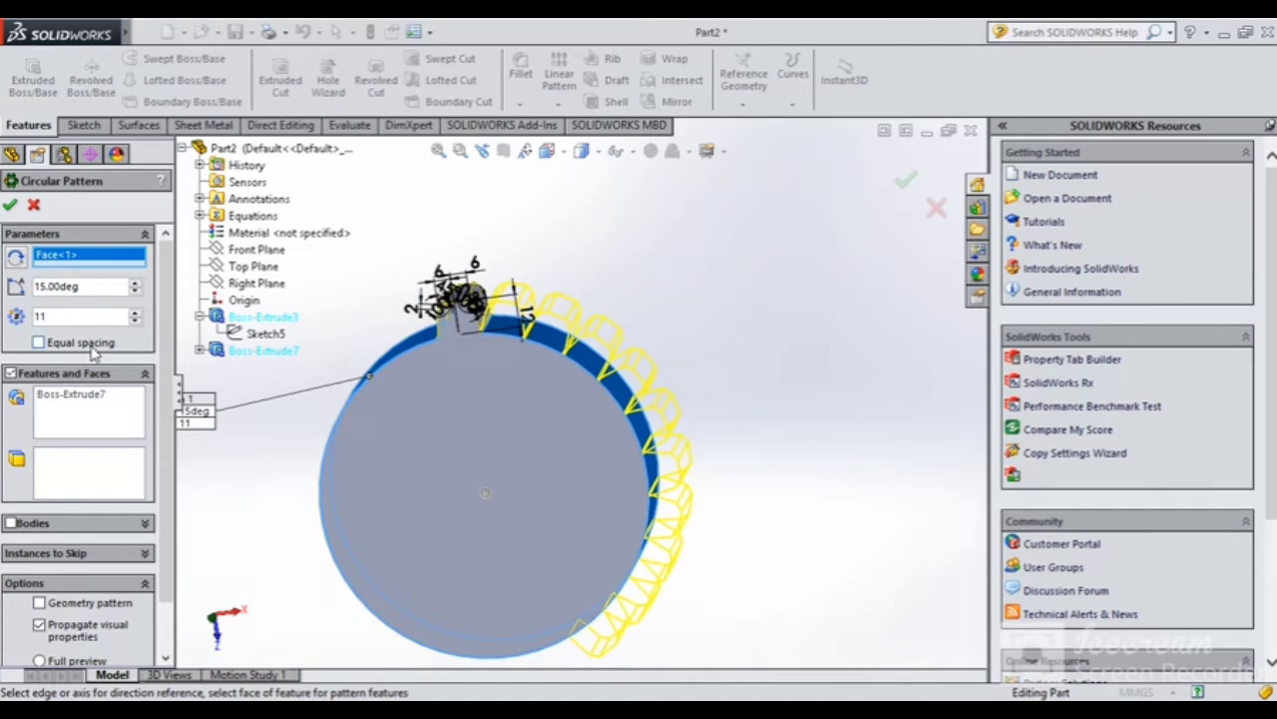
pyautogui.click(39, 342)
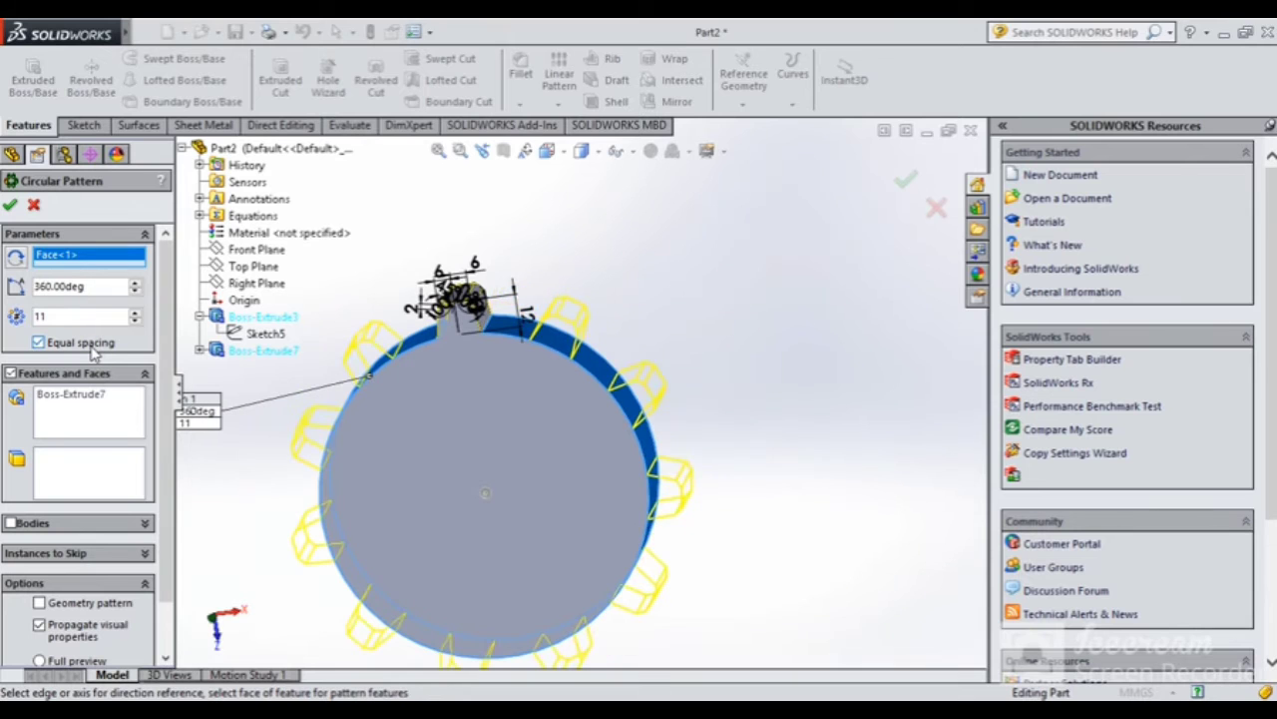
pyautogui.click(91, 345)
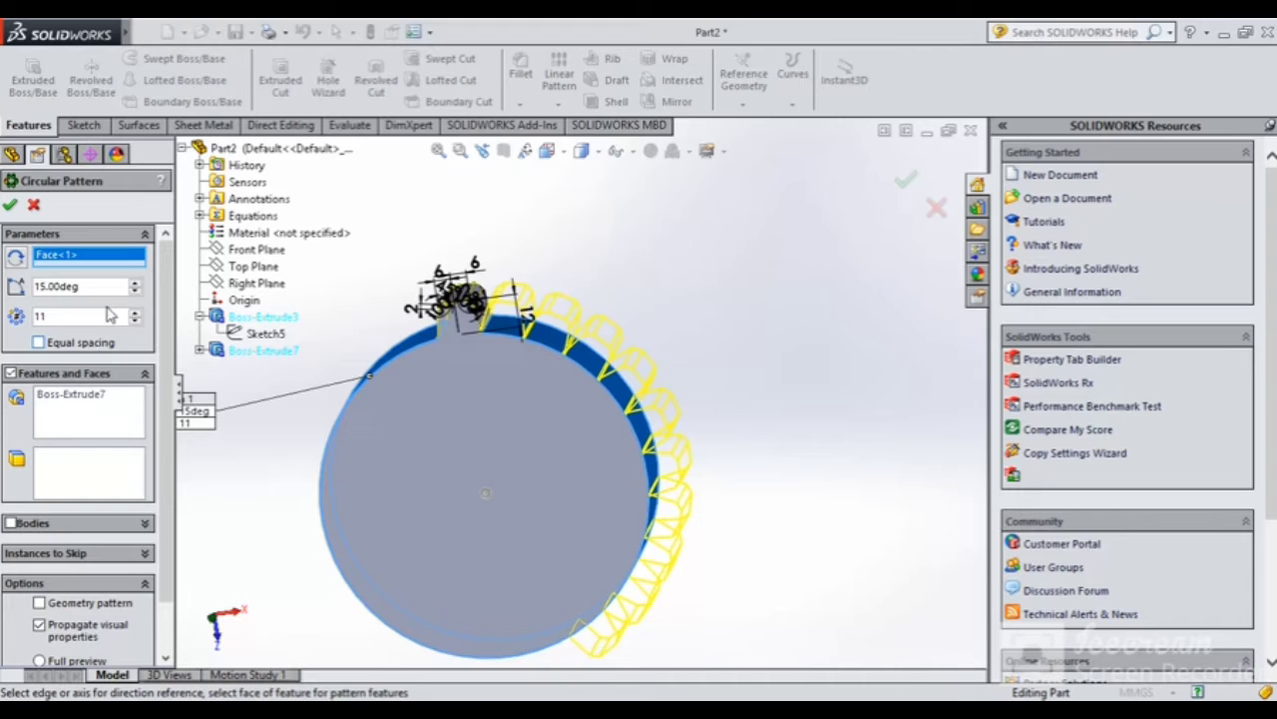
pyautogui.click(135, 282)
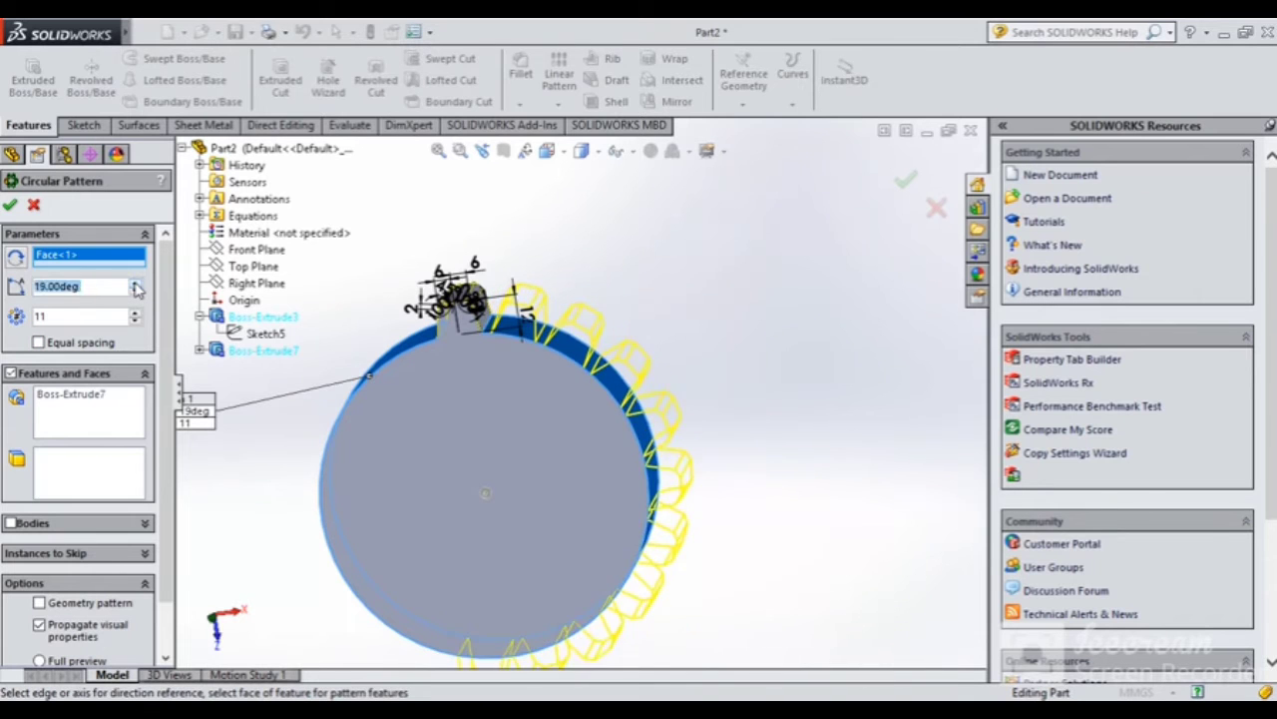
pyautogui.click(135, 283)
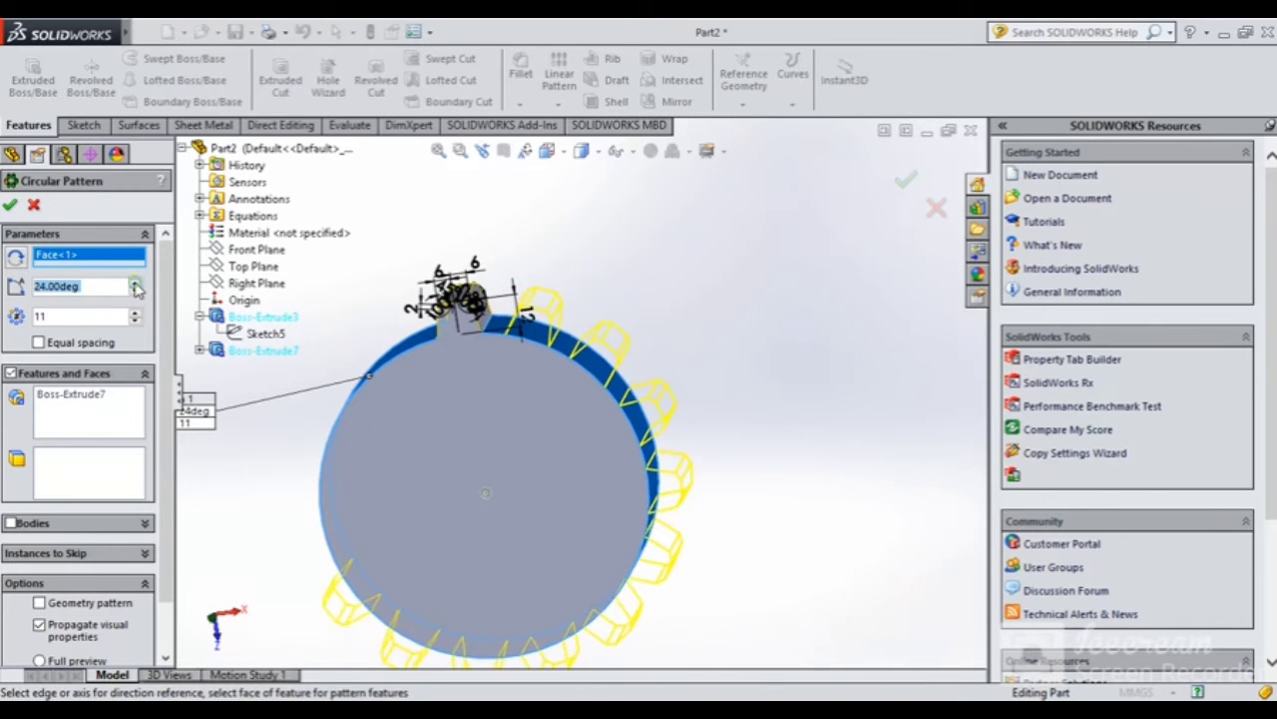
pyautogui.click(136, 284)
pyautogui.click(136, 284)
pyautogui.click(136, 284)
pyautogui.click(135, 284)
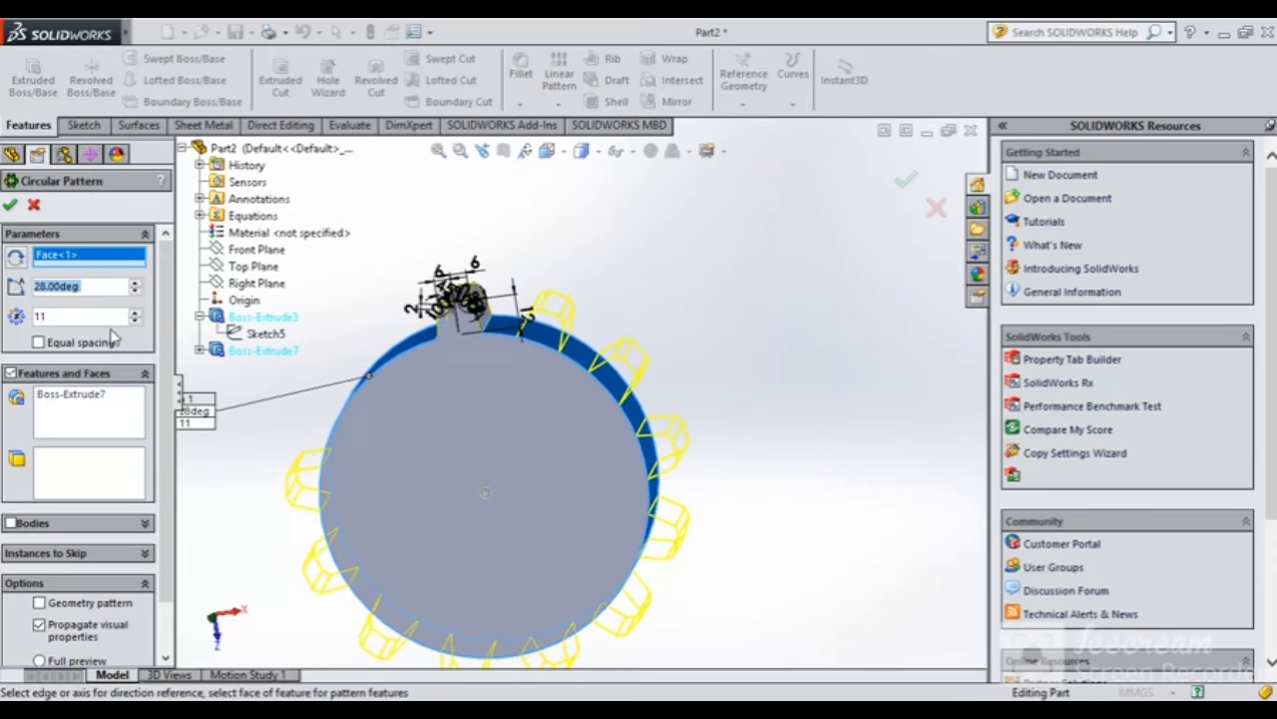
pyautogui.click(39, 342)
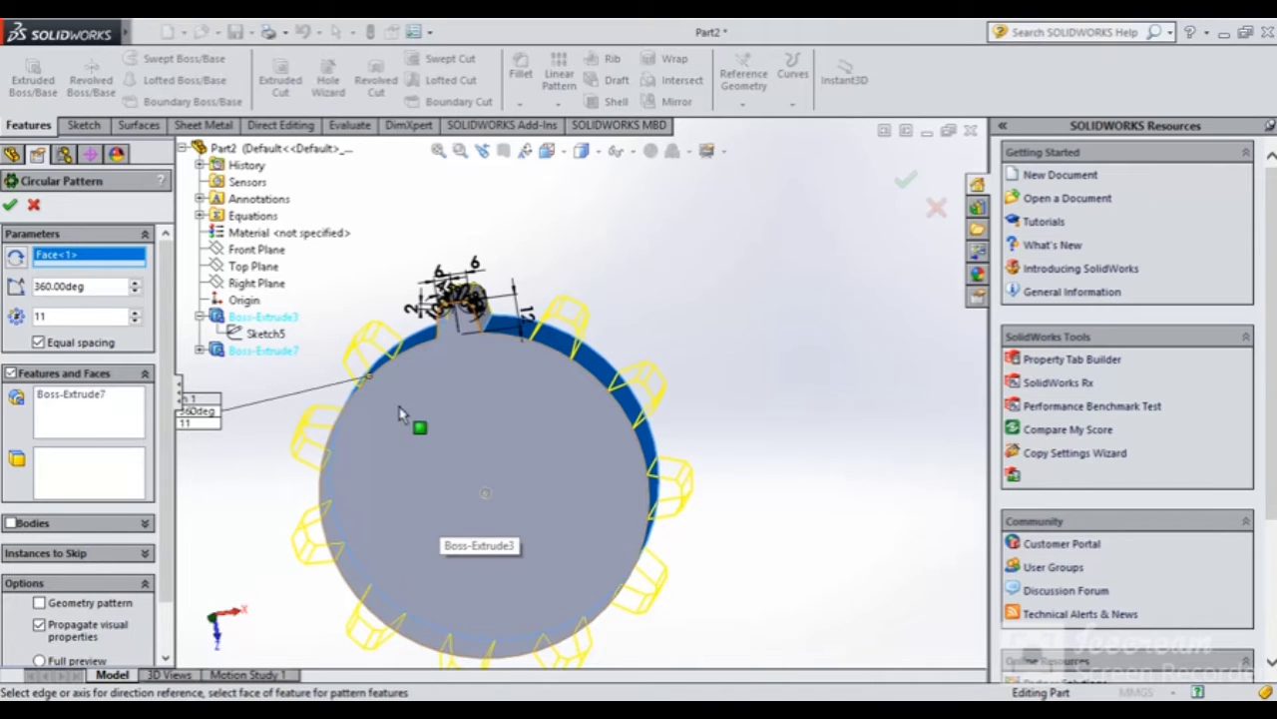
# Reduce the pattern to 10 instances and set its angle to 250°
pyautogui.click(134, 320)
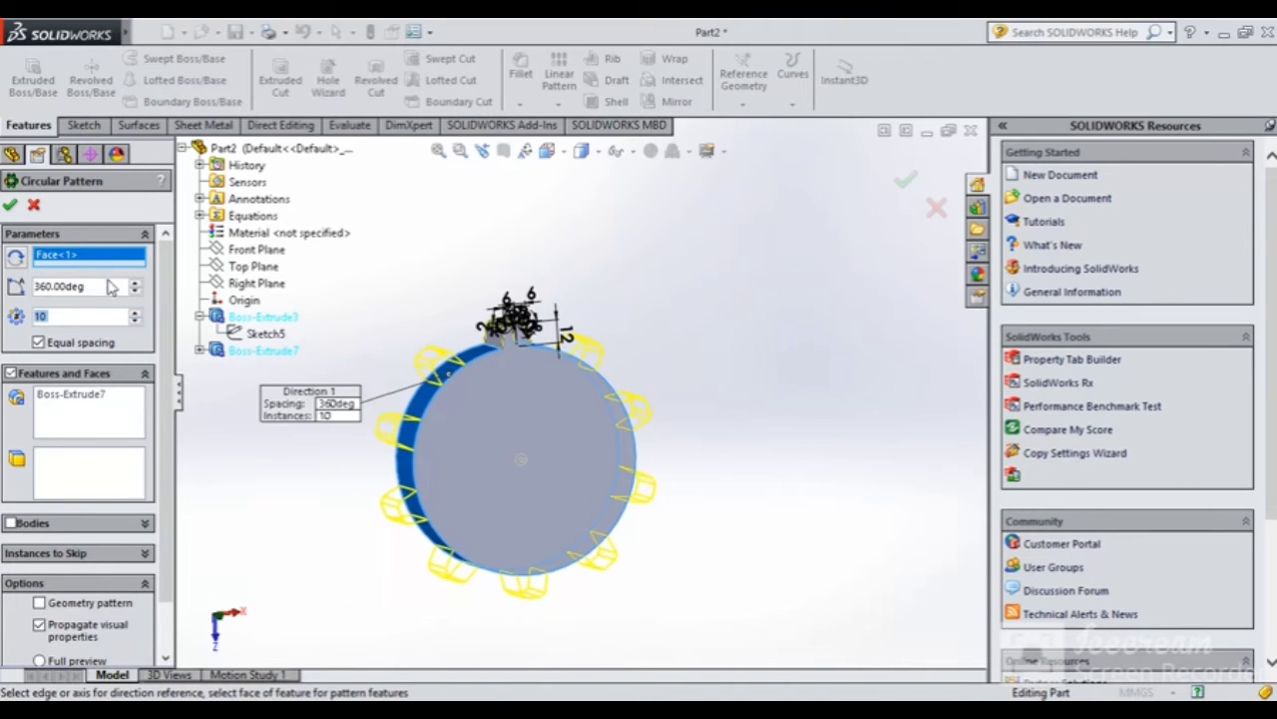
pyautogui.doubleClick(100, 286)
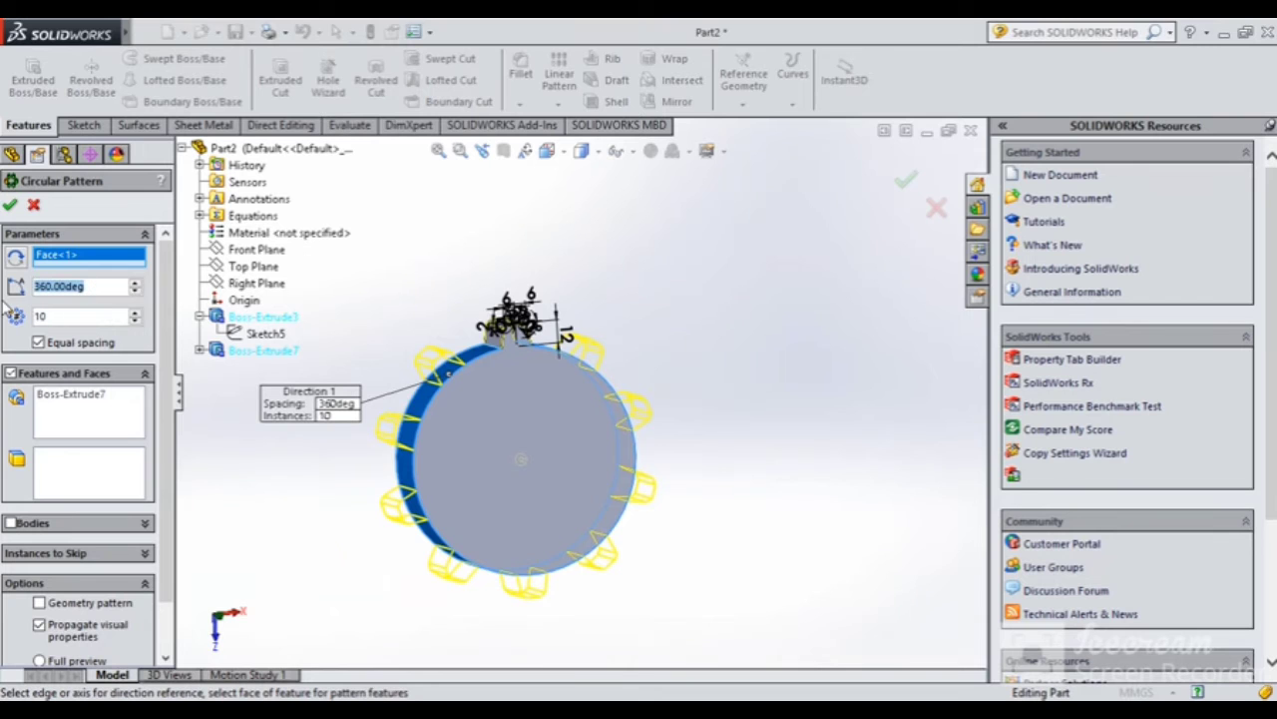
pyautogui.write('250')
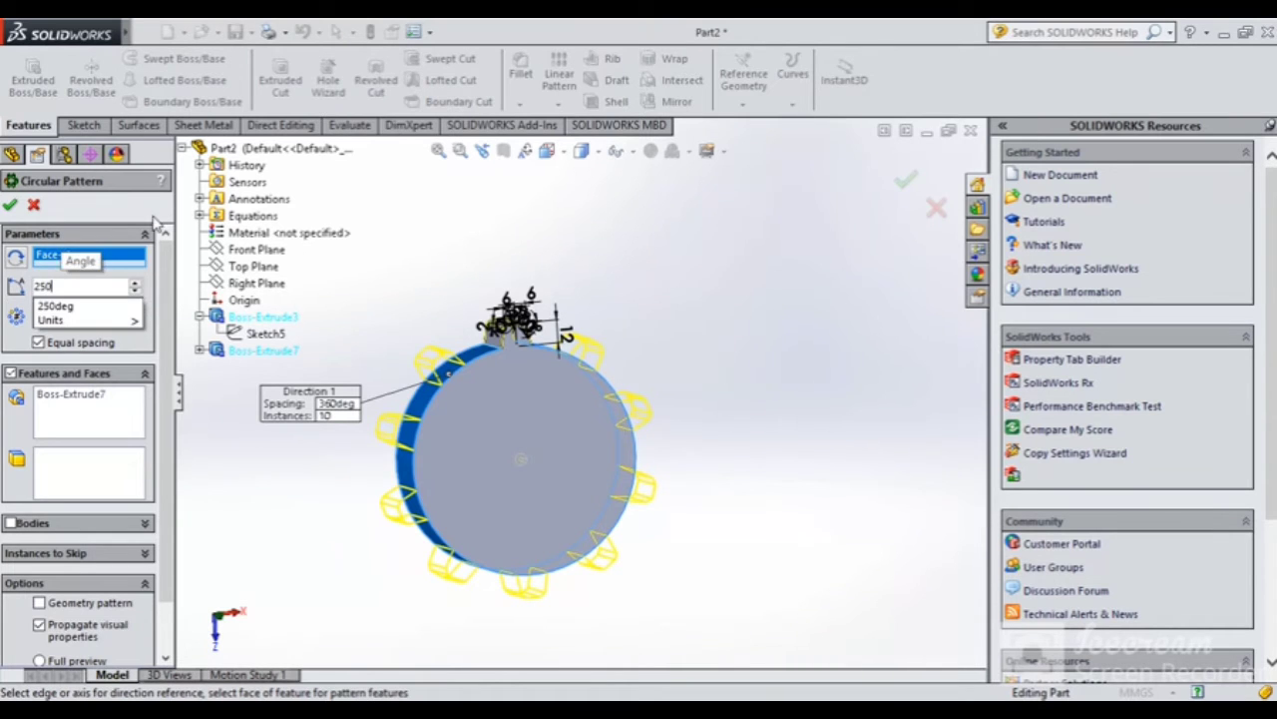
pyautogui.press('Return')
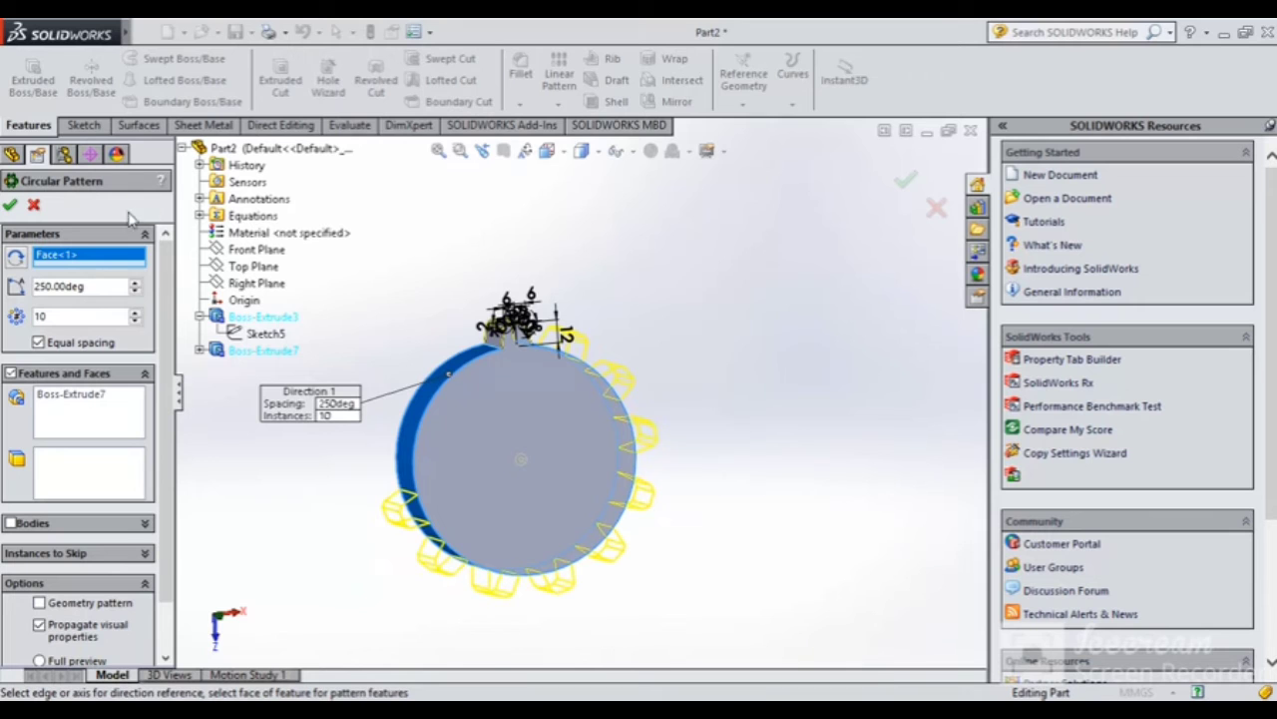
pyautogui.moveTo(567, 416); pyautogui.dragTo(534, 395, button='middle')
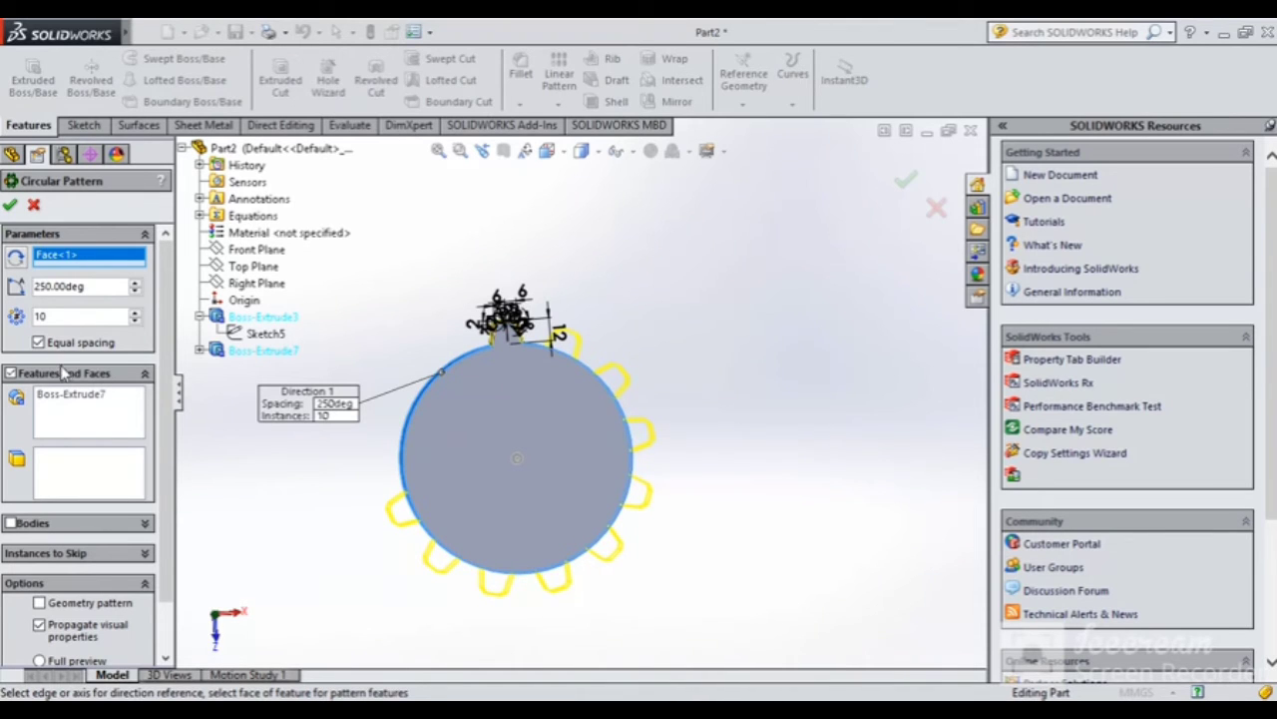
# Vary the instance count, raising it to 16 and then reducing it again
pyautogui.click(137, 312)
pyautogui.click(137, 312)
pyautogui.click(137, 312)
pyautogui.click(137, 313)
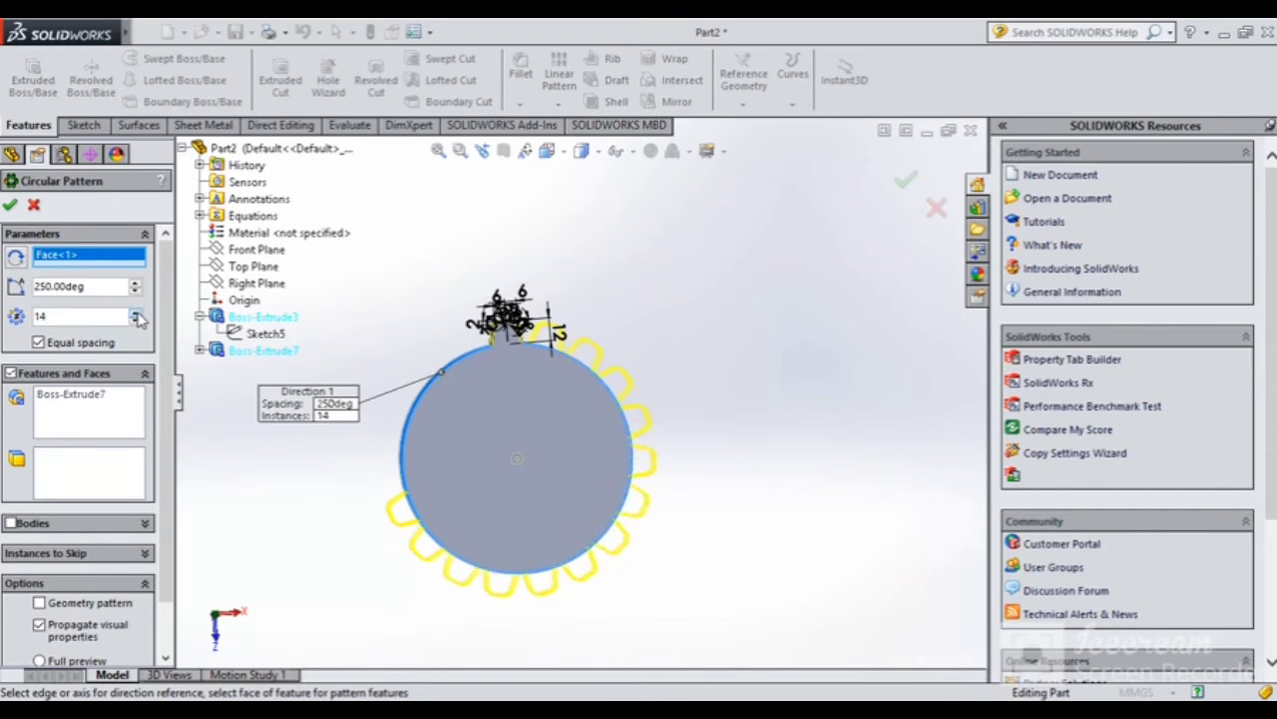
pyautogui.click(137, 312)
pyautogui.click(137, 313)
pyautogui.click(137, 320)
pyautogui.click(137, 321)
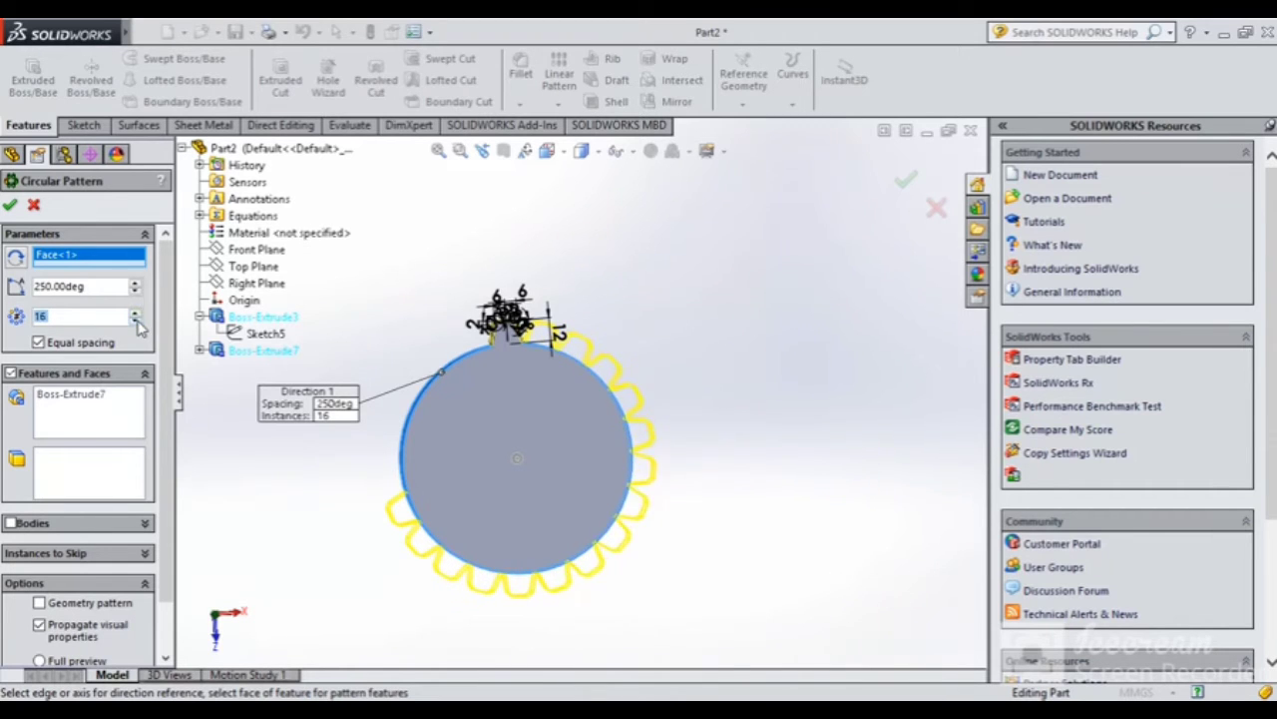
pyautogui.click(137, 321)
pyautogui.click(136, 321)
pyautogui.click(136, 320)
pyautogui.click(137, 321)
pyautogui.click(137, 321)
pyautogui.click(136, 321)
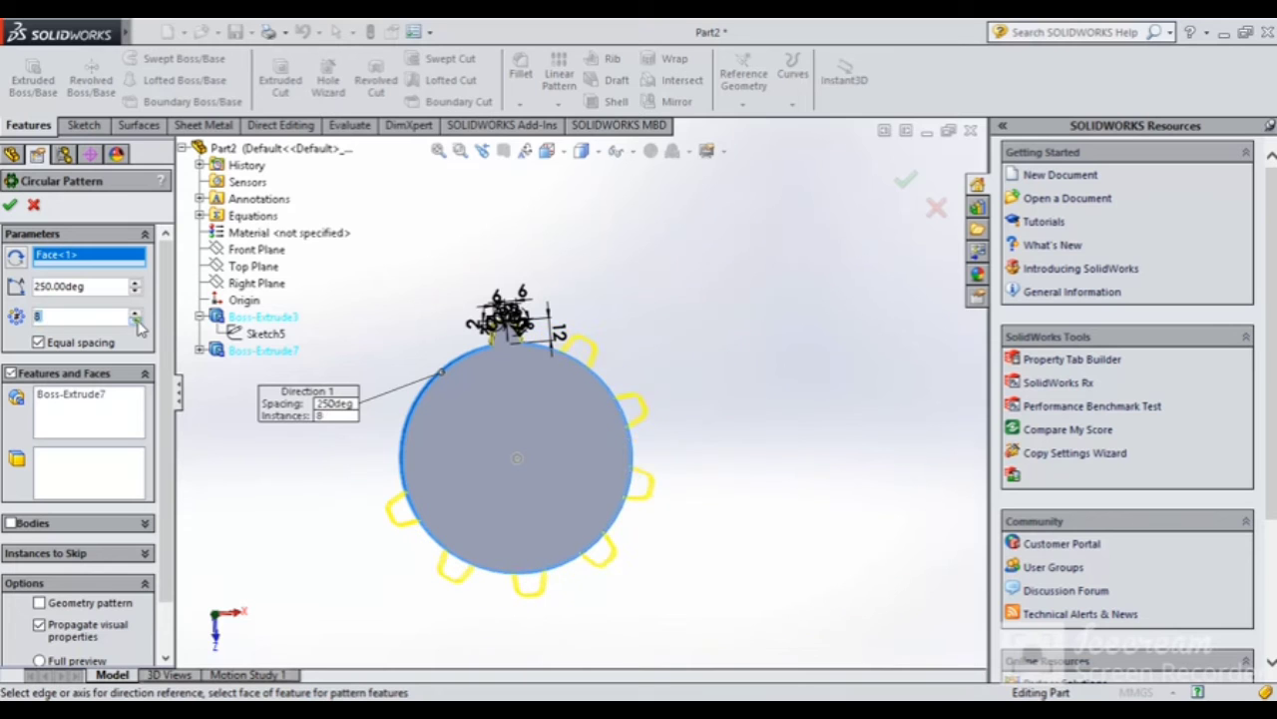
pyautogui.click(136, 321)
pyautogui.click(137, 320)
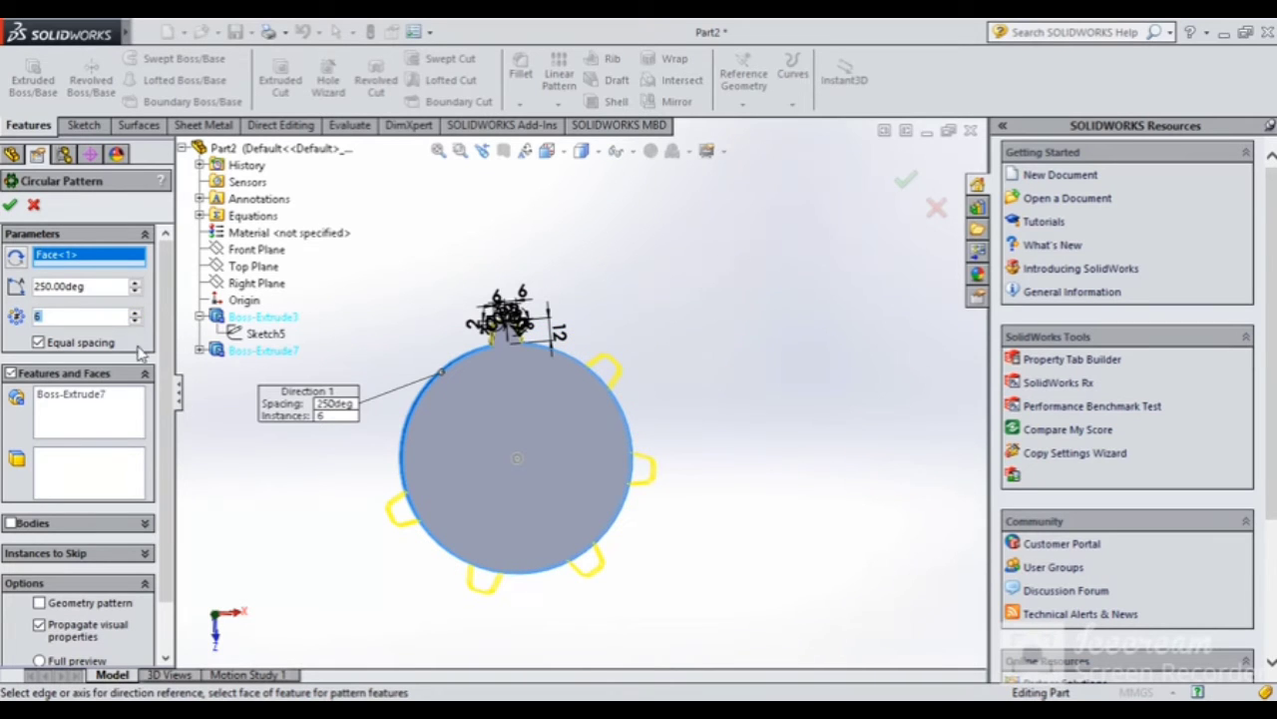
# Set the pattern angle to 150° and try 8 instances before returning to 6
pyautogui.scroll(-2, 158, 494)
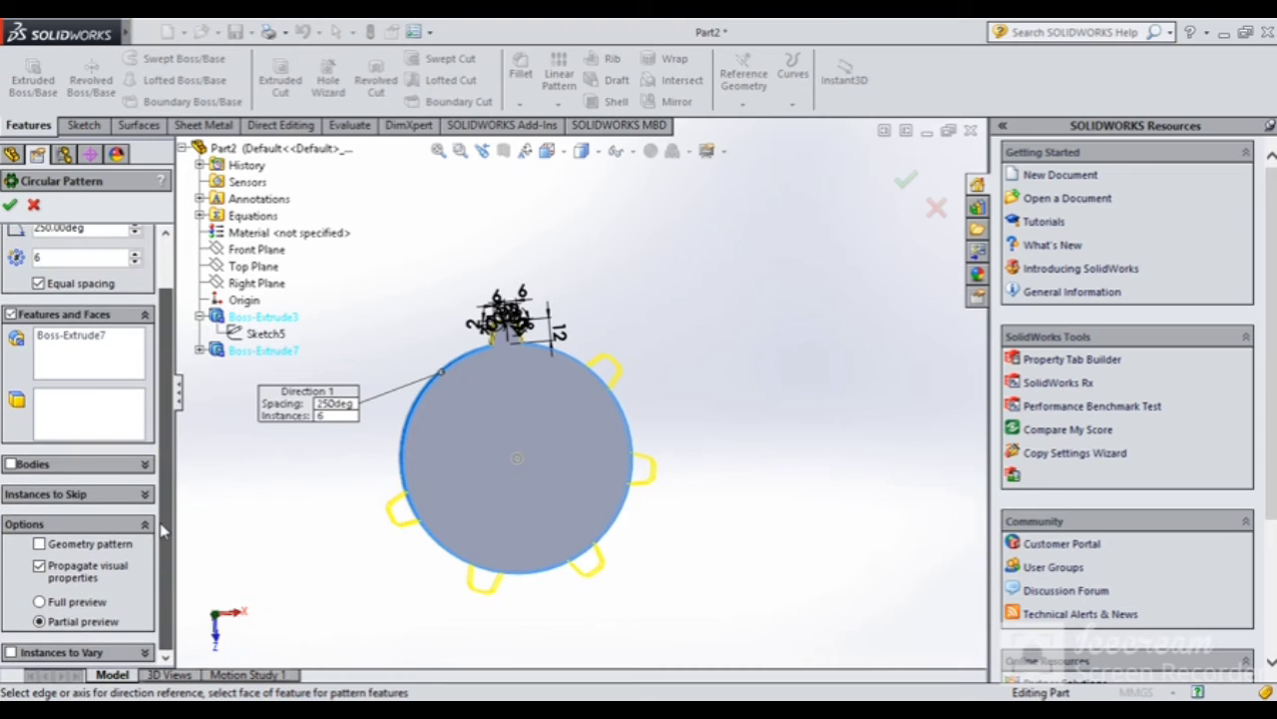
pyautogui.scroll(2, 137, 319)
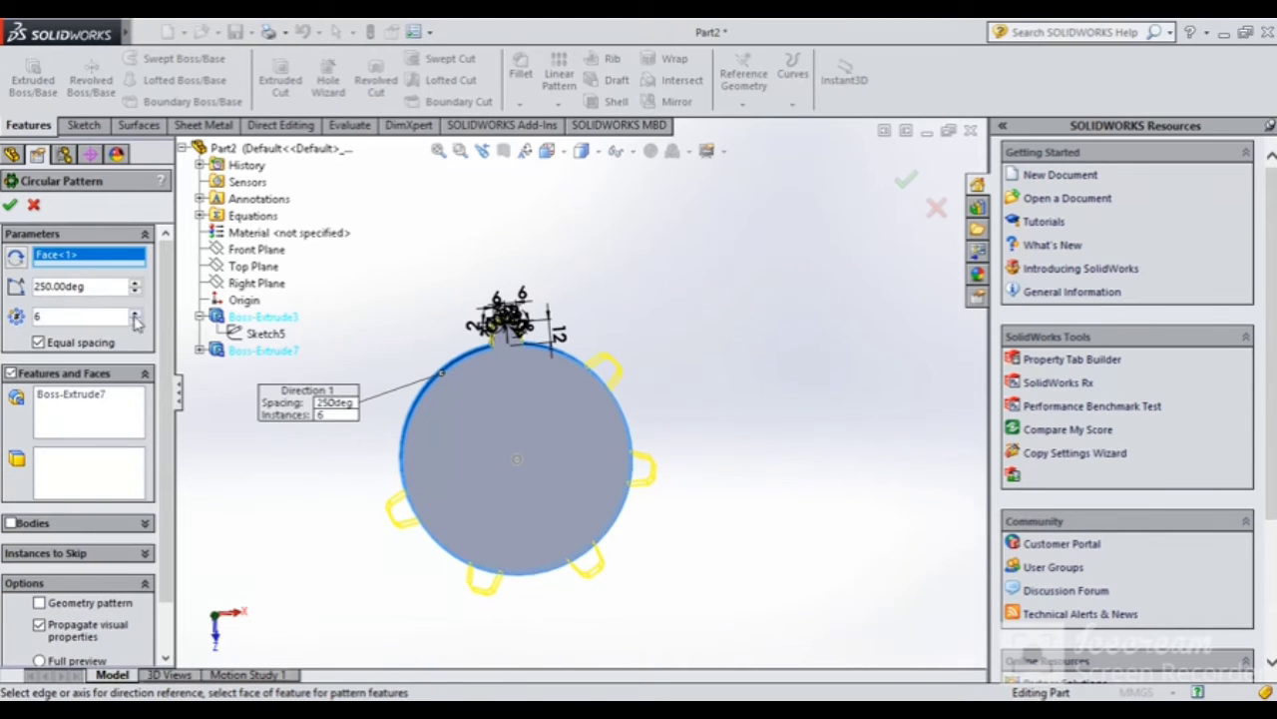
pyautogui.doubleClick(96, 286)
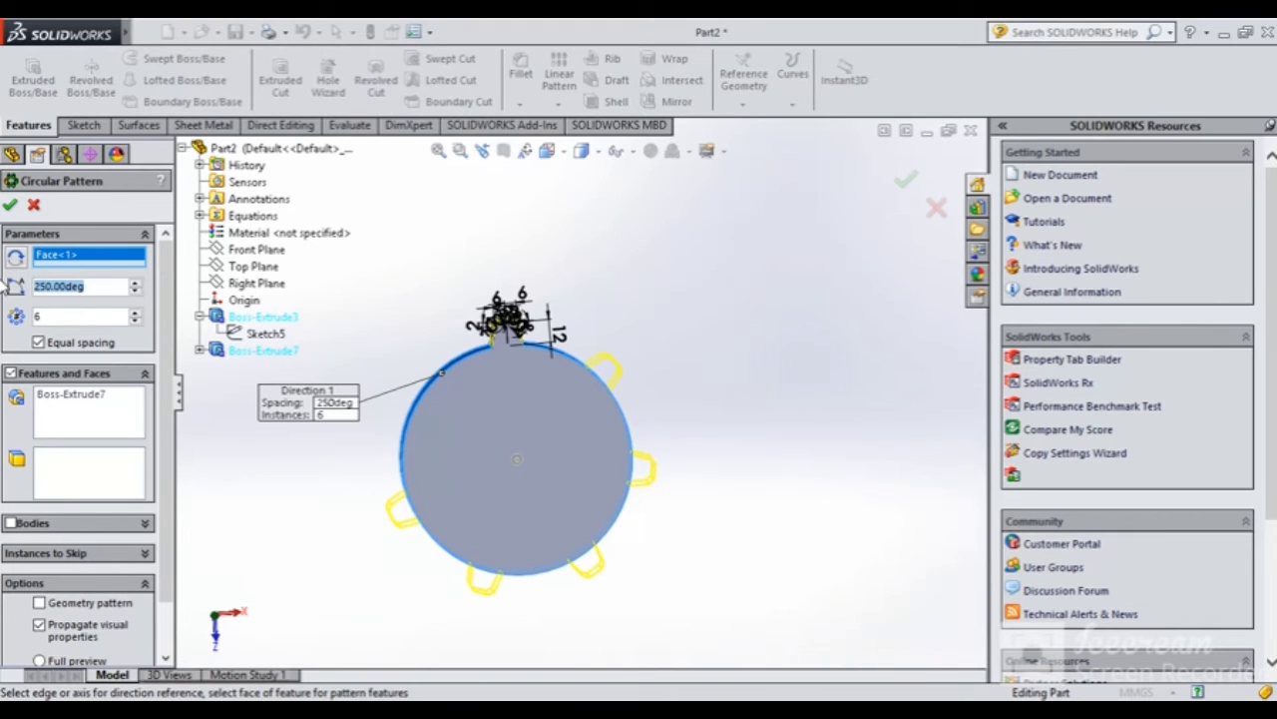
pyautogui.write('150')
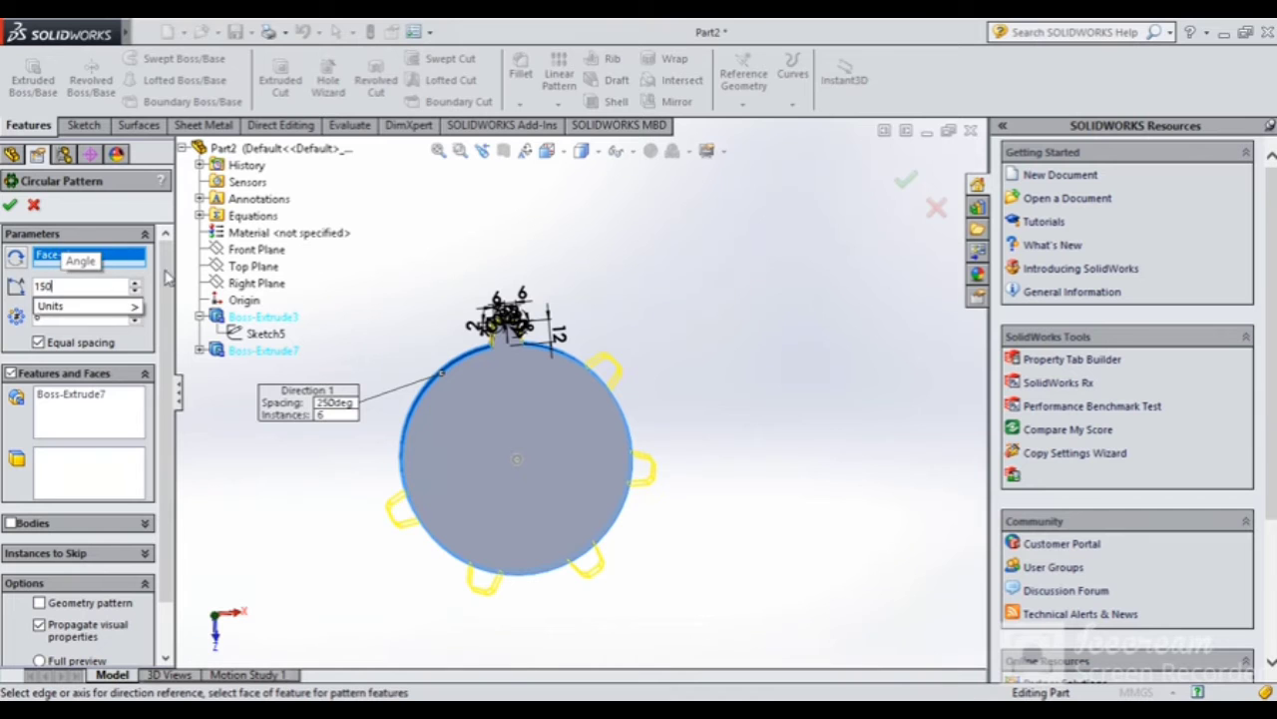
pyautogui.press('Return')
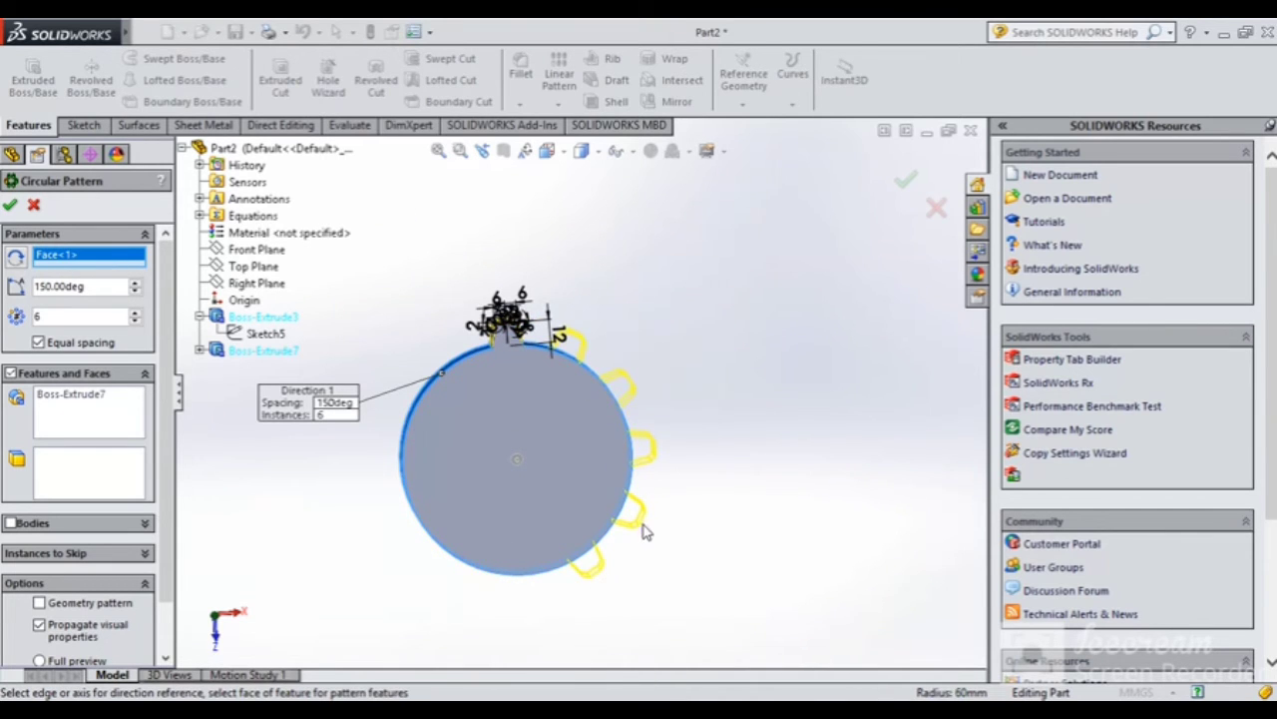
pyautogui.click(137, 313)
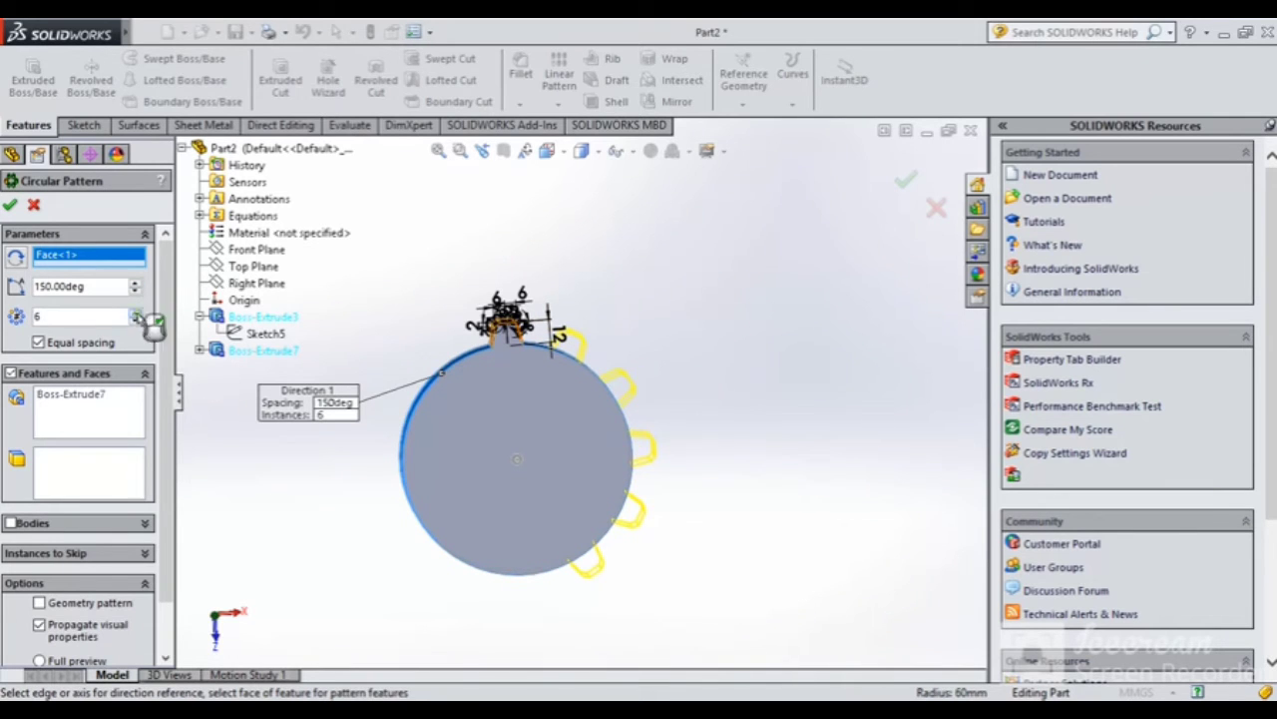
pyautogui.click(137, 313)
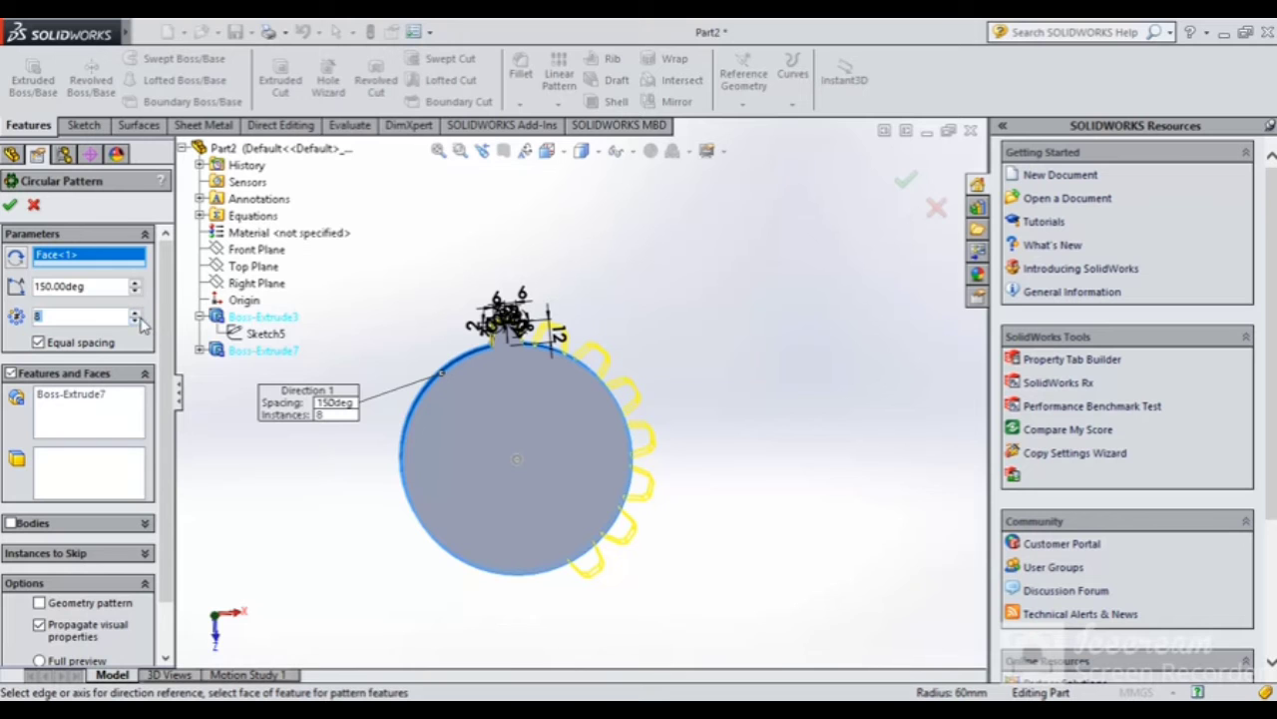
pyautogui.click(137, 321)
pyautogui.click(137, 320)
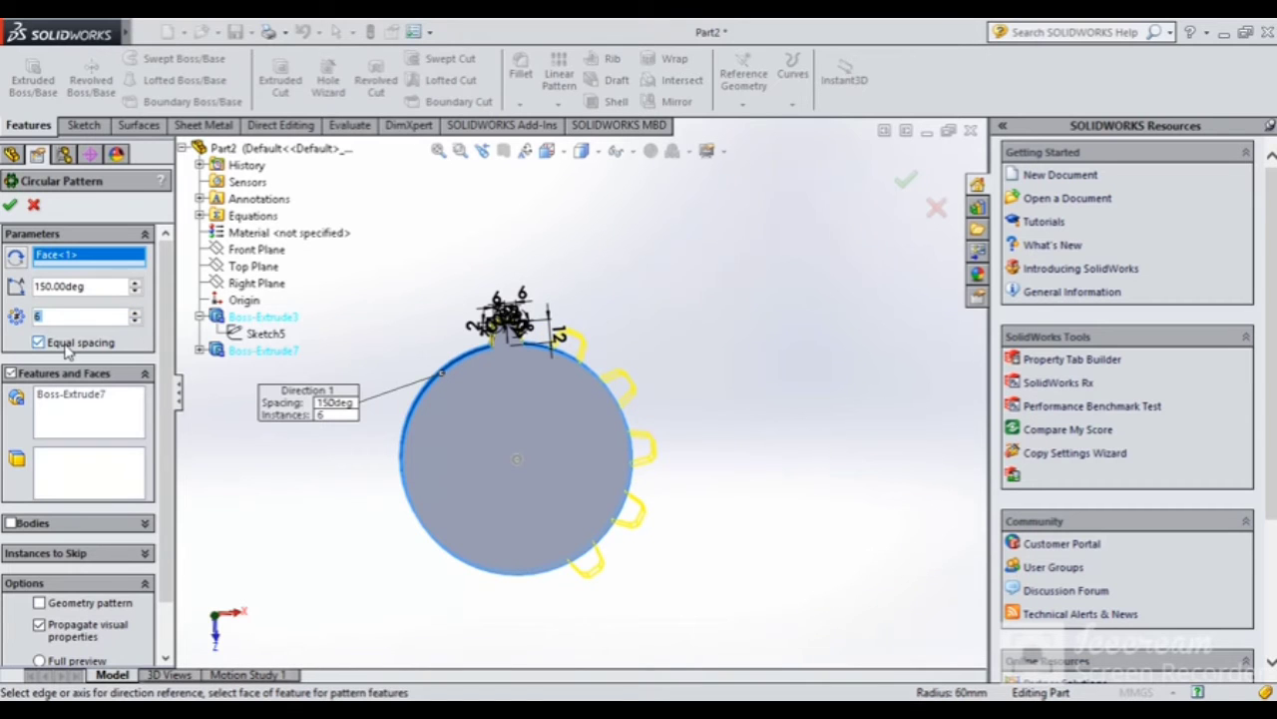
# Set the pattern angle to the full 360° with the 6 instances
pyautogui.moveTo(451, 523); pyautogui.dragTo(394, 483, button='middle')
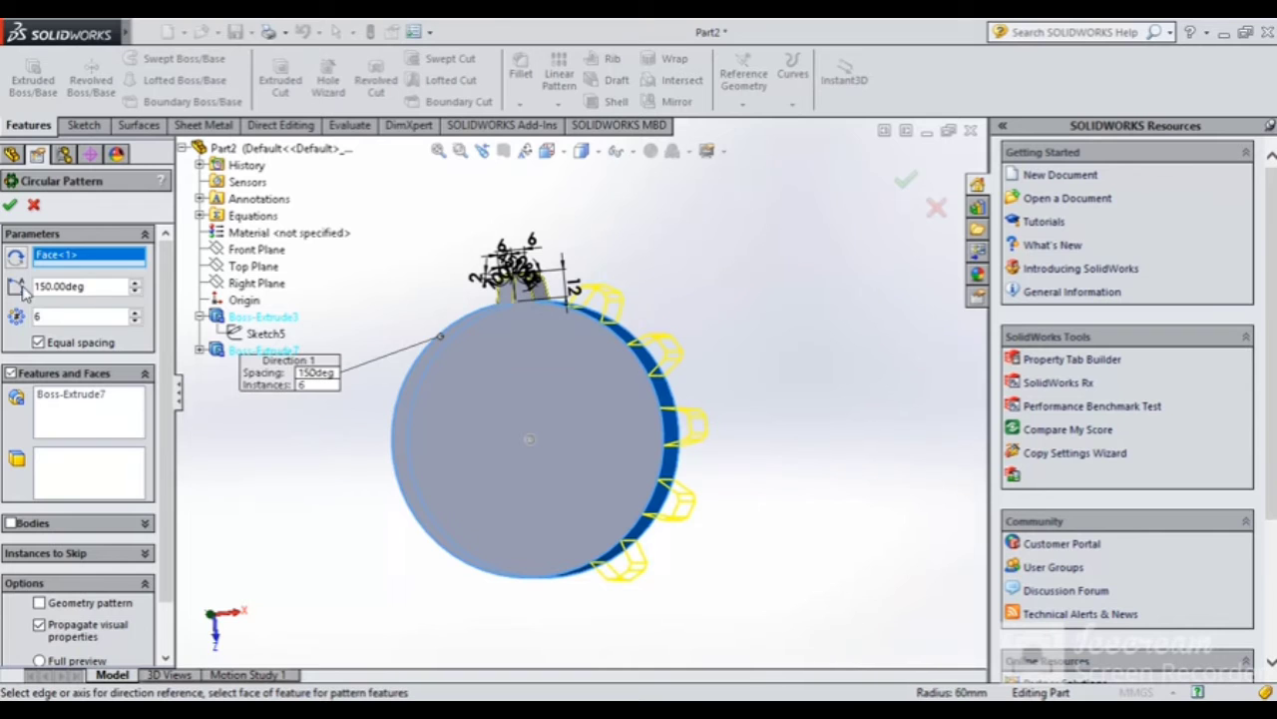
pyautogui.doubleClick(86, 284)
pyautogui.write('360')
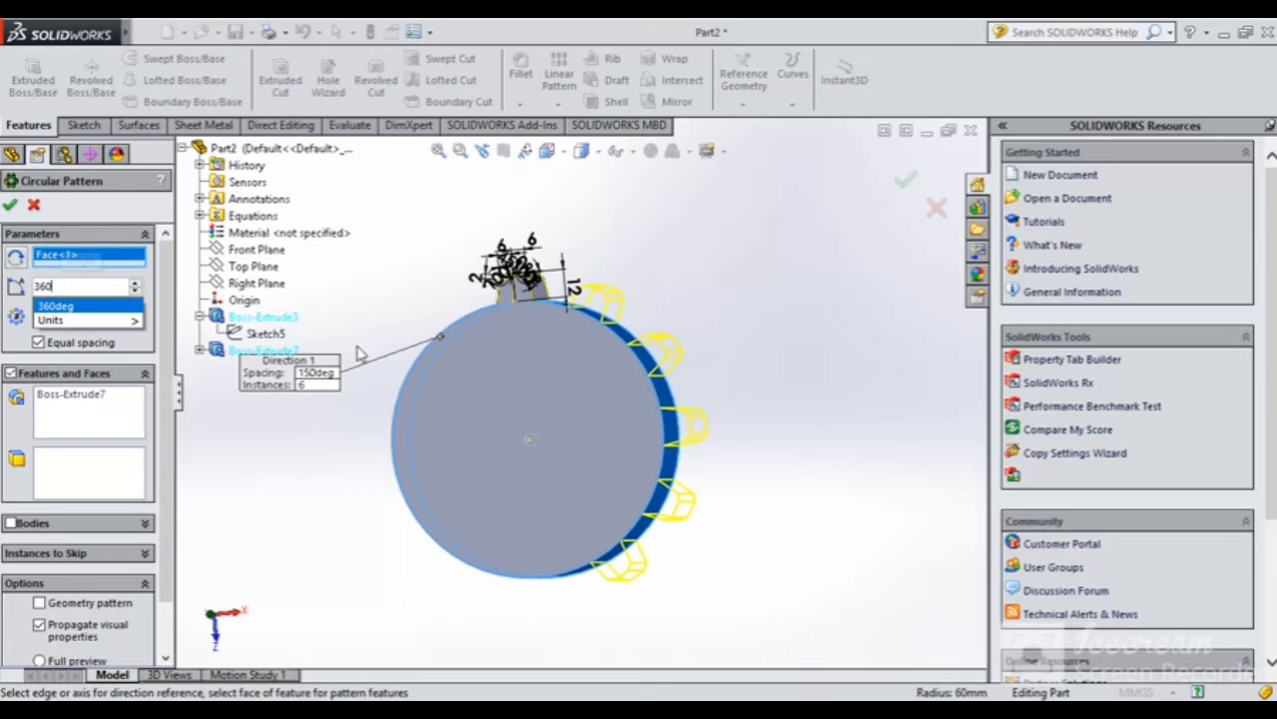
pyautogui.press('Return')
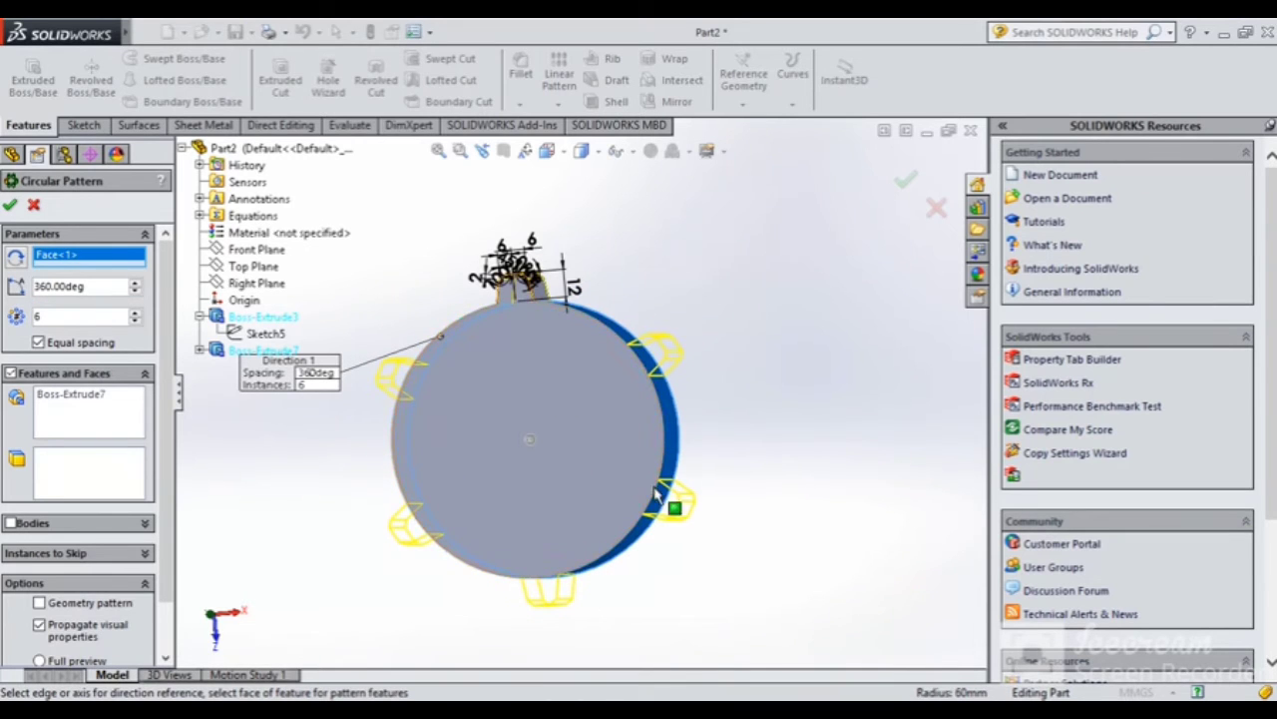
pyautogui.moveTo(415, 458)
pyautogui.mouseDown(button='middle')
pyautogui.moveTo(436, 446)
pyautogui.moveTo(419, 444)
pyautogui.mouseUp(button='middle')
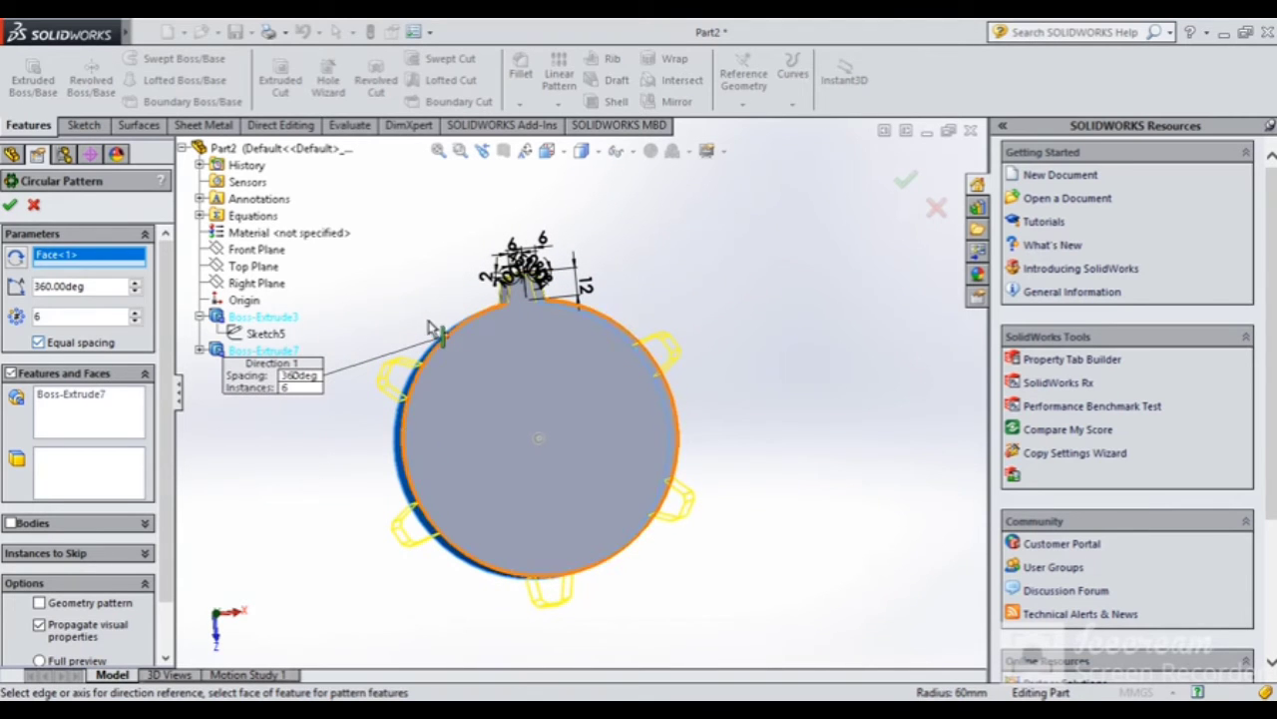
# Mark two tooth copies as instances to skip and confirm the pattern as CirPattern4
pyautogui.click(92, 525)
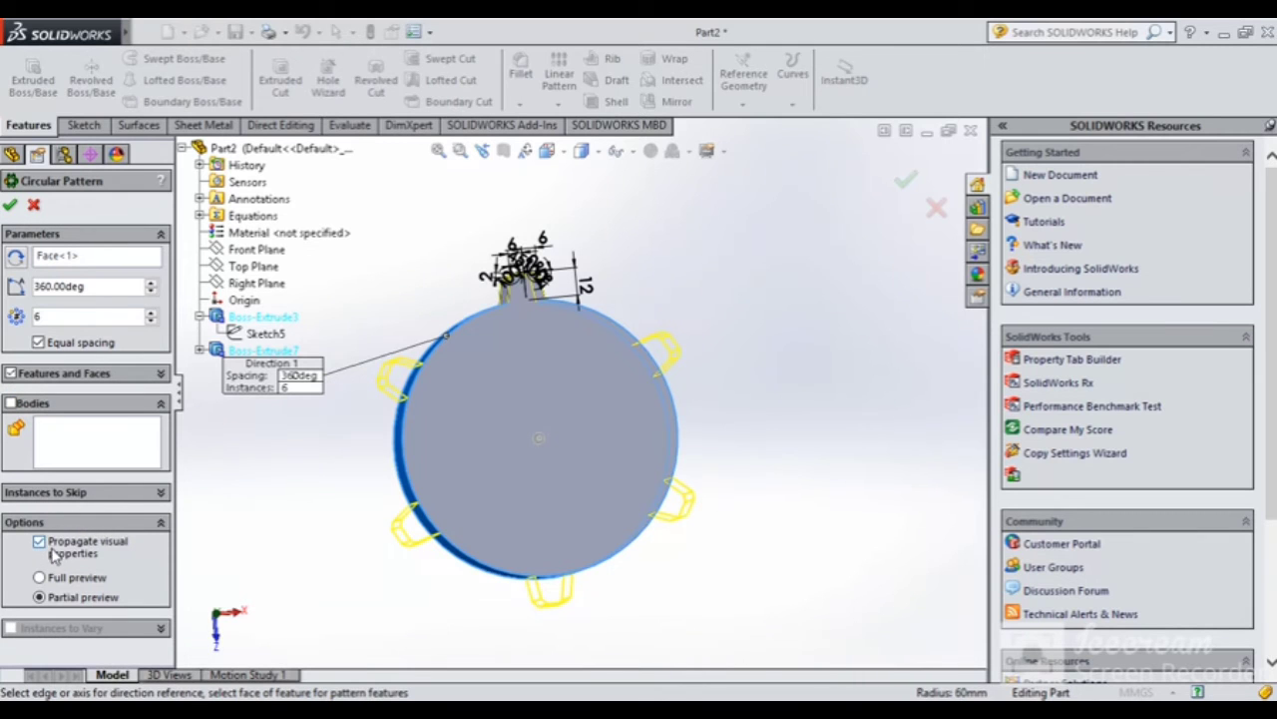
pyautogui.click(99, 499)
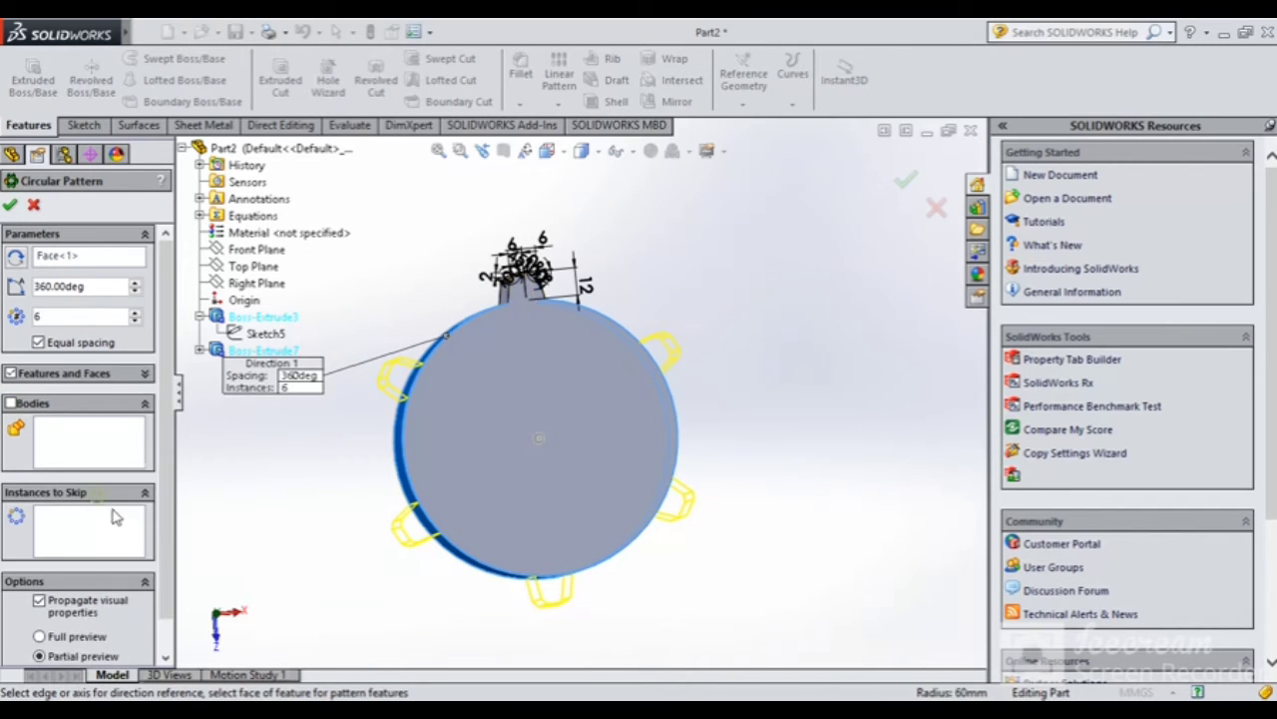
pyautogui.click(77, 542)
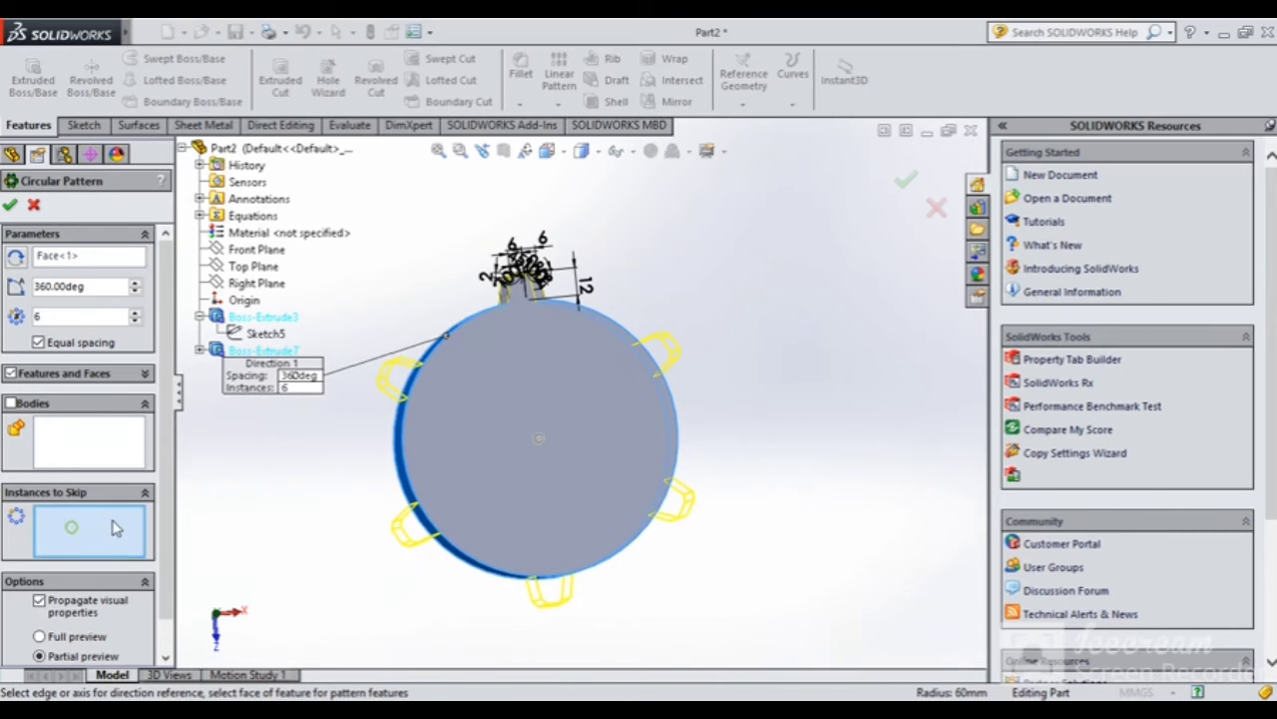
pyautogui.moveTo(490, 502); pyautogui.dragTo(528, 412, button='middle')
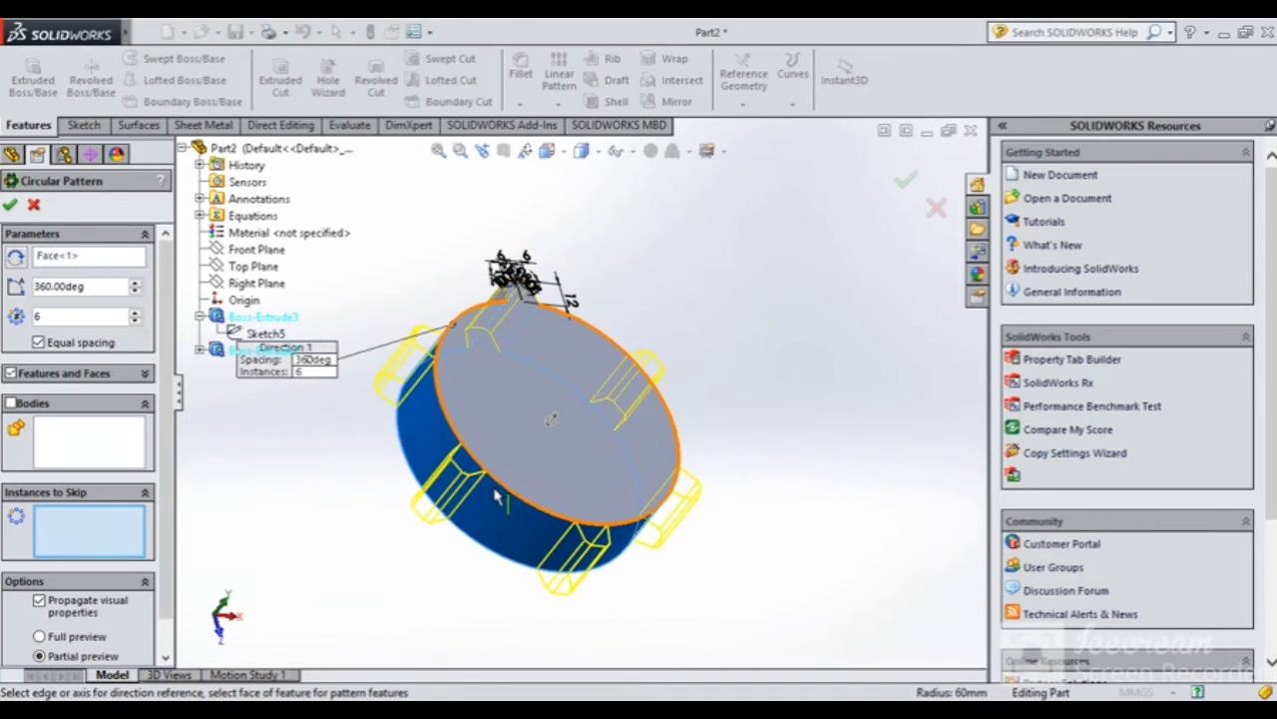
pyautogui.moveTo(502, 496); pyautogui.dragTo(427, 521, button='middle')
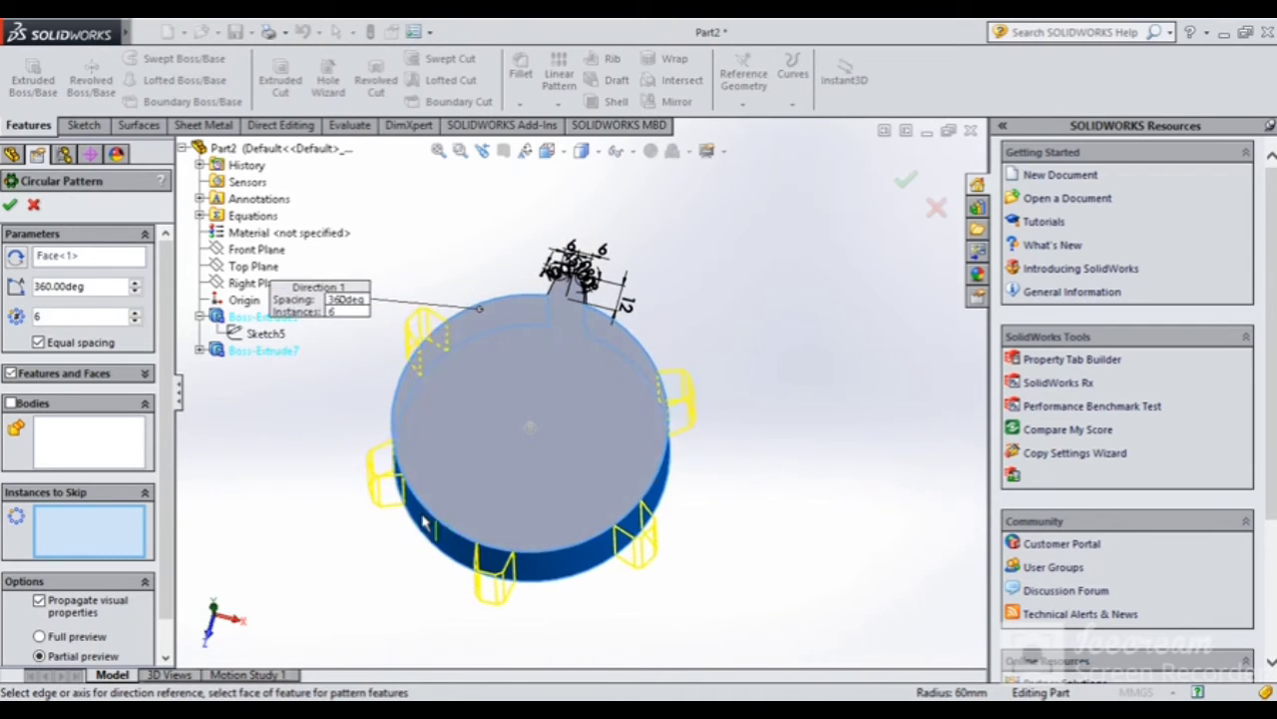
pyautogui.scroll(3, 410, 513)
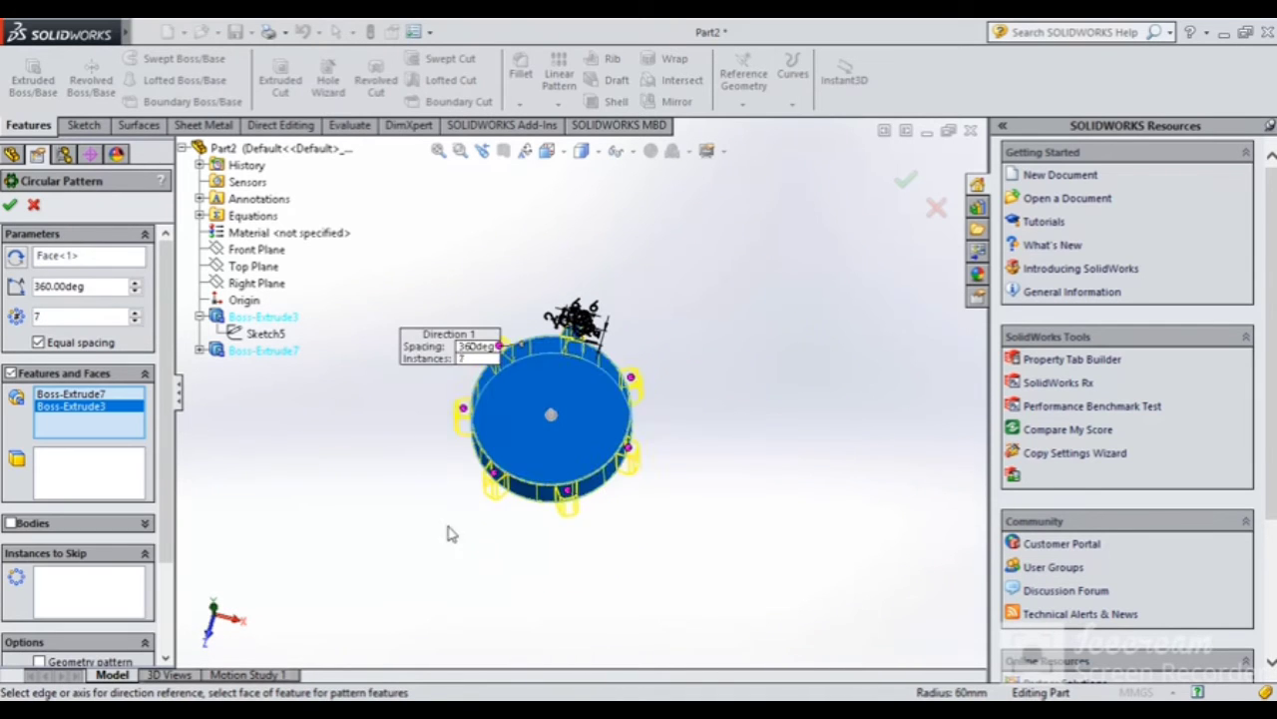
pyautogui.moveTo(448, 530)
pyautogui.mouseDown(button='middle')
pyautogui.moveTo(456, 479)
pyautogui.moveTo(473, 510)
pyautogui.moveTo(447, 511)
pyautogui.mouseUp(button='middle')
pyautogui.click(116, 589)
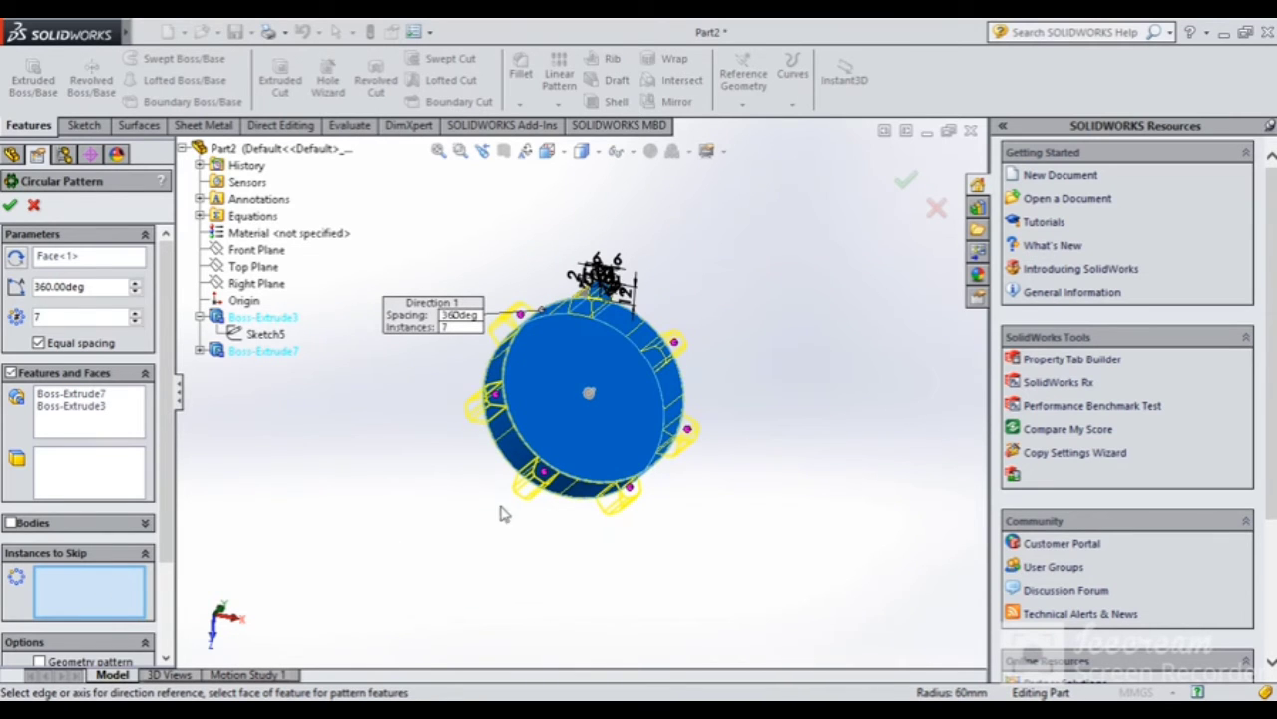
pyautogui.click(497, 401)
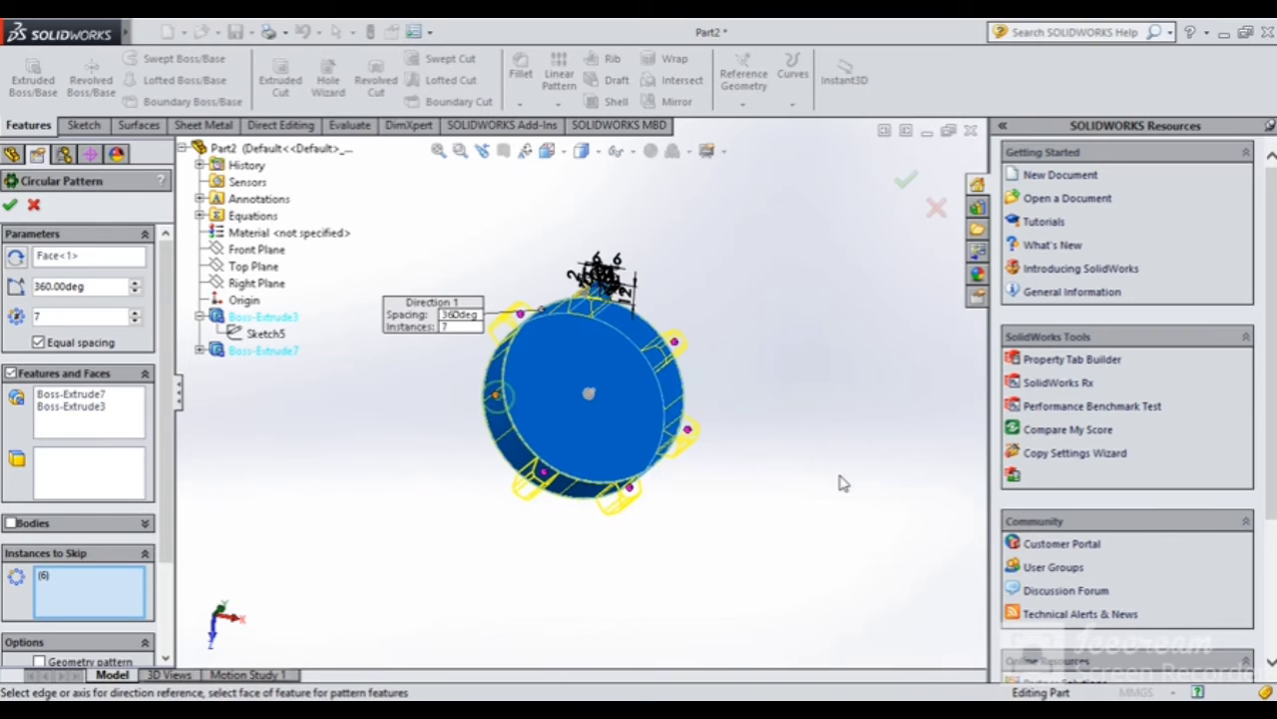
pyautogui.click(688, 430)
pyautogui.click(688, 430)
pyautogui.click(688, 430)
pyautogui.moveTo(814, 461)
pyautogui.mouseDown(button='middle')
pyautogui.moveTo(755, 436)
pyautogui.moveTo(768, 469)
pyautogui.mouseUp(button='middle')
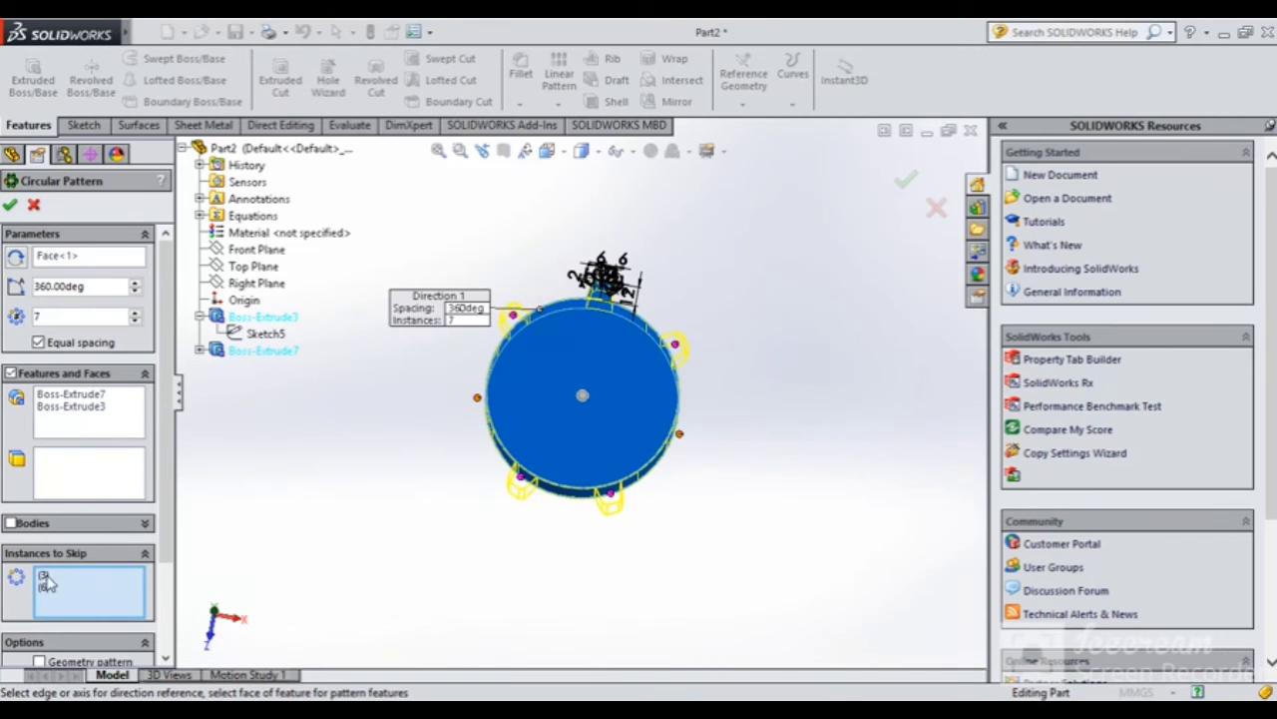
pyautogui.click(9, 205)
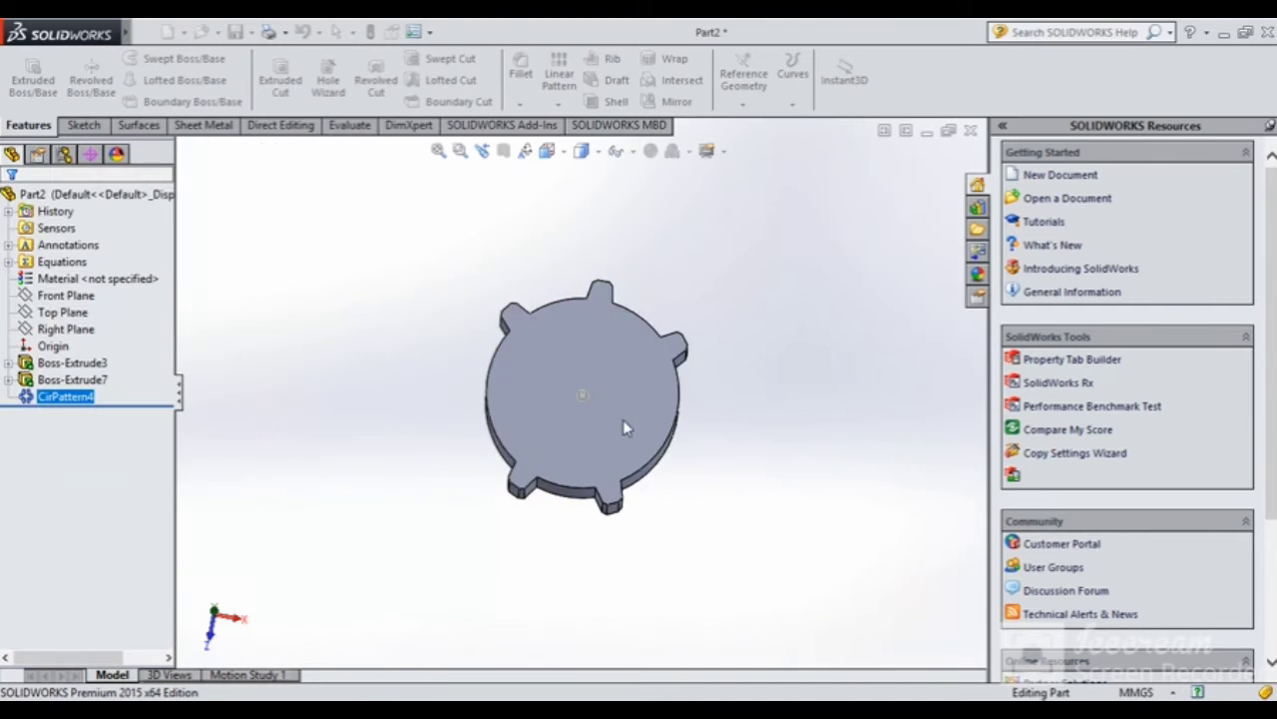
pyautogui.moveTo(623, 428); pyautogui.dragTo(722, 472, button='middle')
# Edit CirPattern4, clear all skipped instances, and confirm so every tooth appears
pyautogui.rightClick(52, 399)
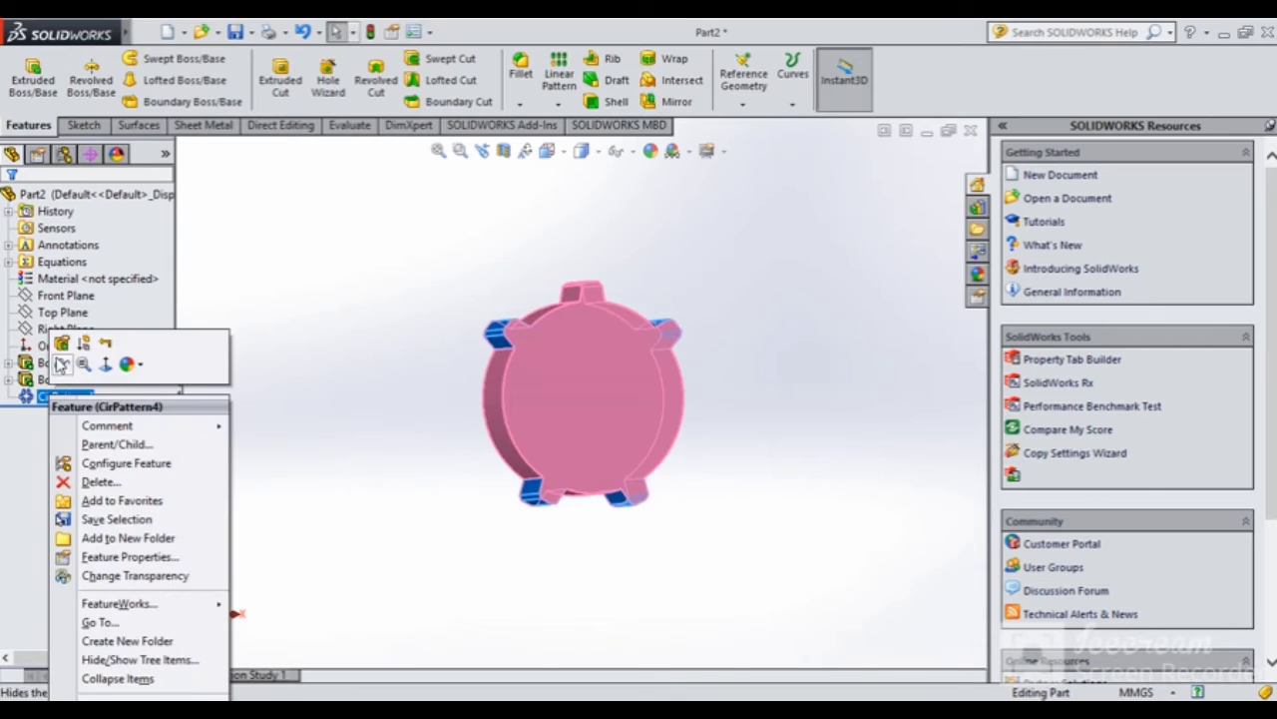
pyautogui.click(60, 355)
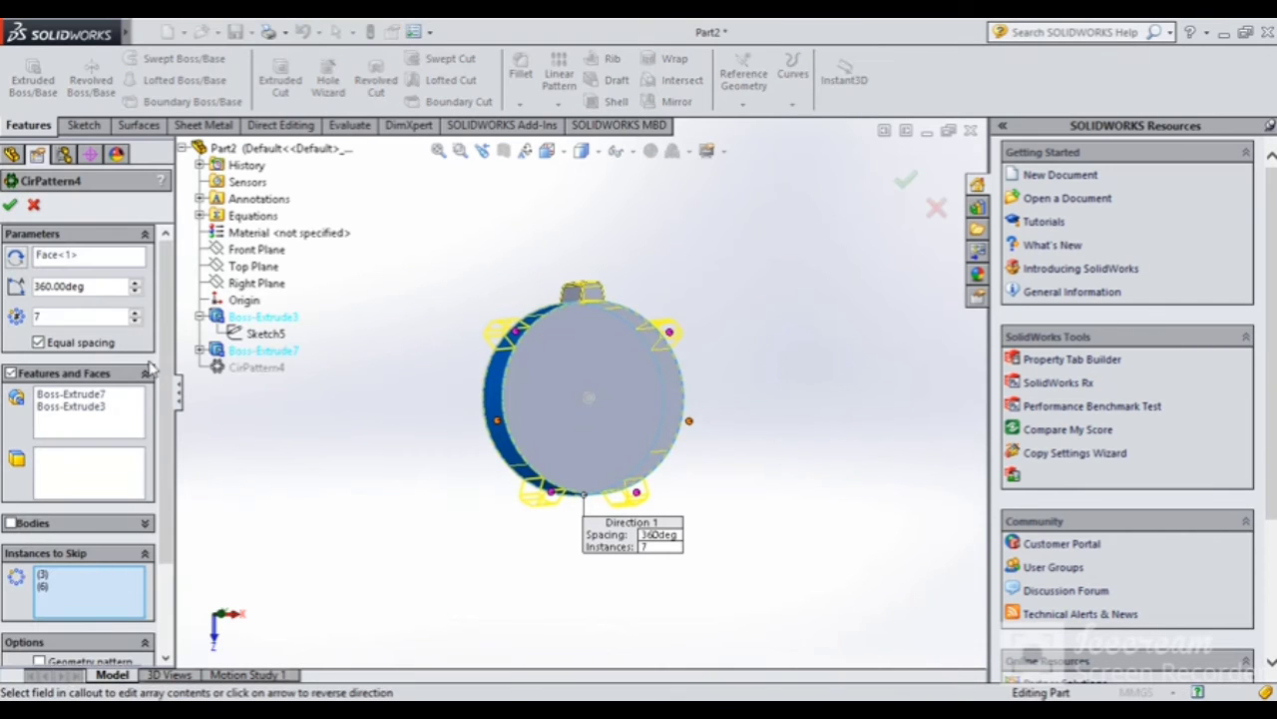
pyautogui.scroll(-3, 167, 501)
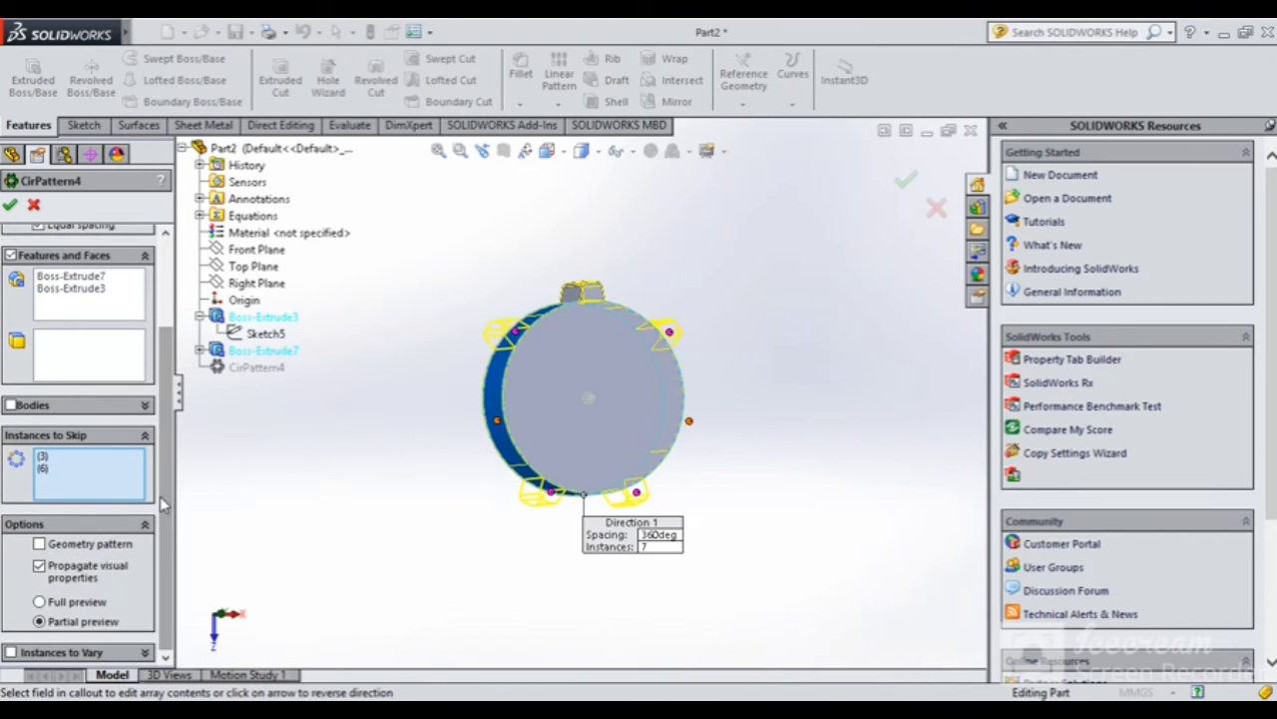
pyautogui.rightClick(103, 477)
pyautogui.click(155, 483)
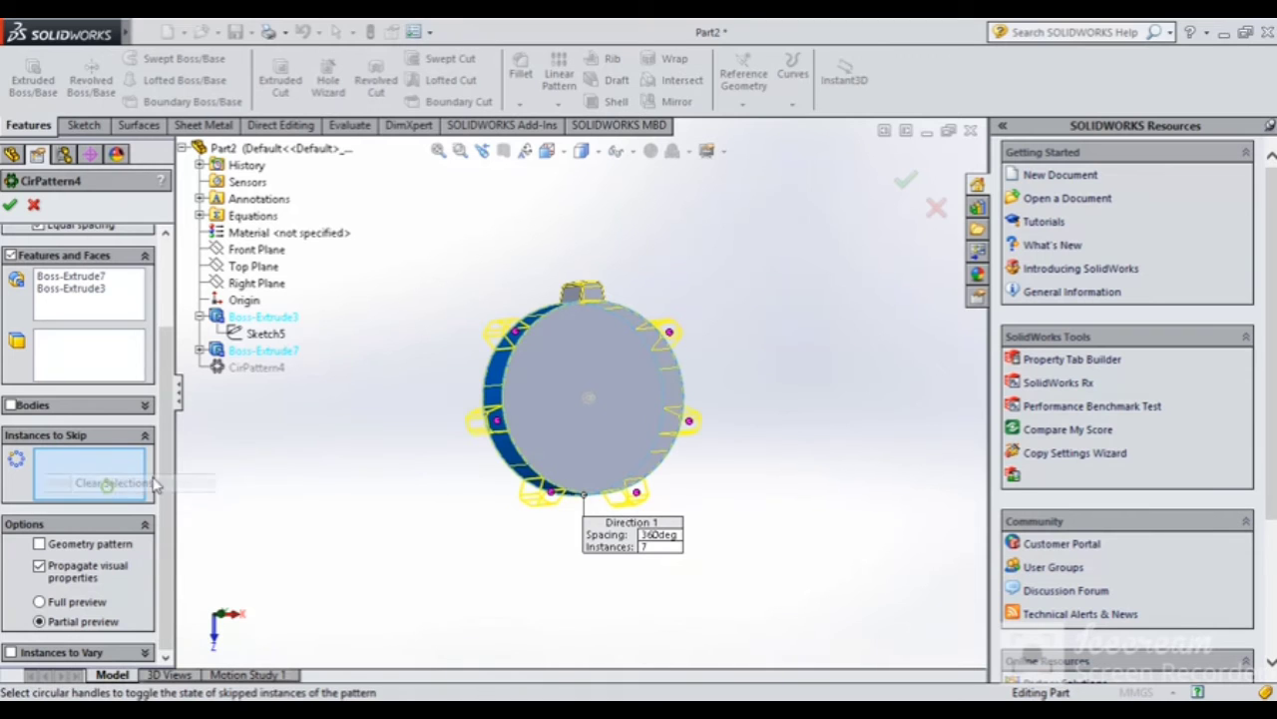
pyautogui.click(910, 181)
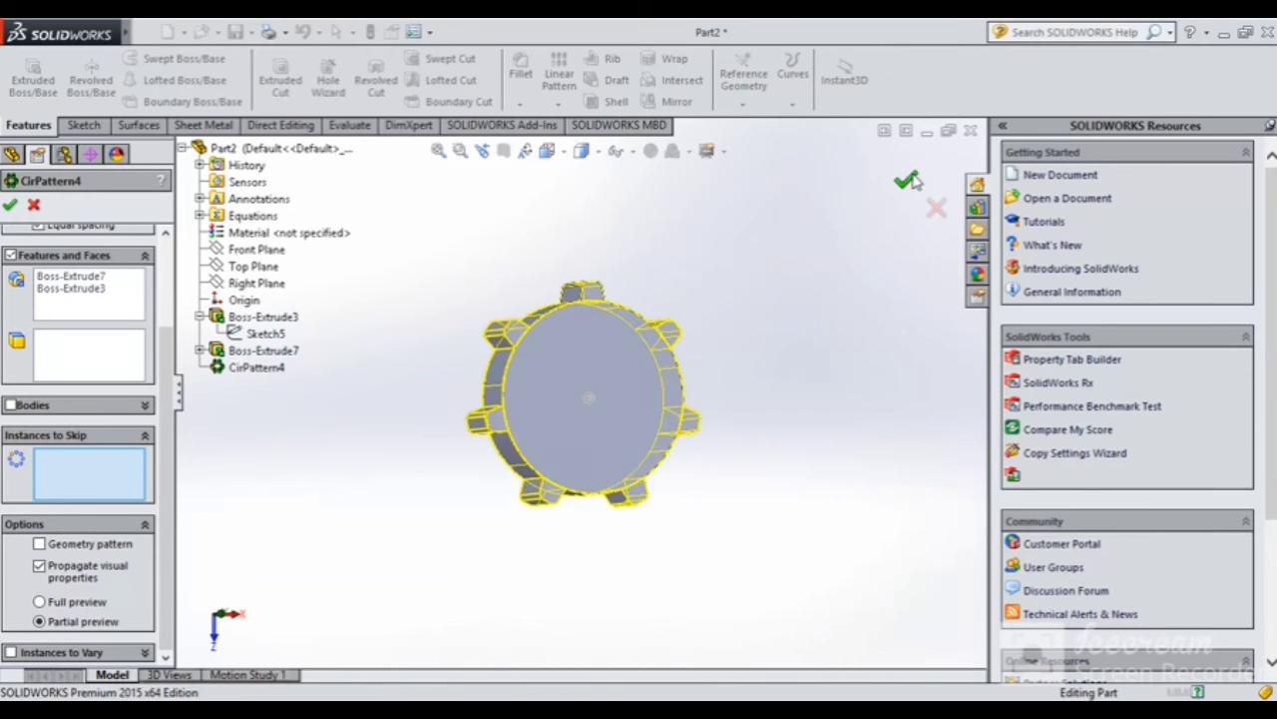
# Select the gear's front face and set the view Normal To it
pyautogui.moveTo(754, 272); pyautogui.dragTo(499, 360, button='middle')
pyautogui.moveTo(552, 522); pyautogui.dragTo(454, 359, button='middle')
pyautogui.moveTo(564, 383); pyautogui.dragTo(610, 364, button='middle')
pyautogui.click(610, 365)
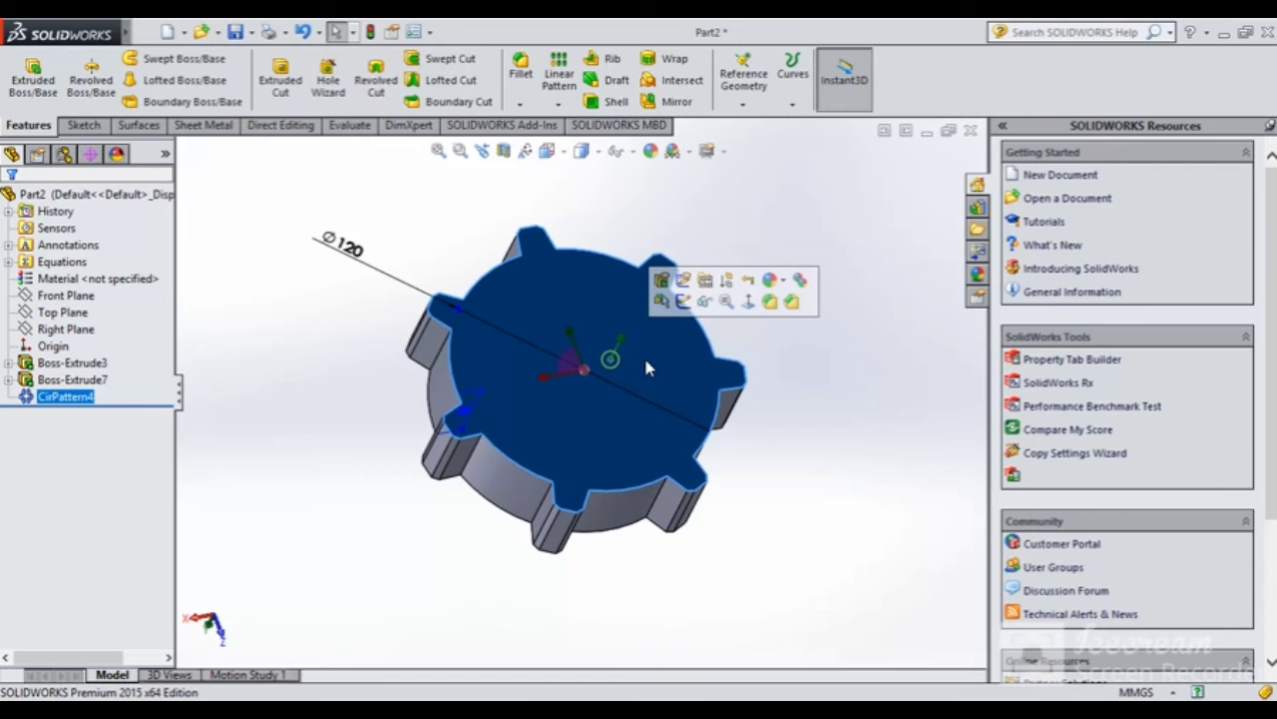
pyautogui.click(758, 299)
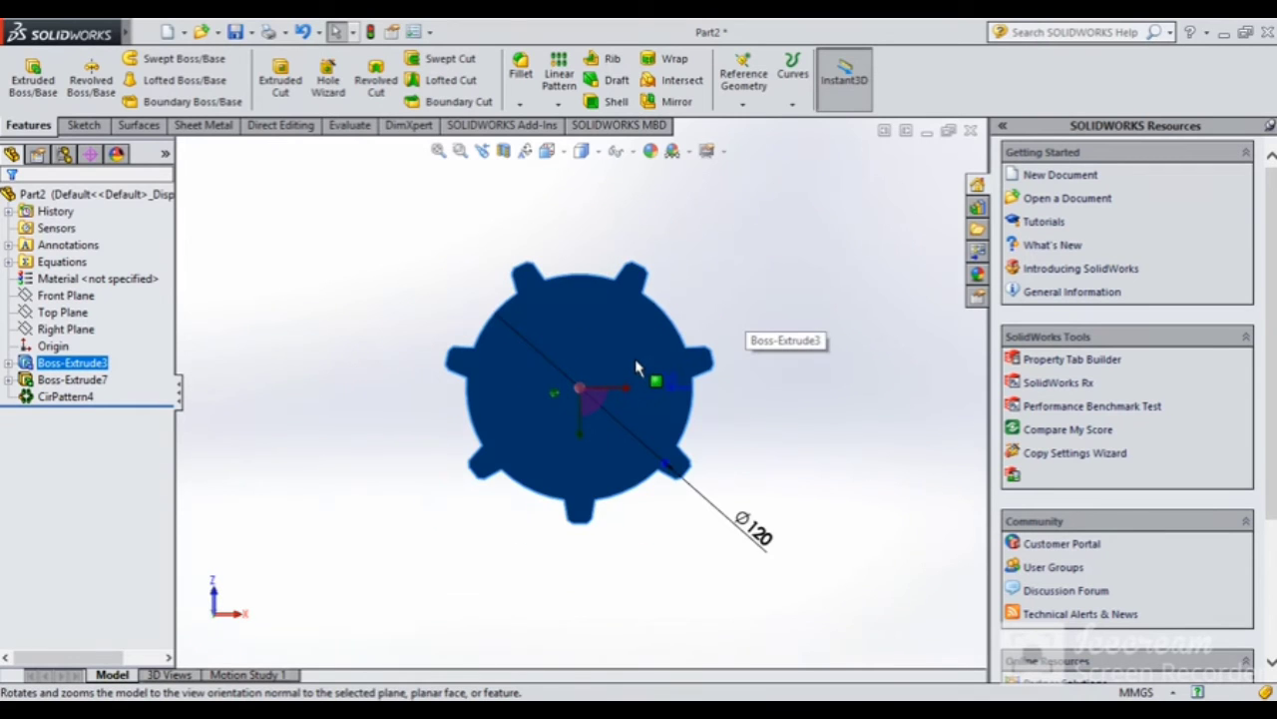
pyautogui.scroll(-2, 593, 307)
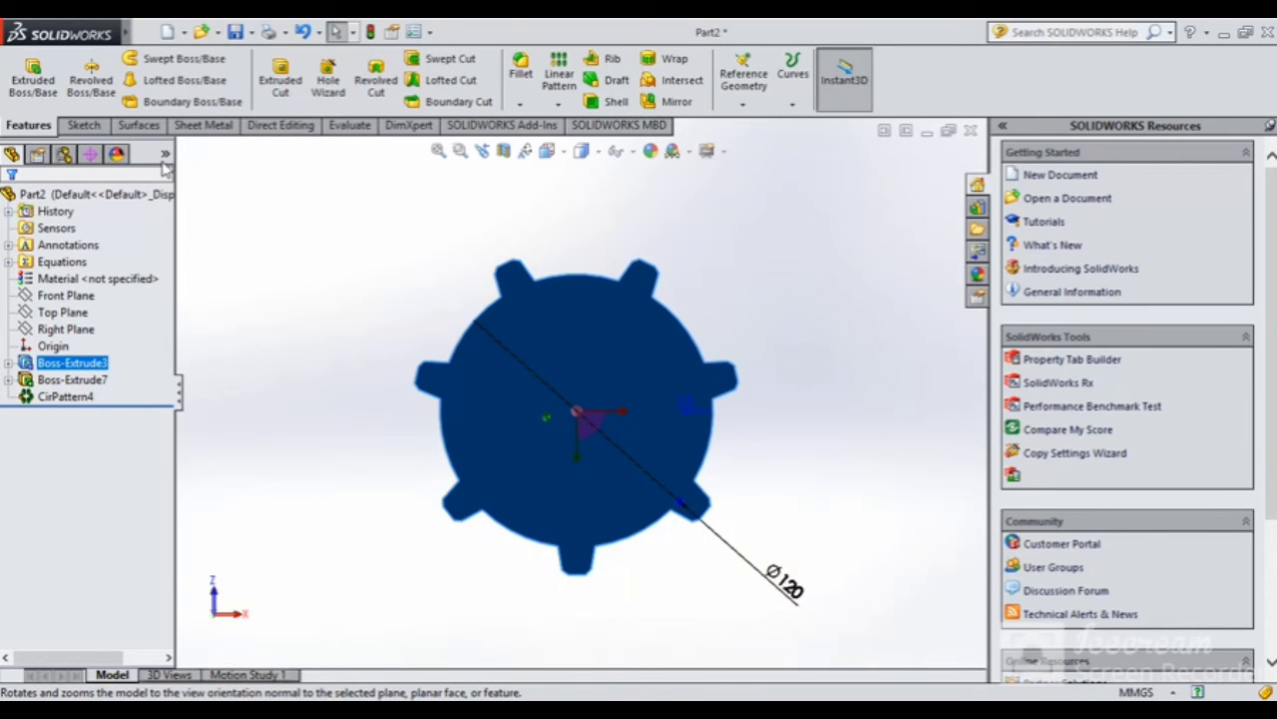
# Sketch a vertical centerline across the gear face and a small circle on it near the top
pyautogui.click(84, 125)
pyautogui.click(24, 75)
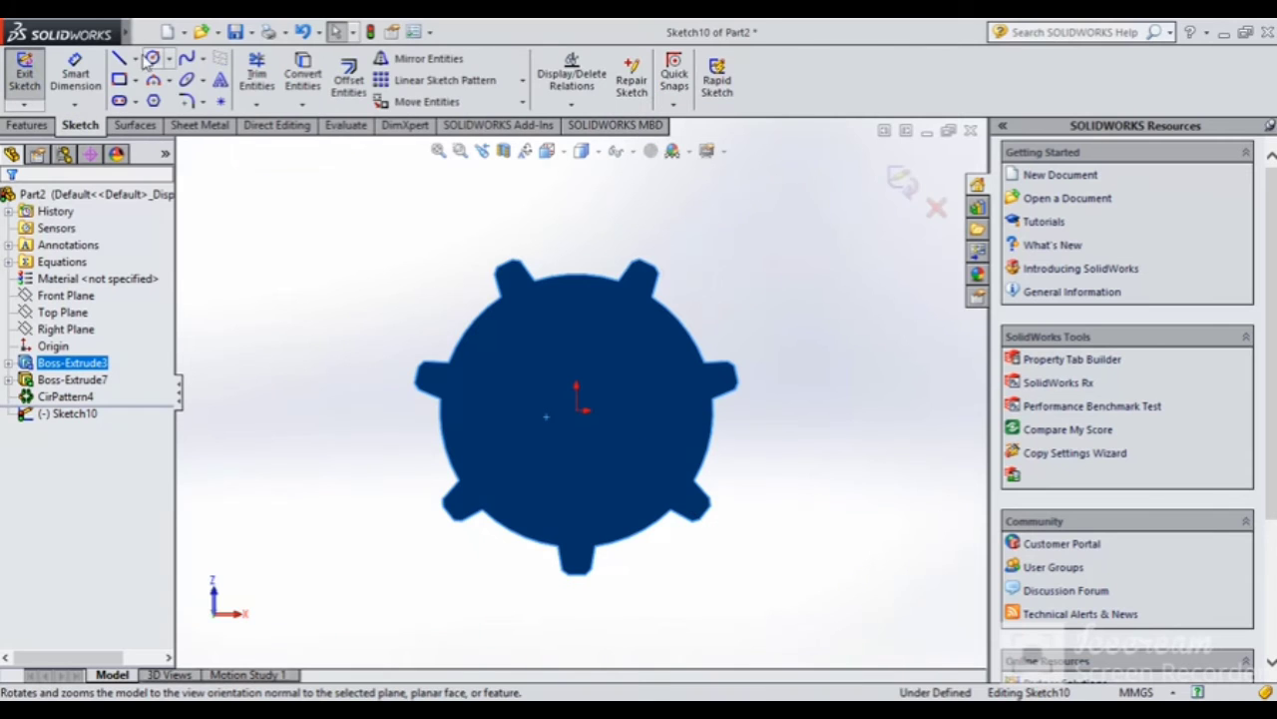
pyautogui.click(135, 59)
pyautogui.click(160, 97)
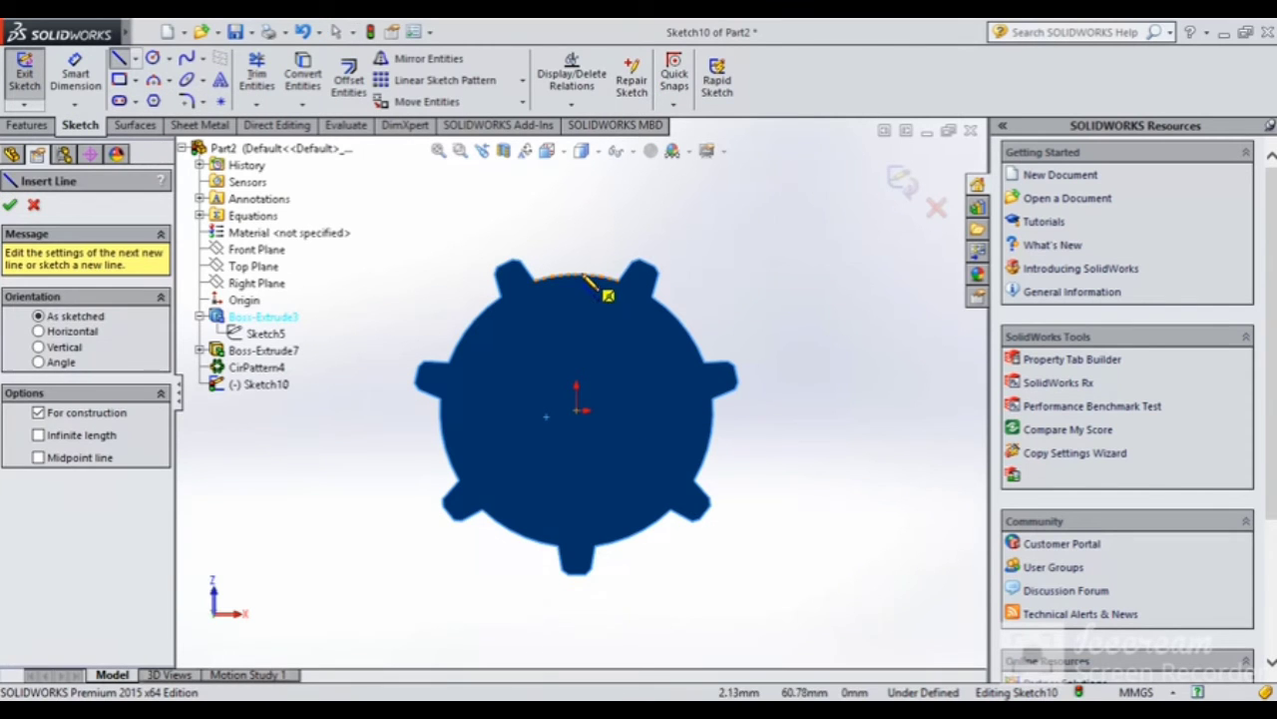
pyautogui.click(575, 272)
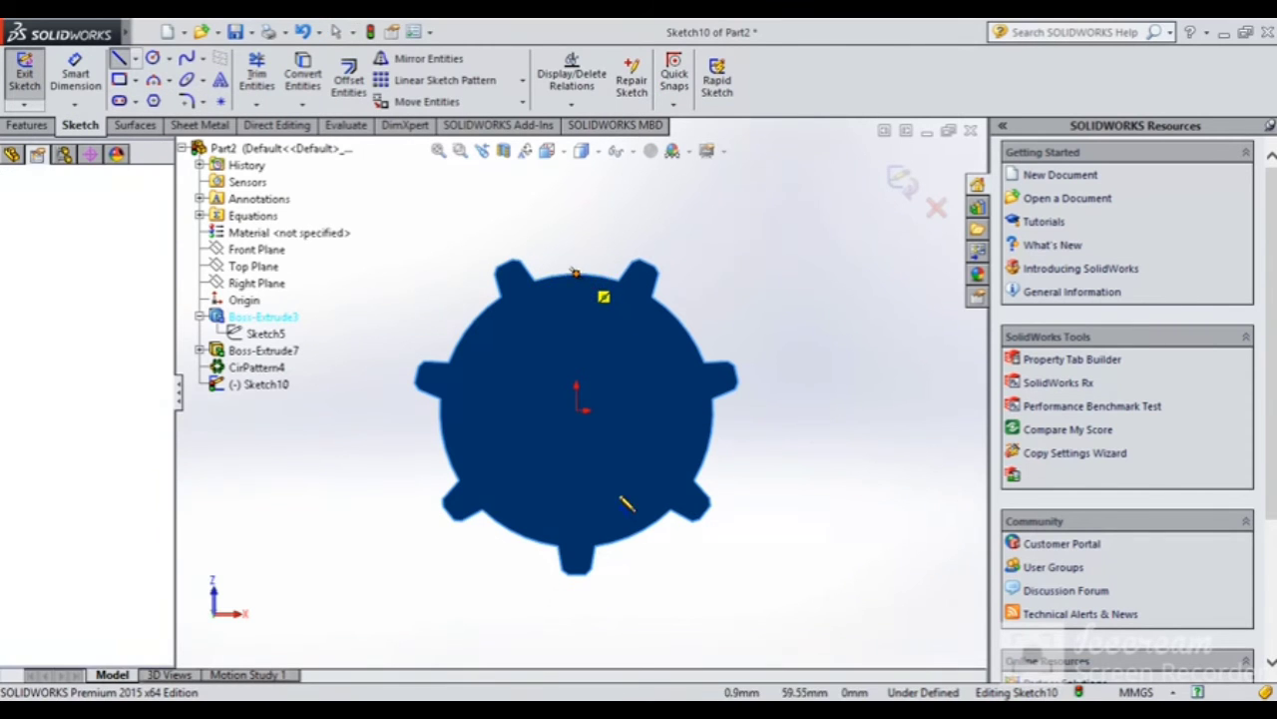
pyautogui.click(575, 546)
pyautogui.click(152, 59)
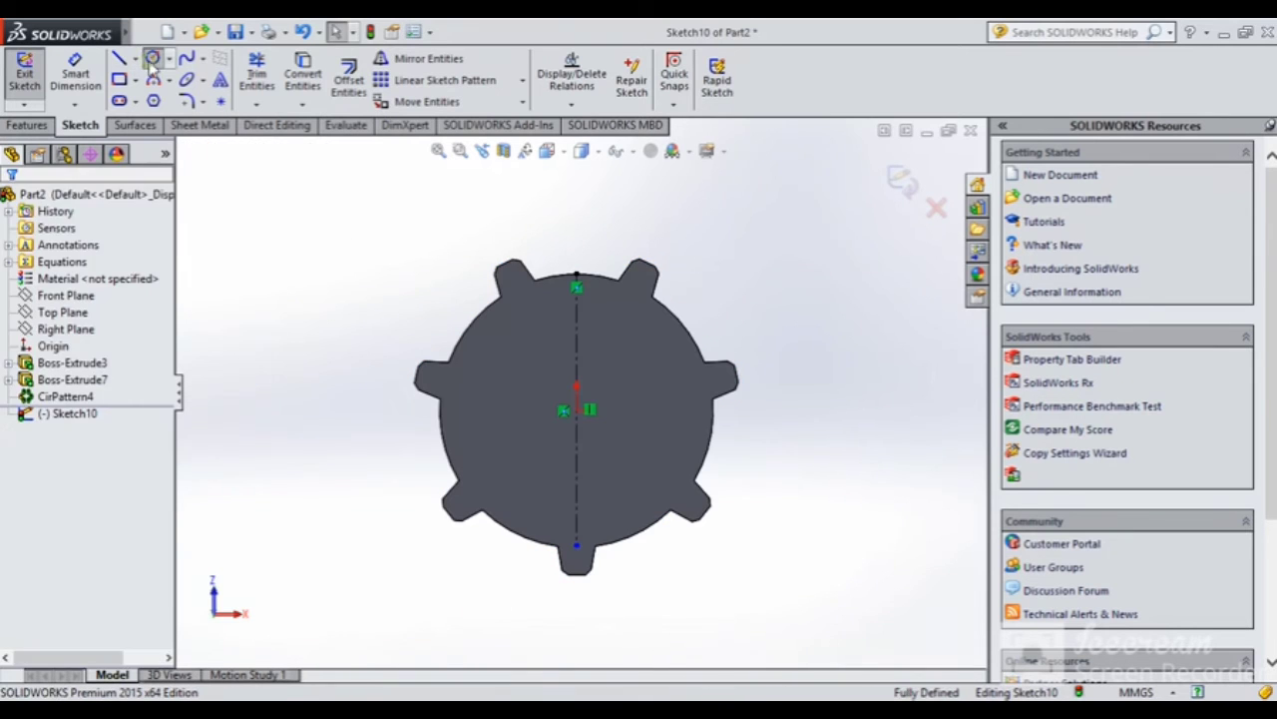
pyautogui.click(577, 321)
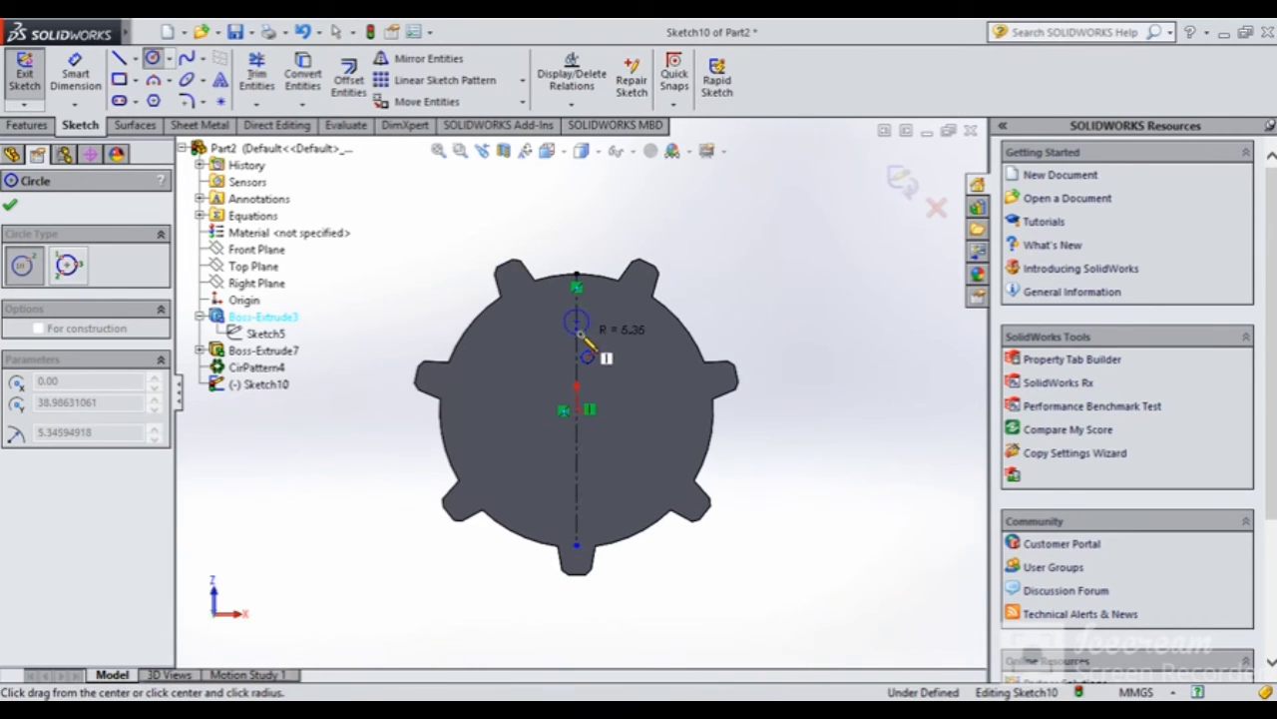
pyautogui.click(585, 332)
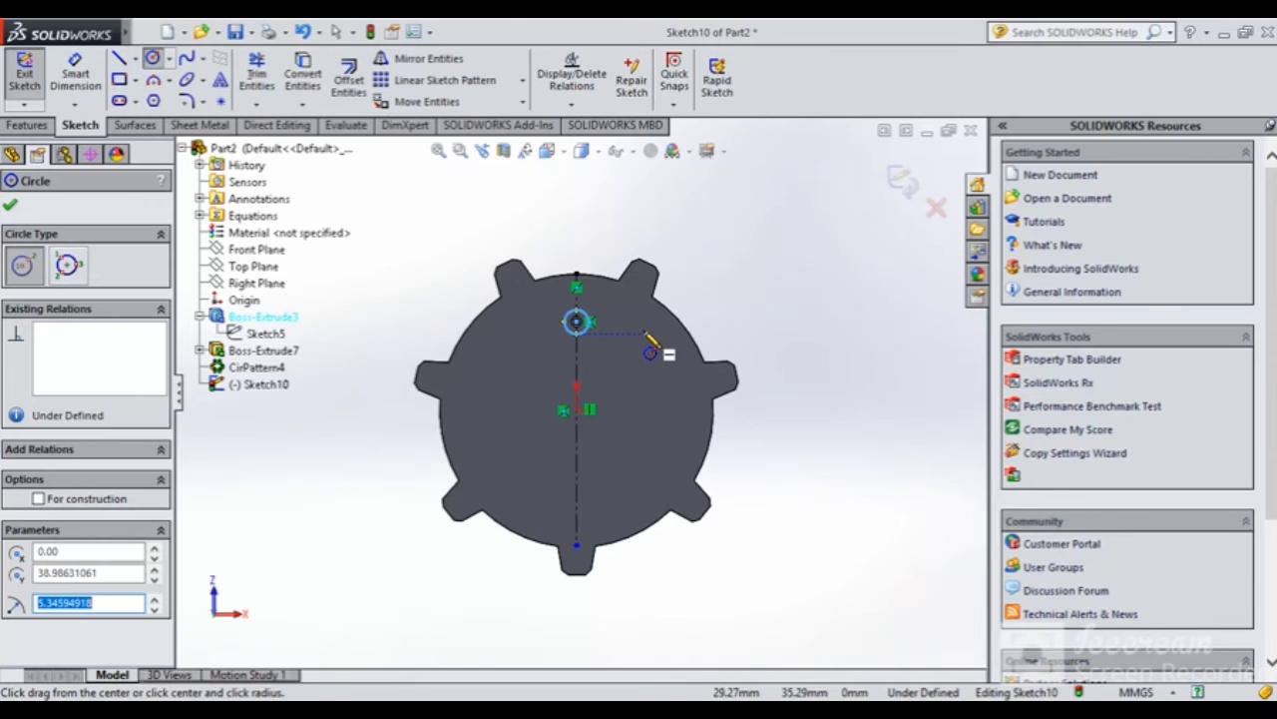
pyautogui.click(8, 206)
# Dimension the circle to Ø10 and cut it into the gear as Cut-Extrude4
pyautogui.click(75, 74)
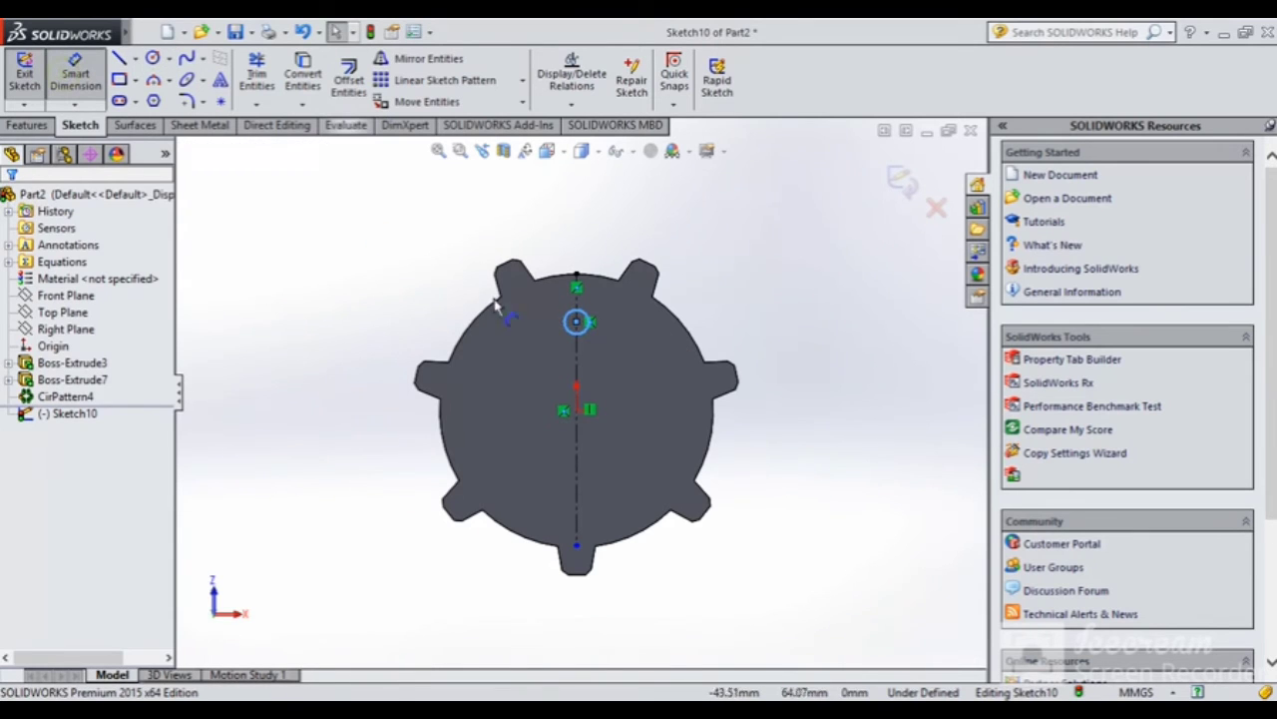
pyautogui.click(584, 314)
pyautogui.click(657, 206)
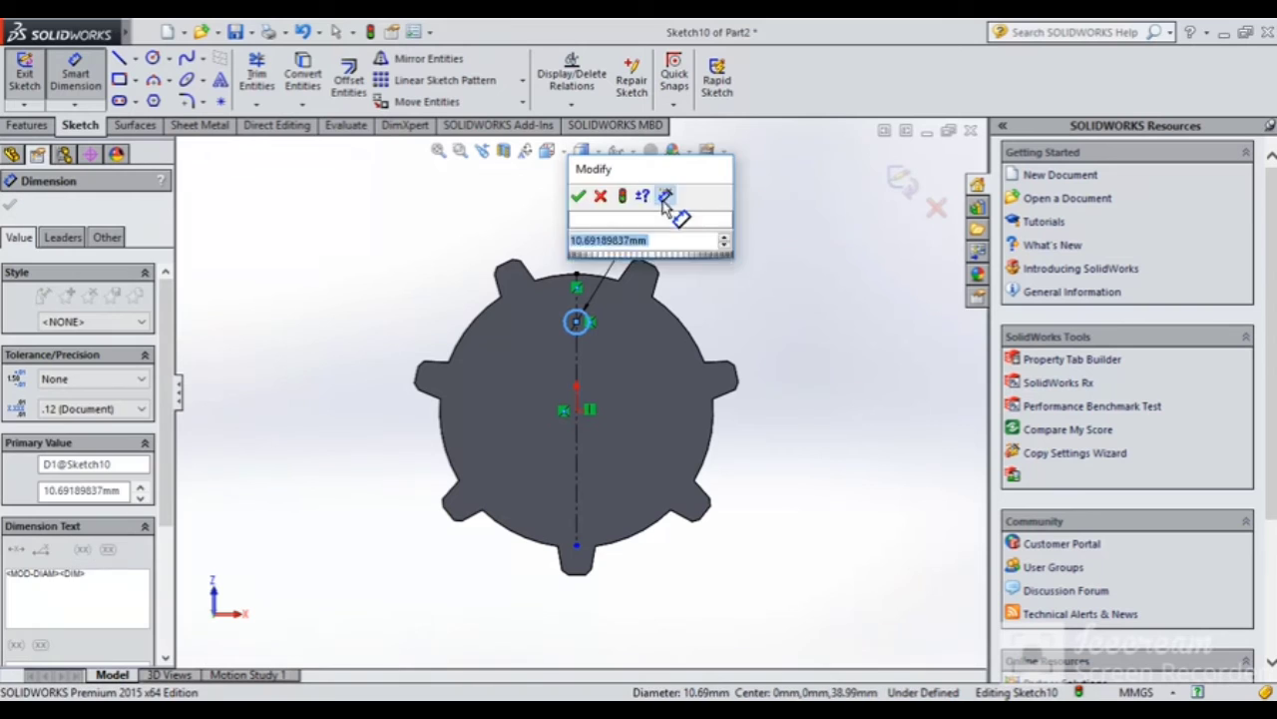
pyautogui.press('Return')
pyautogui.click(776, 229)
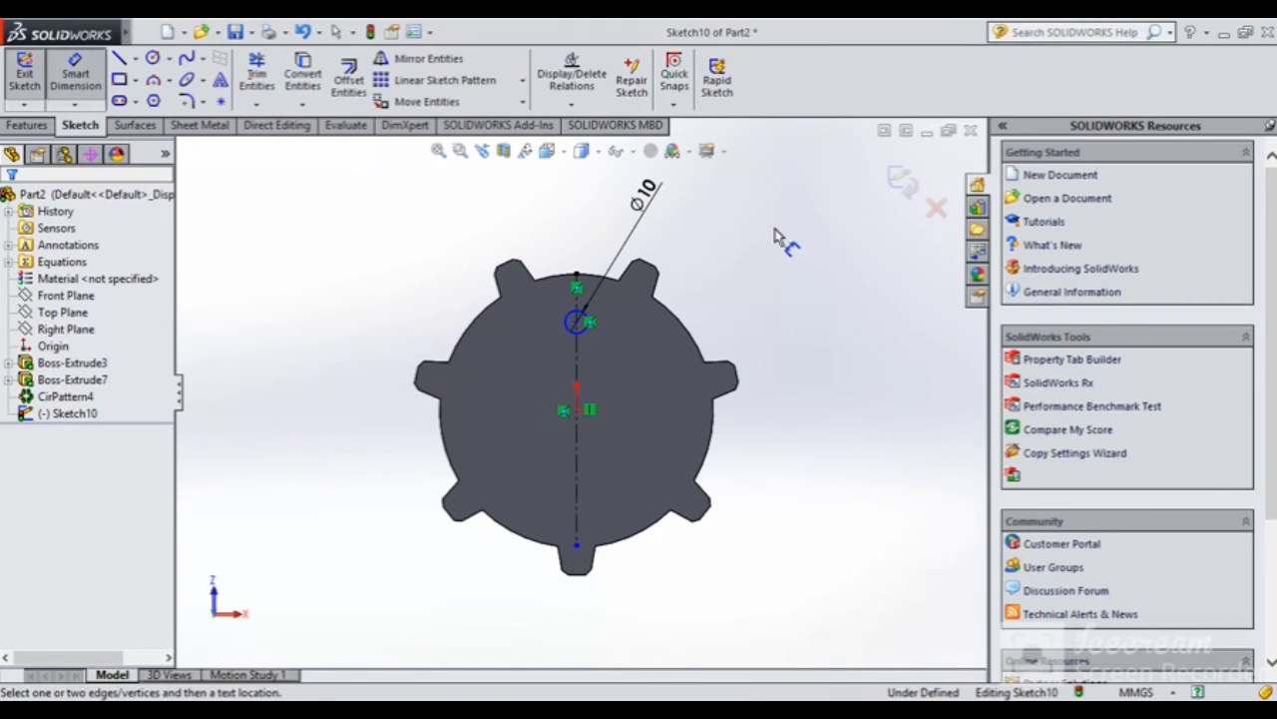
pyautogui.click(28, 126)
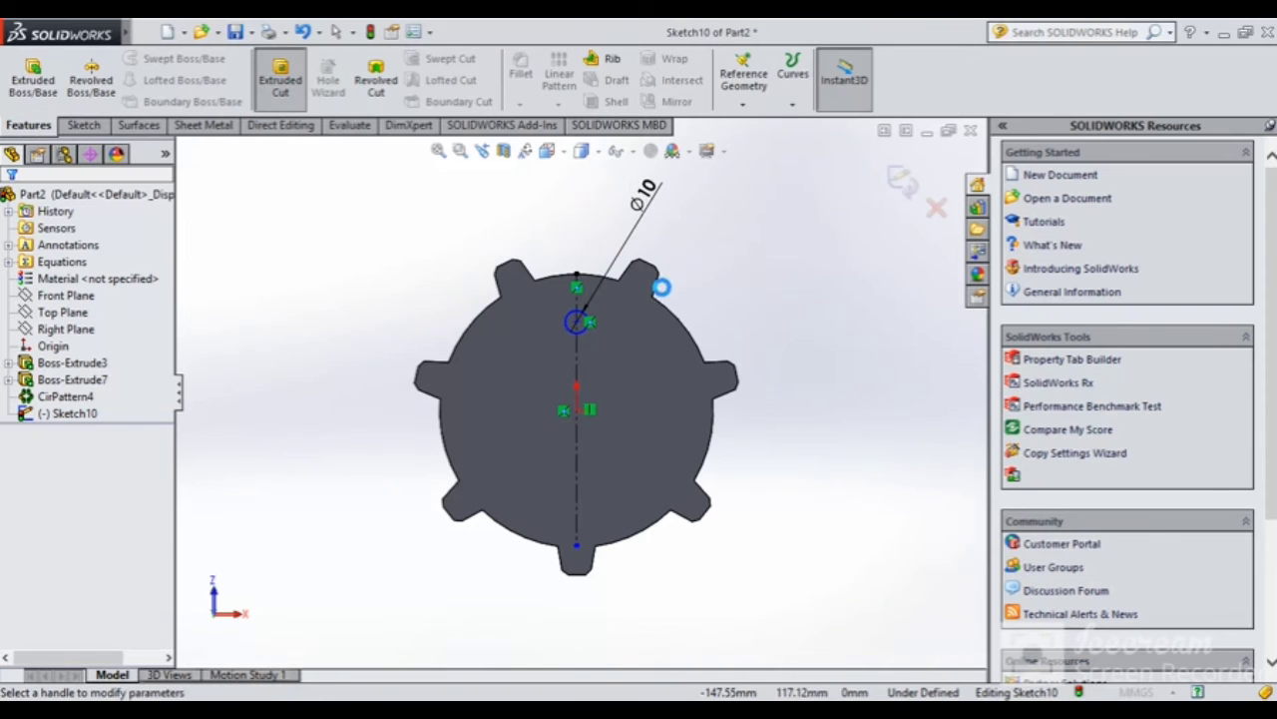
pyautogui.moveTo(714, 296); pyautogui.dragTo(844, 393, button='middle')
pyautogui.press('Return')
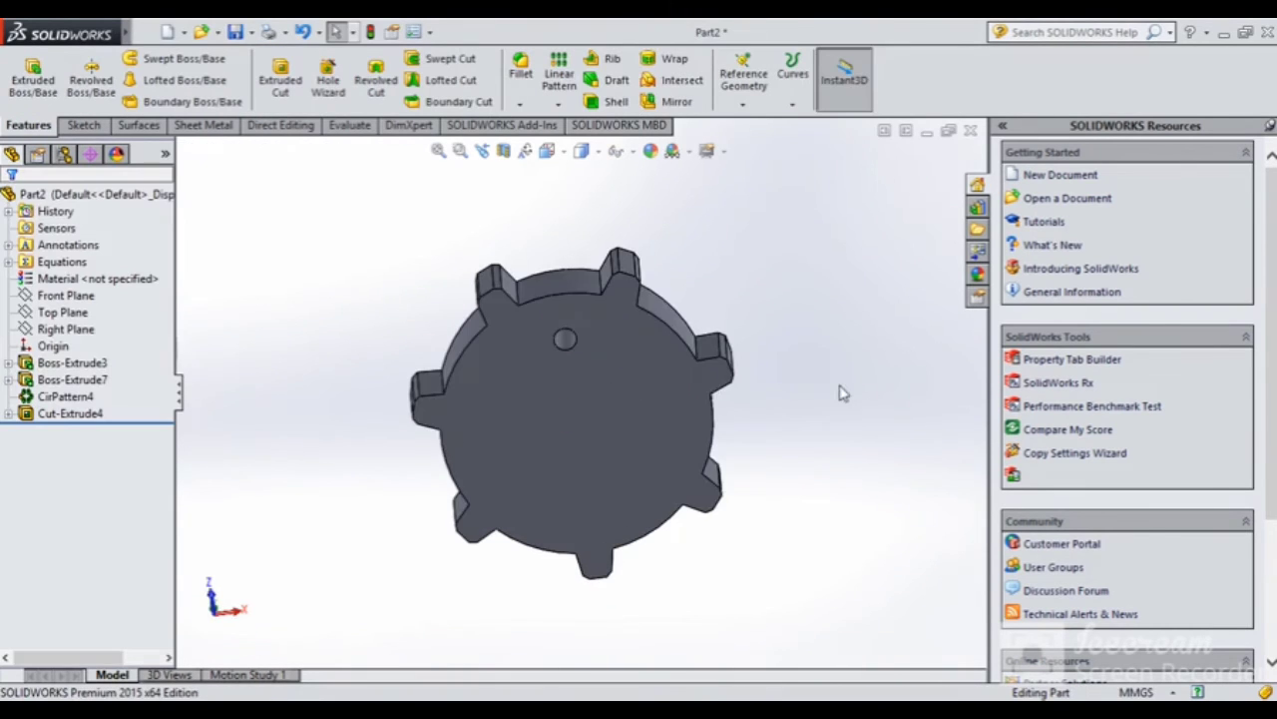
# Circularly pattern the Ø10 hole face about the gear's circular edge, 7 instances over 360° (CirPattern5)
pyautogui.moveTo(593, 384); pyautogui.dragTo(578, 328, button='middle')
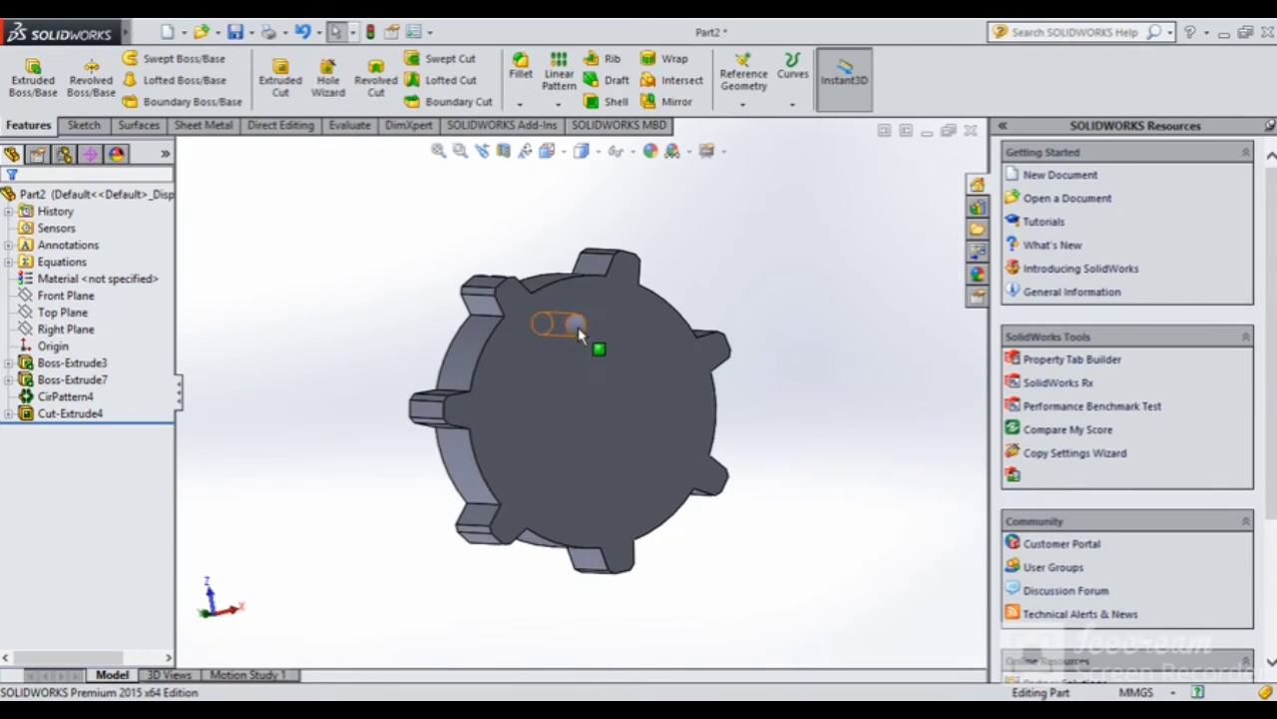
pyautogui.moveTo(562, 417); pyautogui.dragTo(533, 305, button='middle')
pyautogui.click(560, 106)
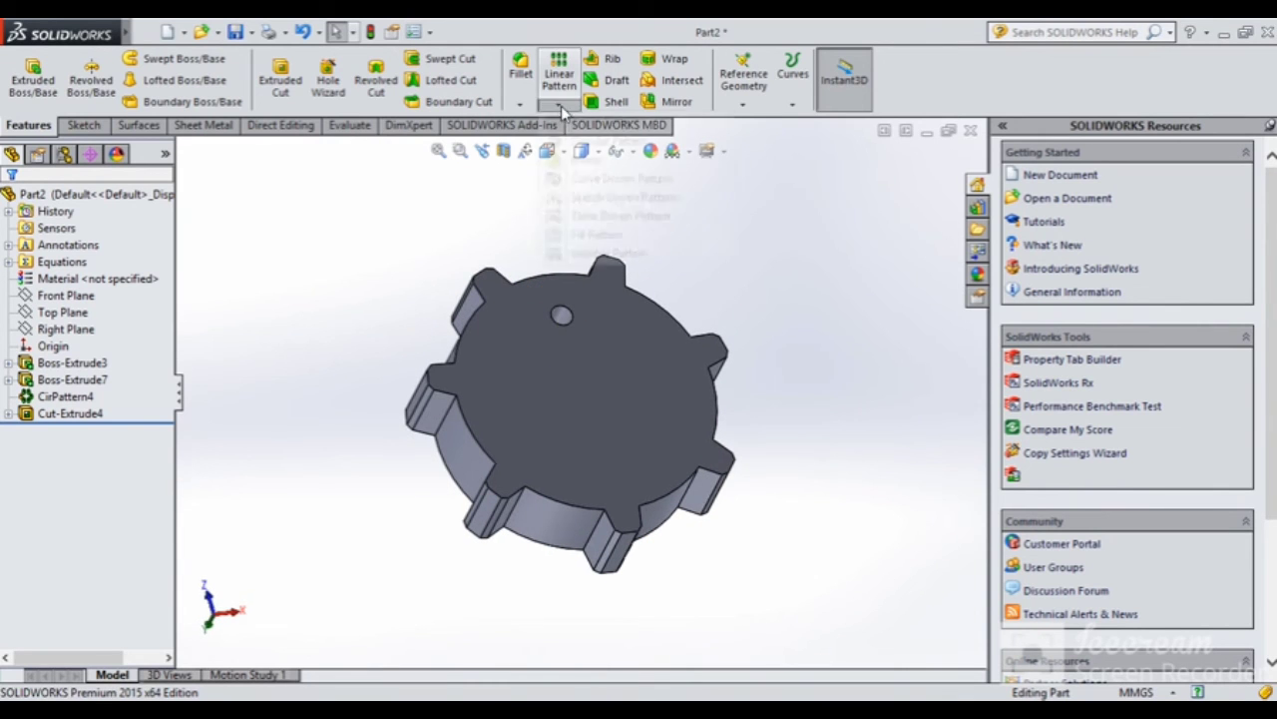
pyautogui.click(599, 141)
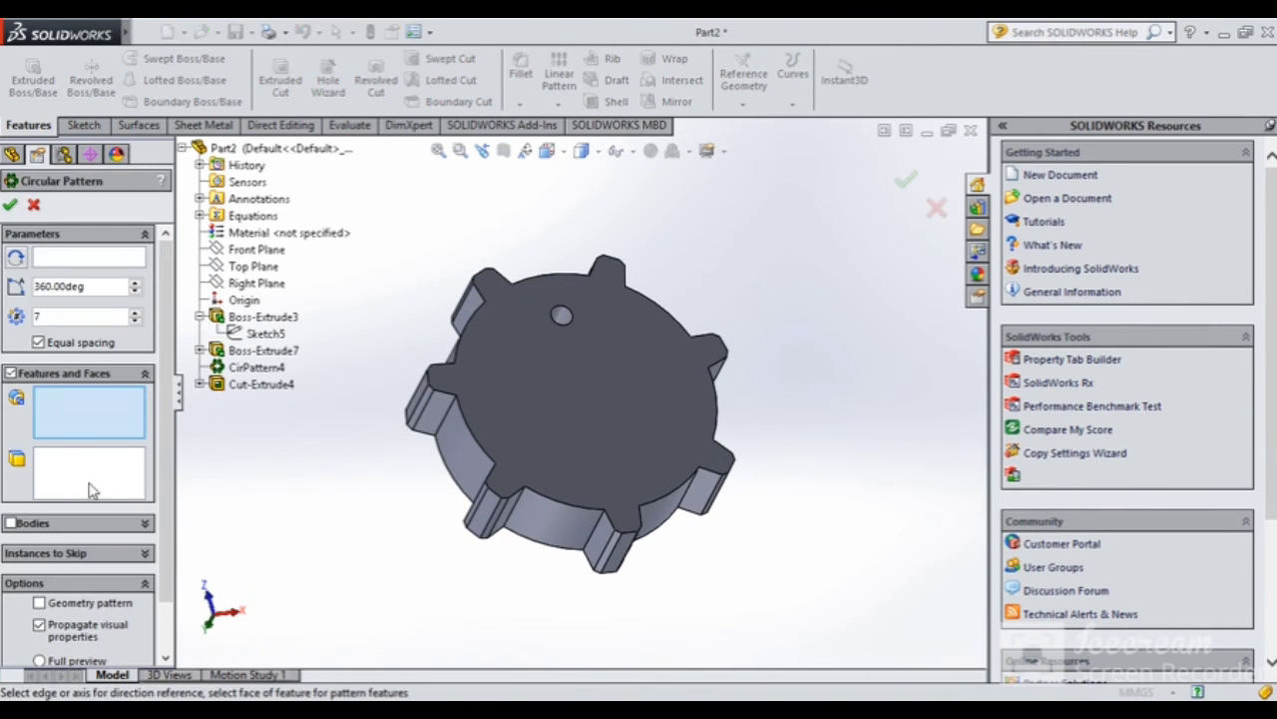
pyautogui.click(70, 476)
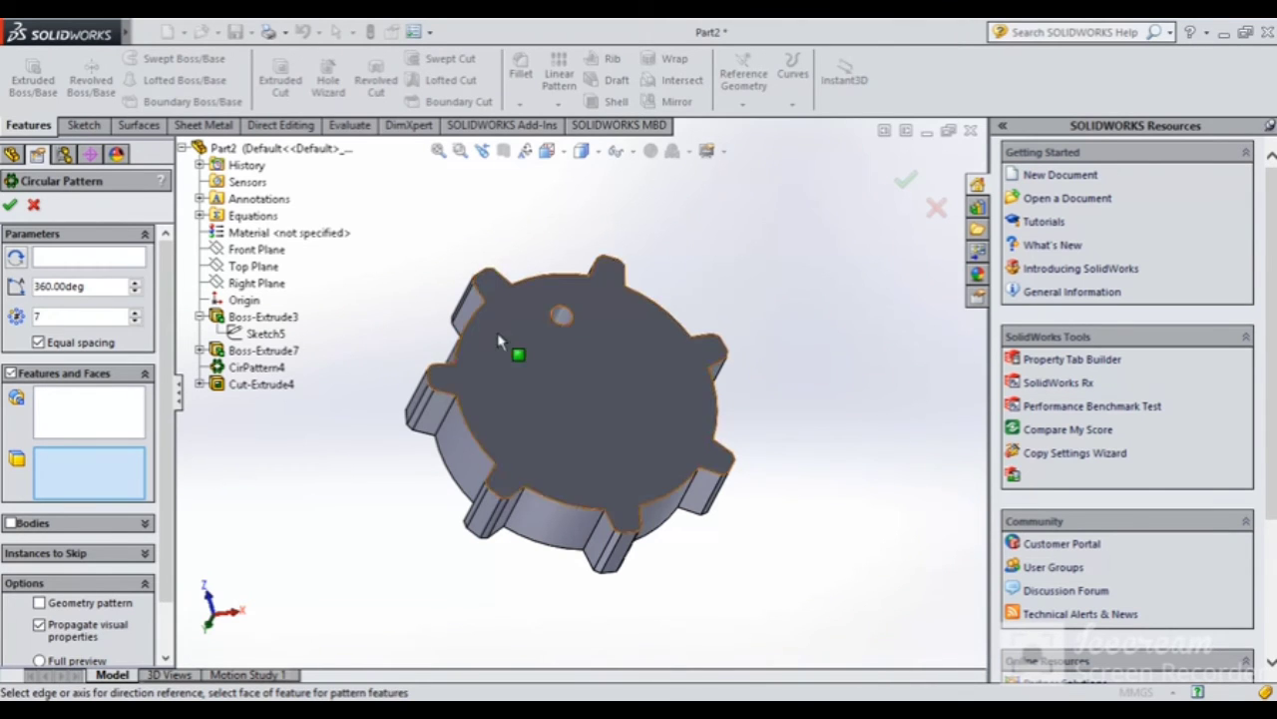
pyautogui.click(567, 313)
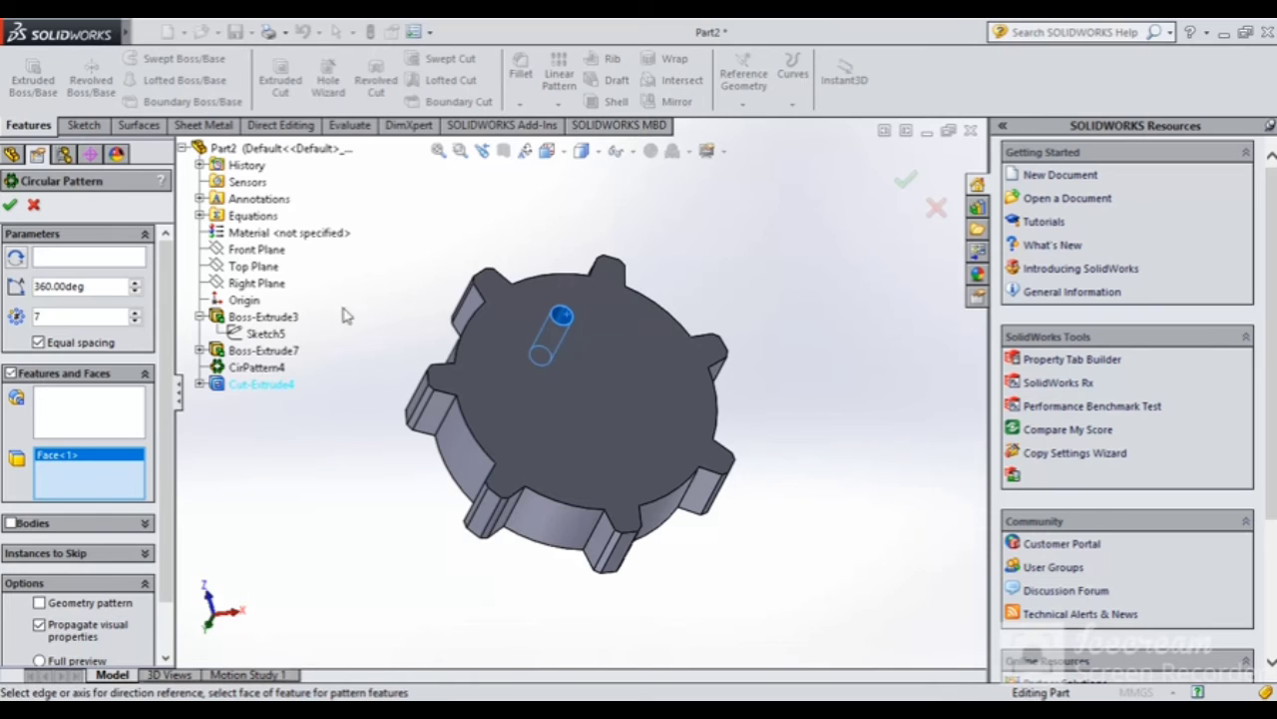
pyautogui.click(54, 259)
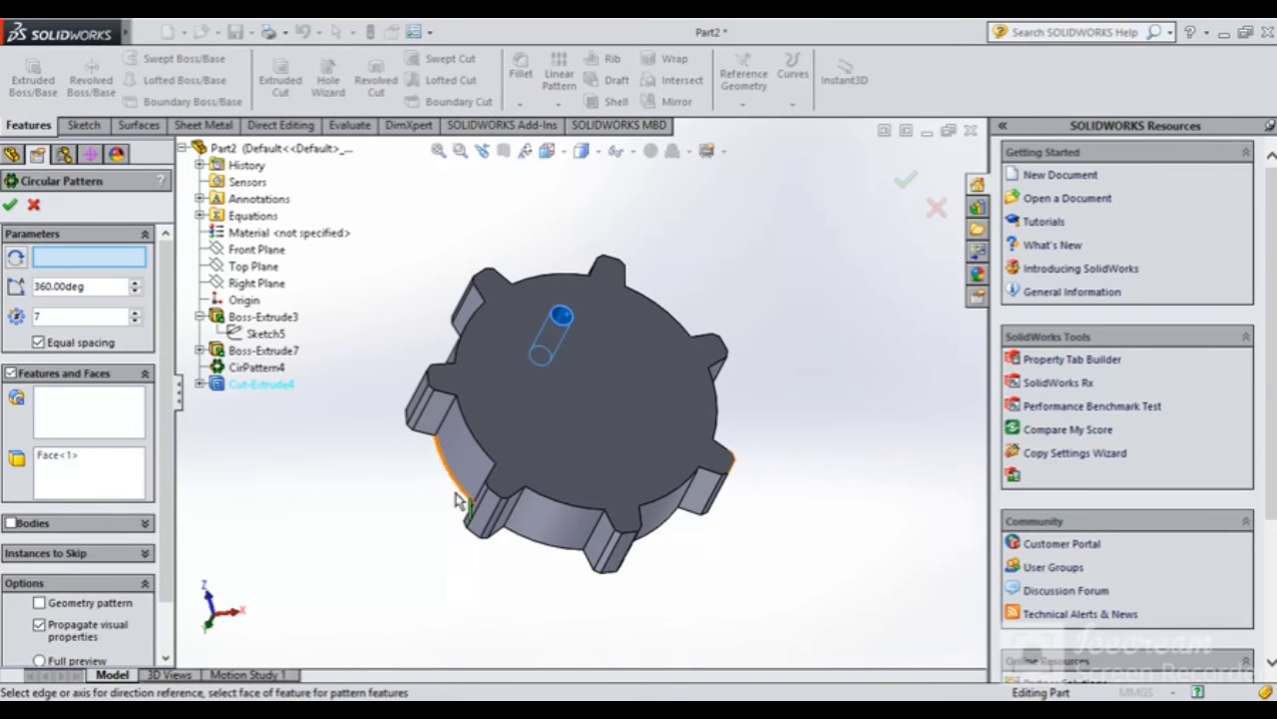
pyautogui.click(552, 507)
pyautogui.moveTo(562, 524)
pyautogui.mouseDown(button='middle')
pyautogui.moveTo(596, 471)
pyautogui.moveTo(559, 513)
pyautogui.moveTo(572, 590)
pyautogui.moveTo(591, 531)
pyautogui.moveTo(559, 544)
pyautogui.mouseUp(button='middle')
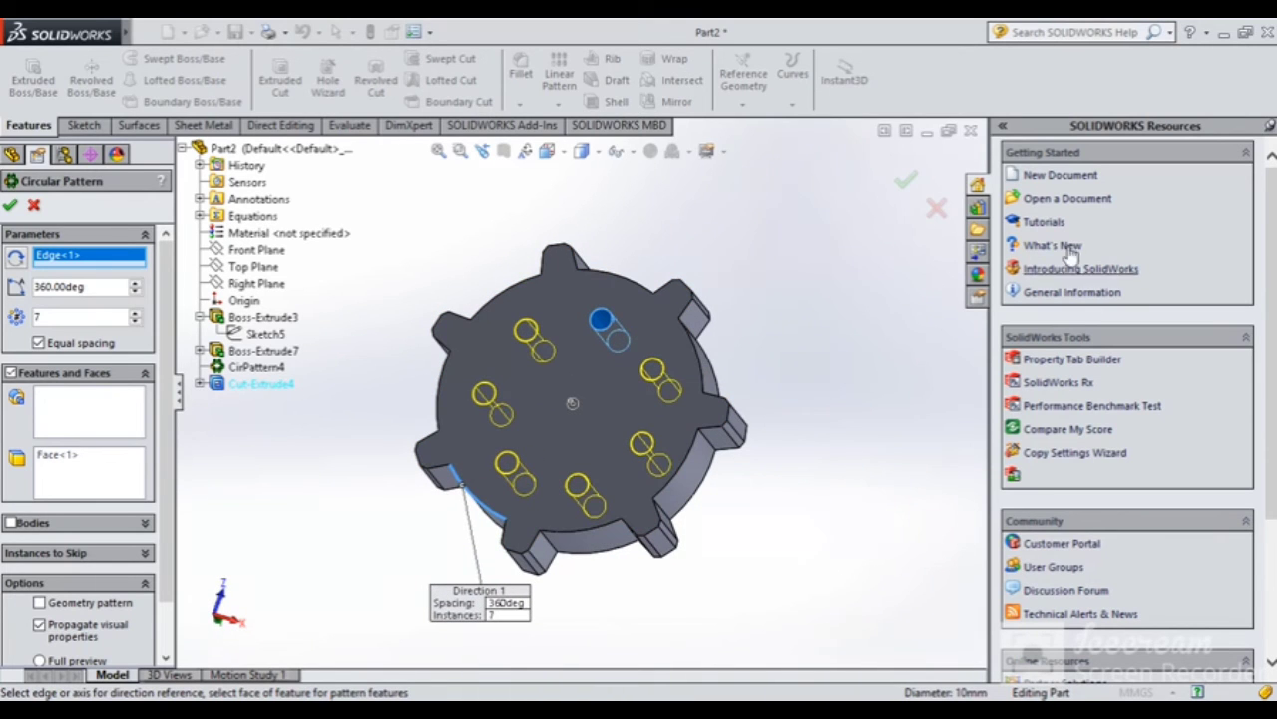
pyautogui.click(906, 176)
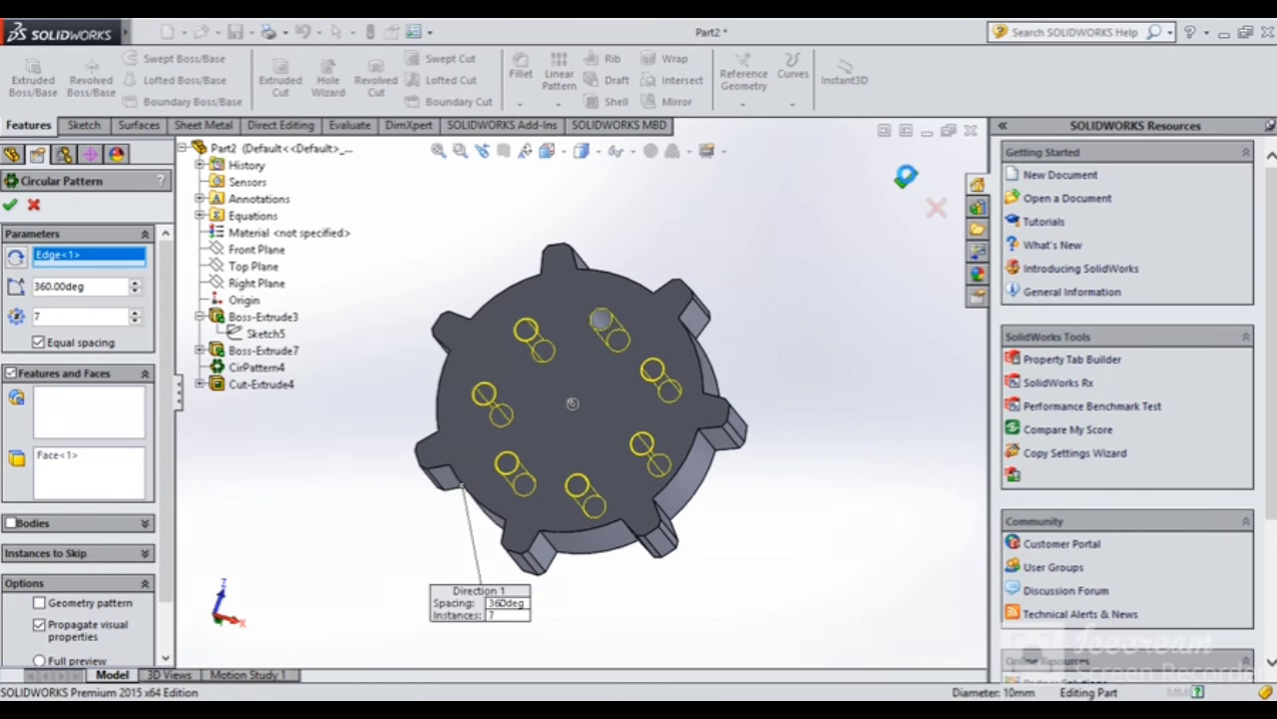
pyautogui.moveTo(788, 240); pyautogui.dragTo(823, 253, button='middle')
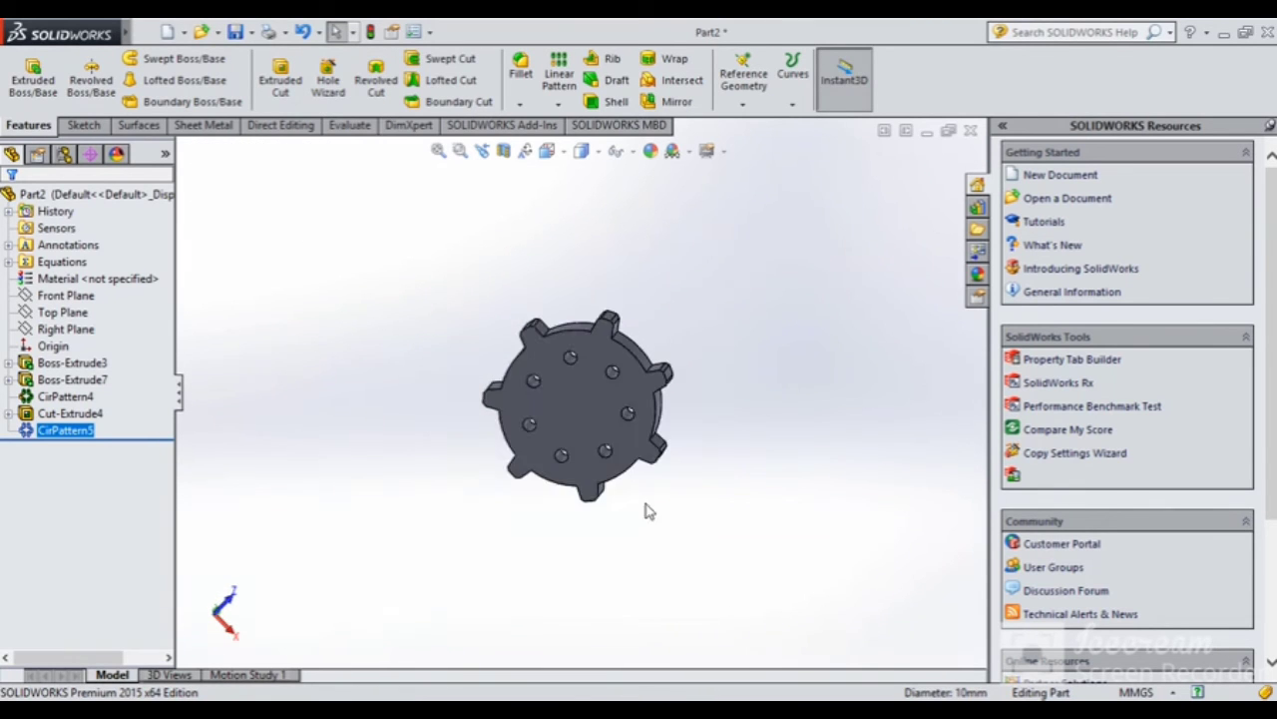
pyautogui.moveTo(648, 510); pyautogui.dragTo(575, 367, button='middle')
# Sketch a circle about 10.9 mm across on the disc face, just above the centre
pyautogui.click(575, 366)
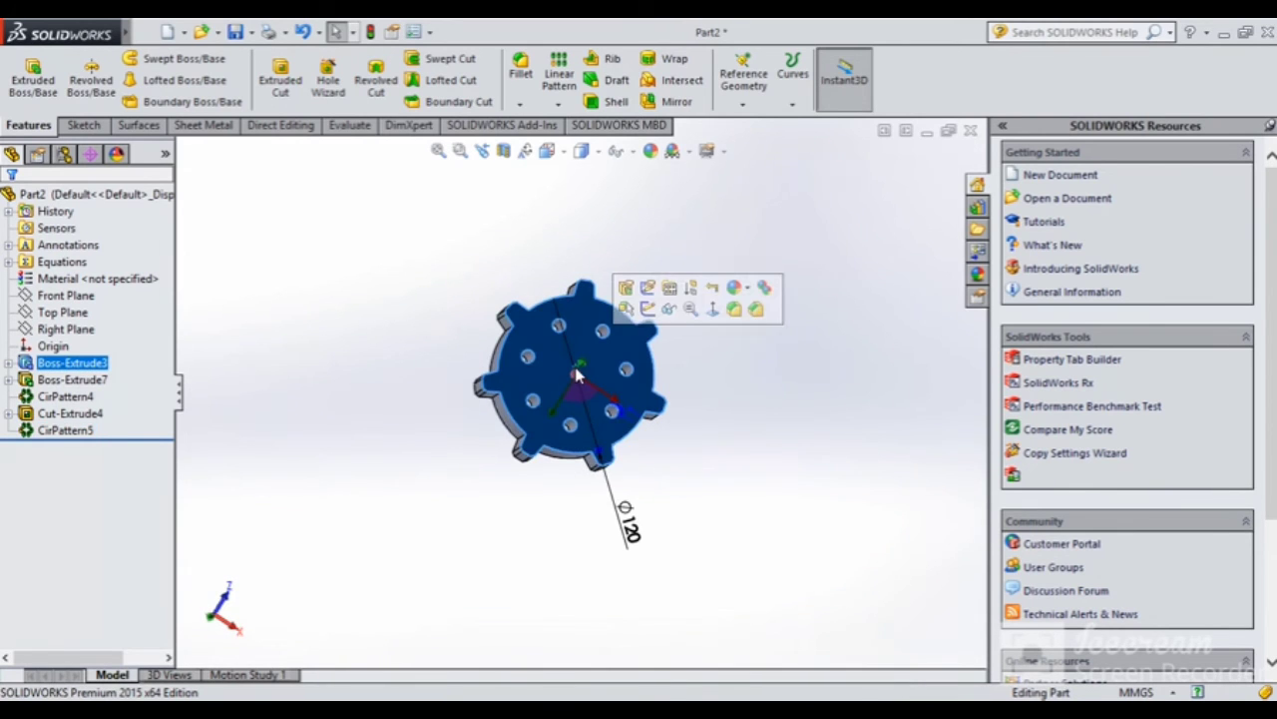
pyautogui.click(728, 320)
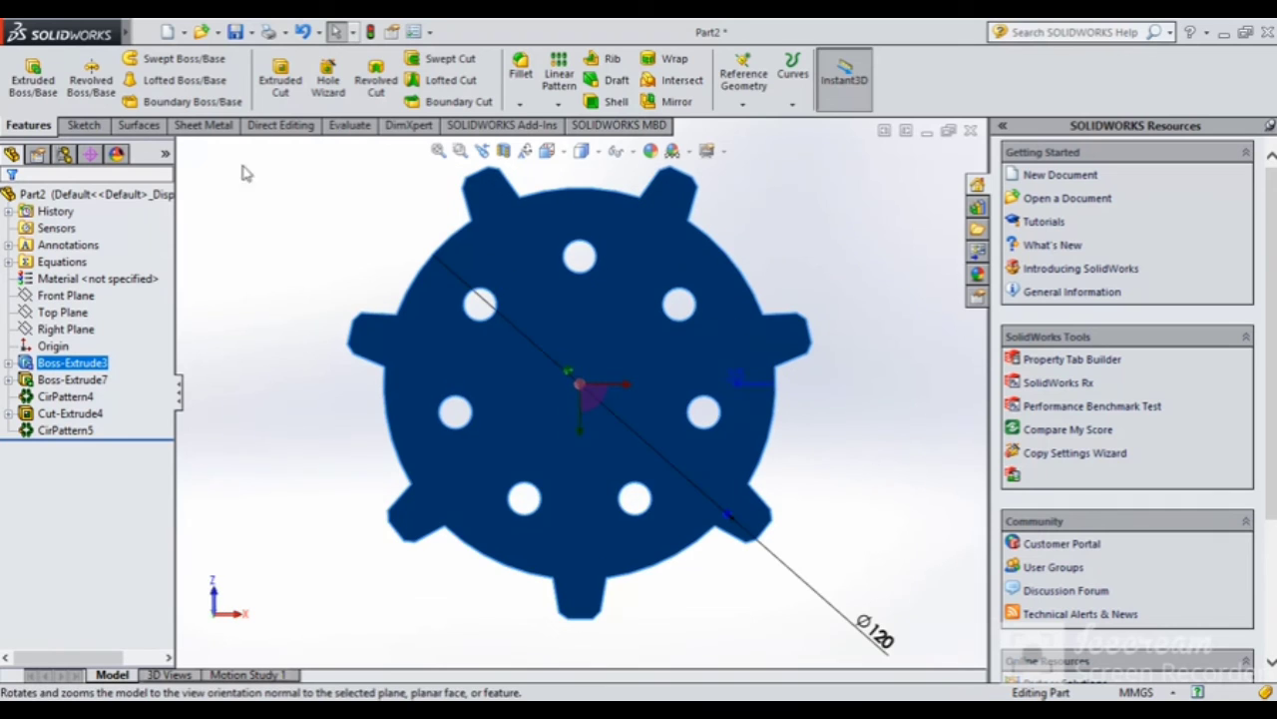
pyautogui.click(80, 125)
pyautogui.click(22, 72)
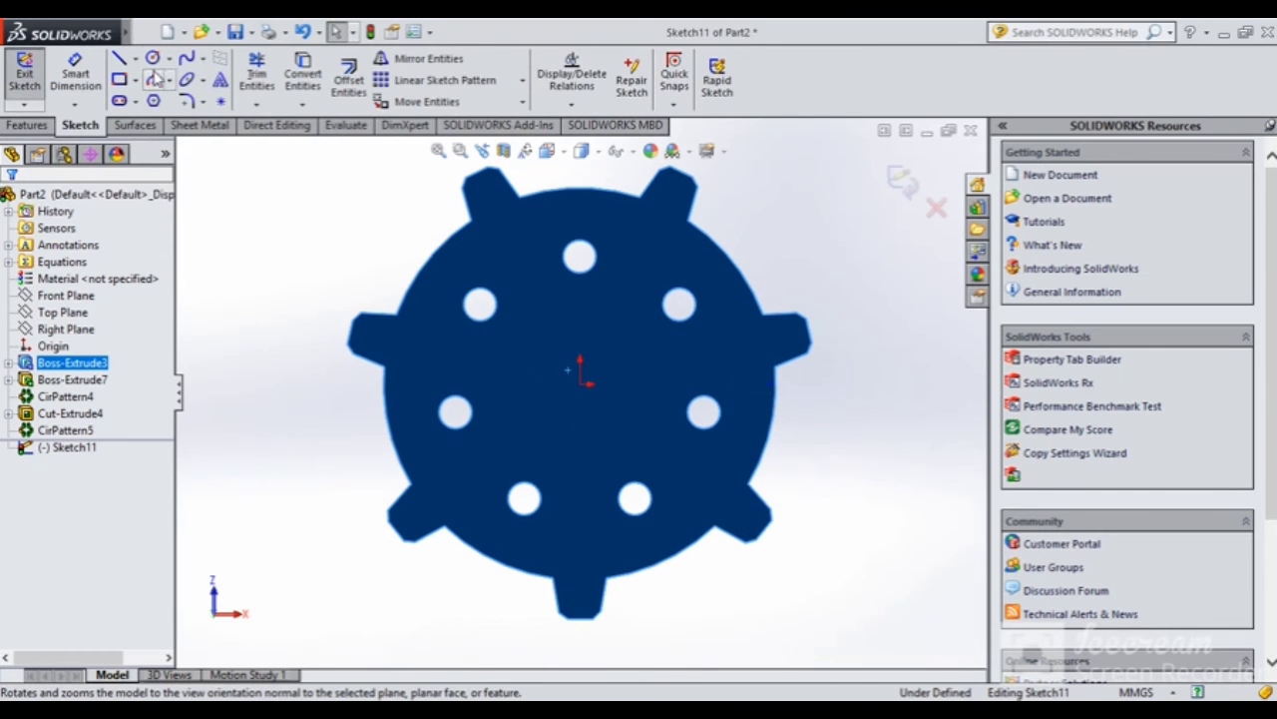
pyautogui.click(154, 61)
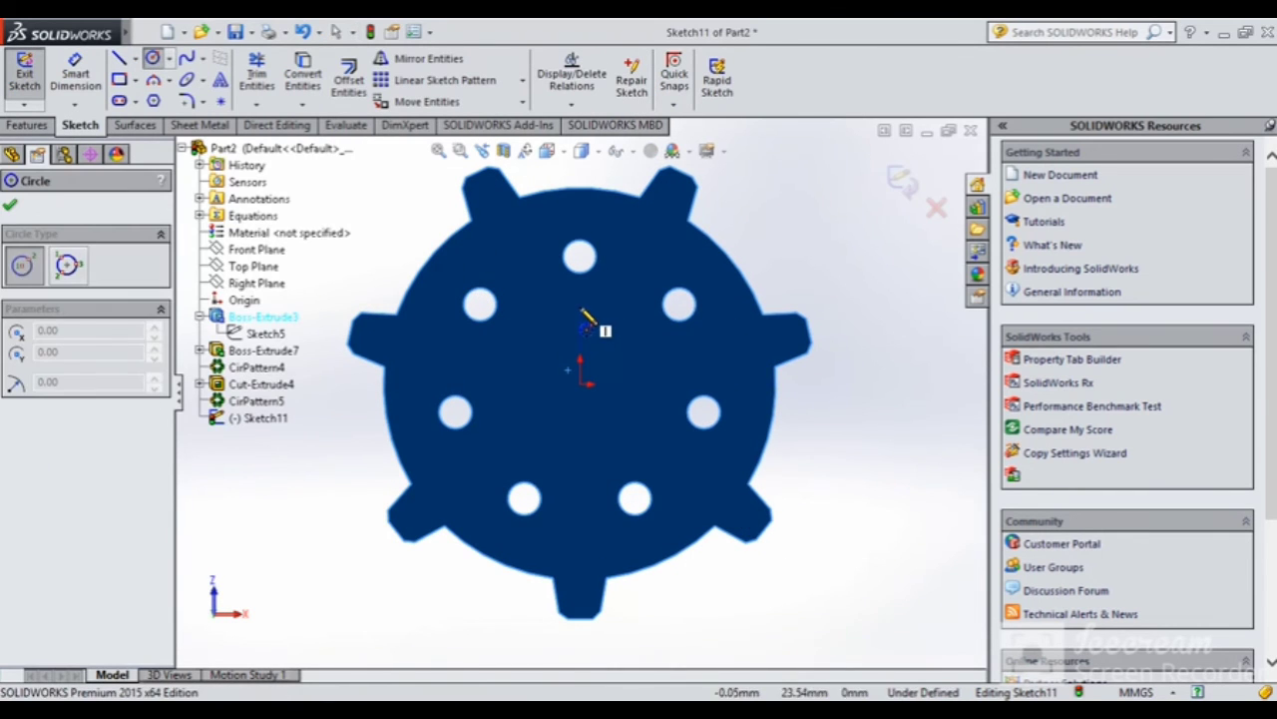
pyautogui.click(580, 306)
pyautogui.click(595, 302)
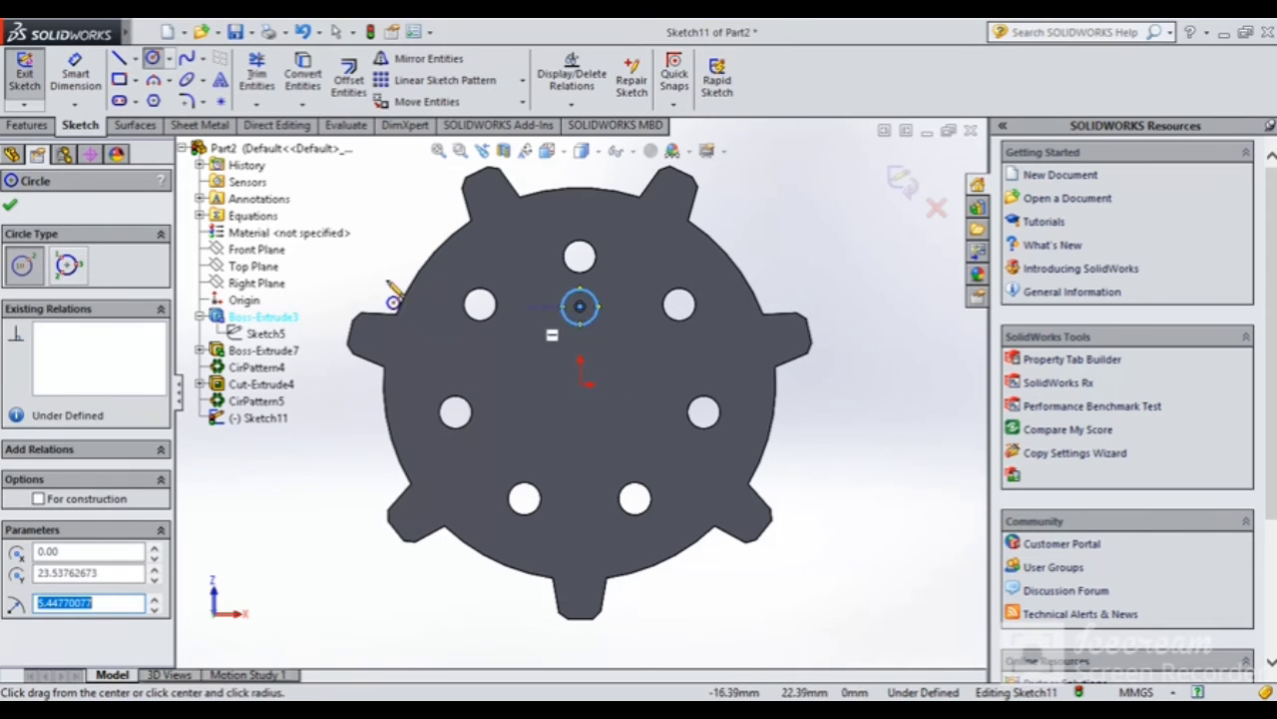
# Extrude the circle 14 mm out from the face as a separate pin body
pyautogui.click(28, 125)
pyautogui.click(33, 79)
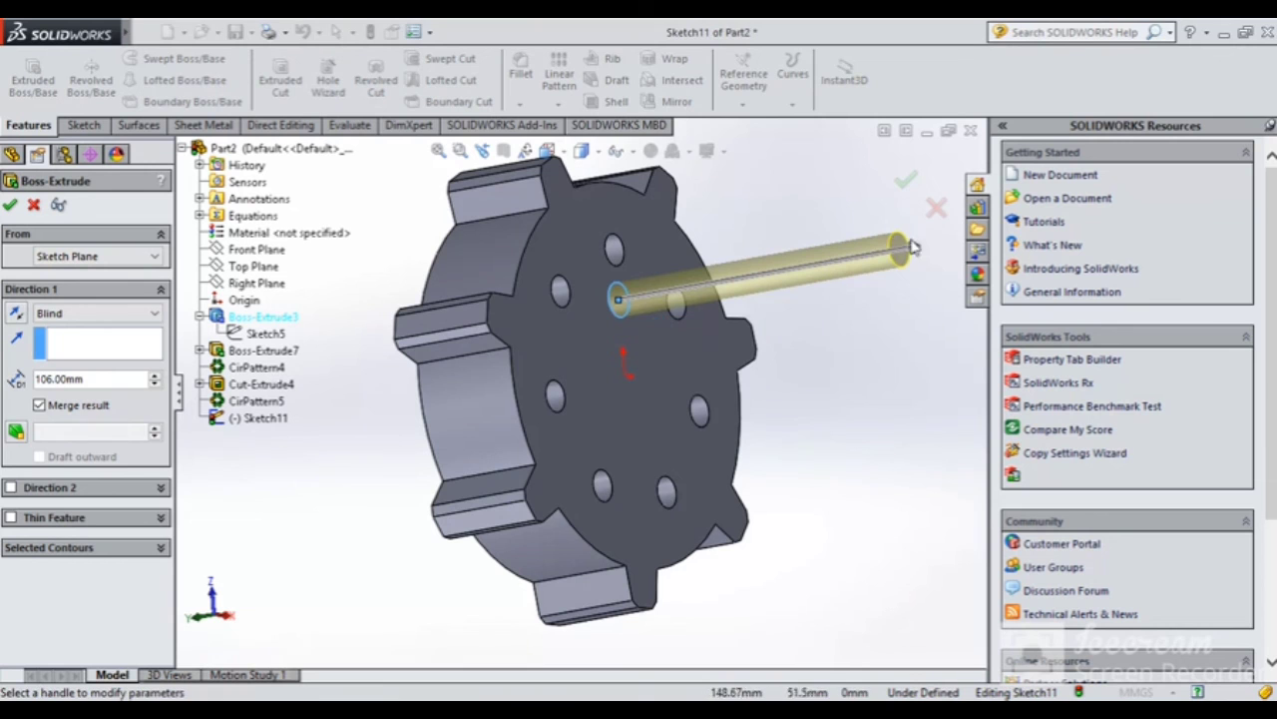
pyautogui.moveTo(918, 264); pyautogui.dragTo(671, 303)
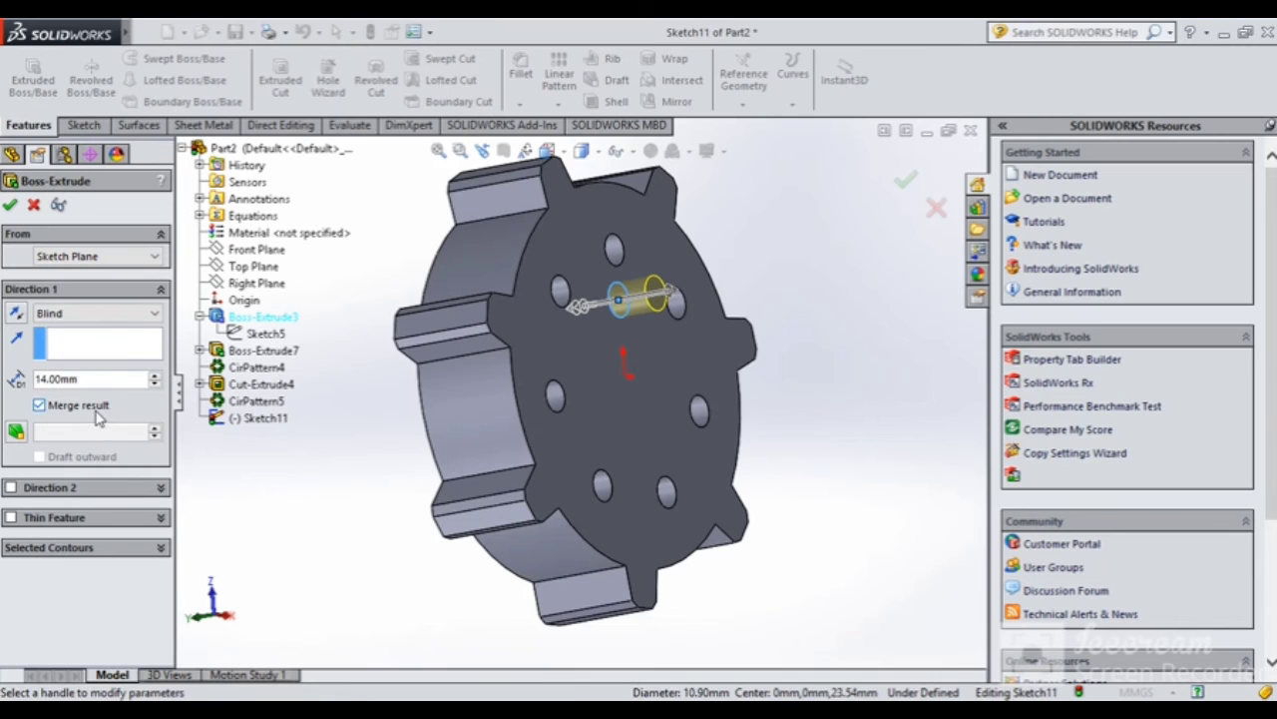
pyautogui.click(11, 206)
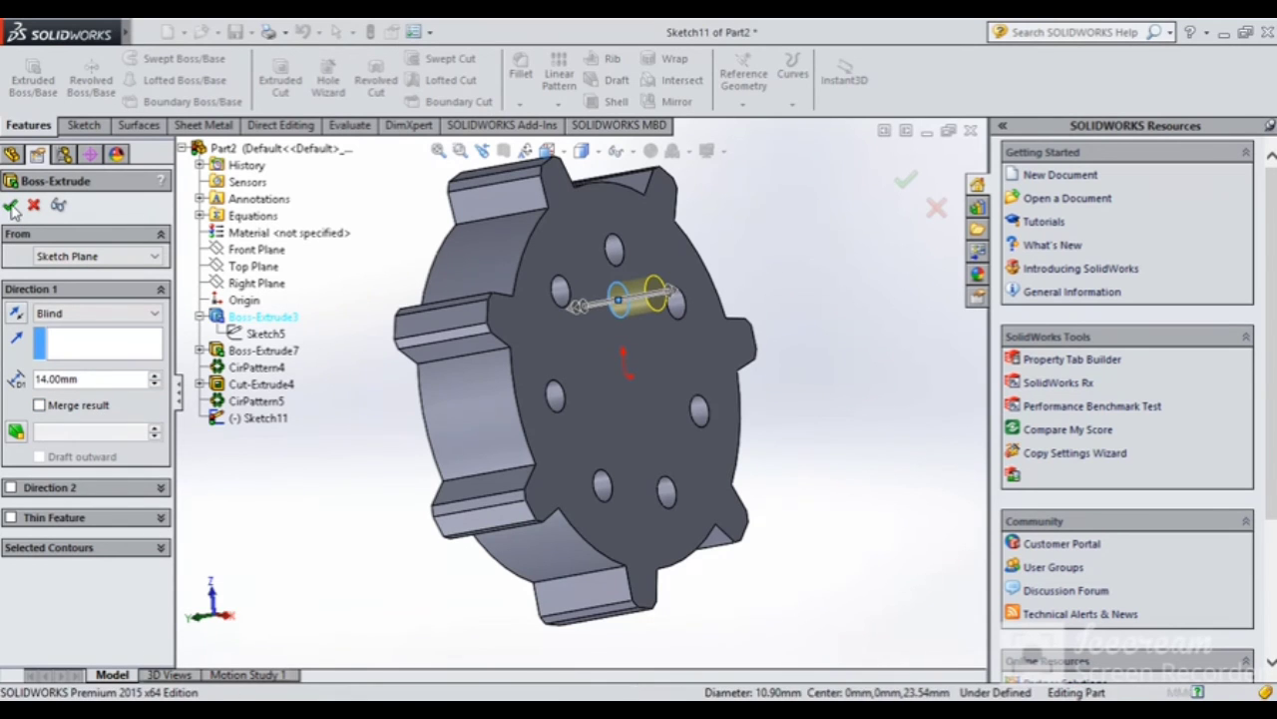
# Set up a 360° circular body pattern of the pin with 7 equal instances around the disc
pyautogui.click(627, 308)
pyautogui.click(557, 108)
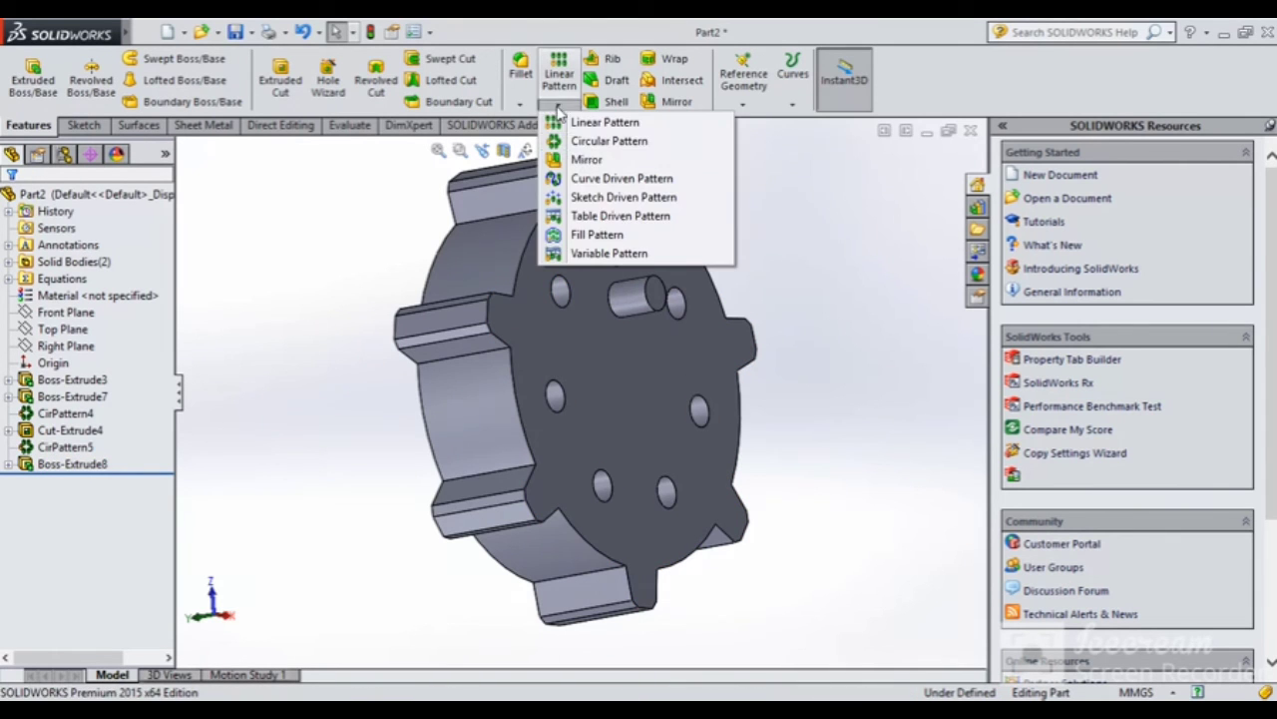
pyautogui.click(589, 142)
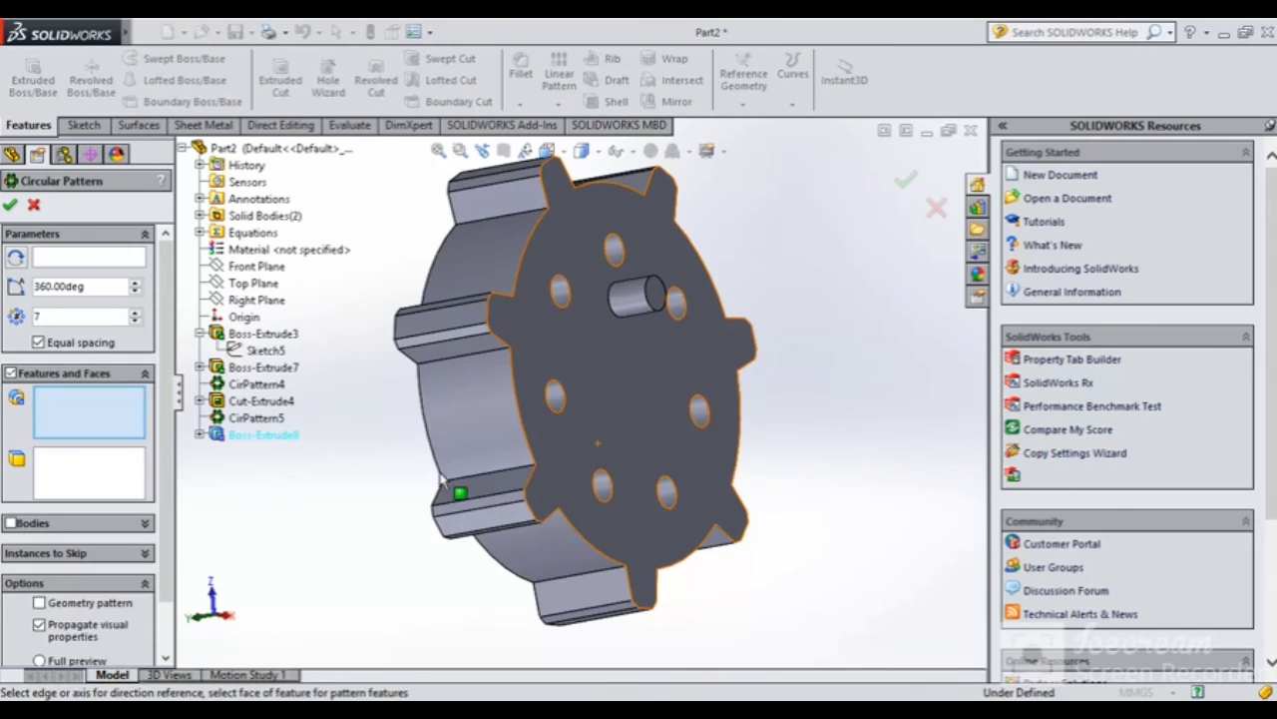
pyautogui.scroll(-1, 159, 544)
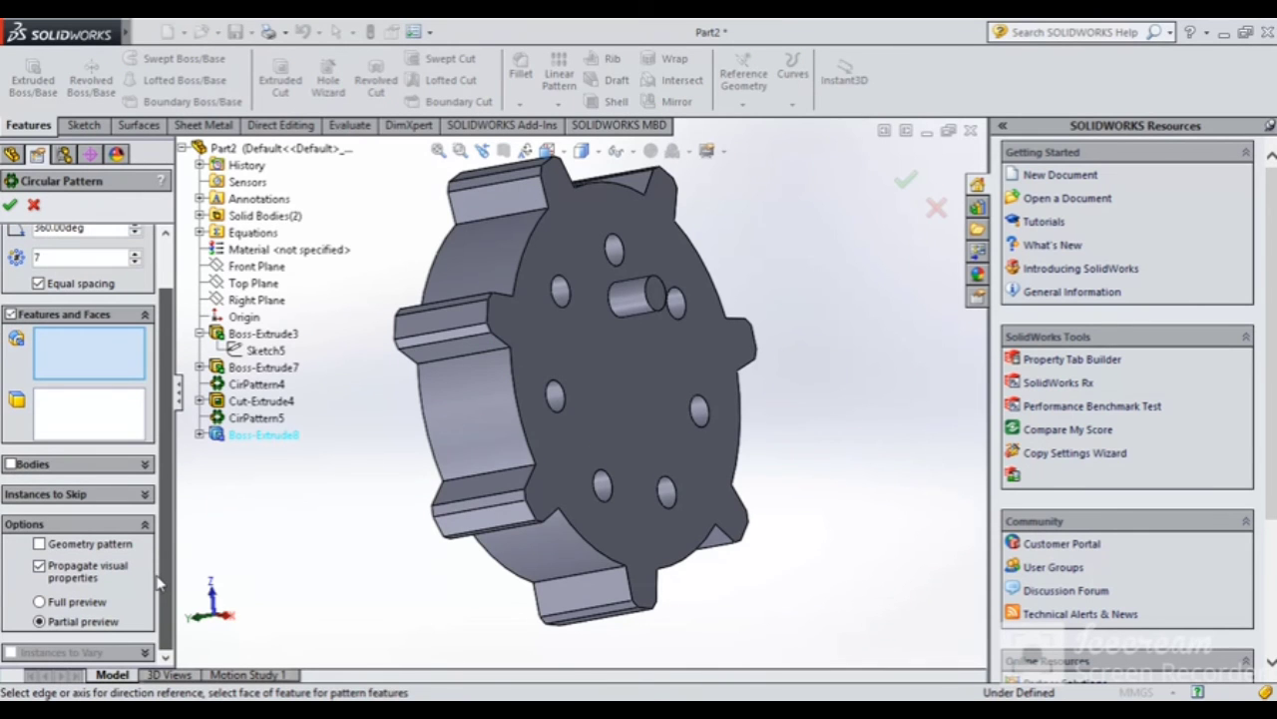
pyautogui.click(10, 464)
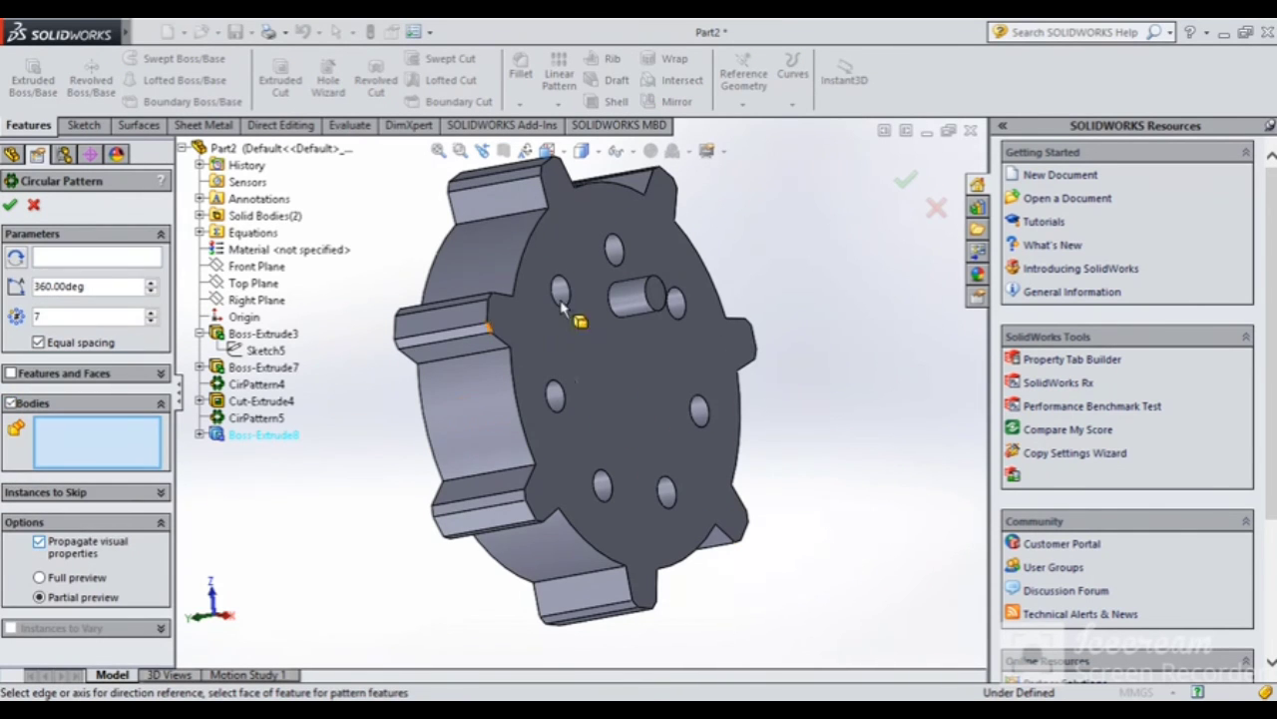
pyautogui.click(642, 298)
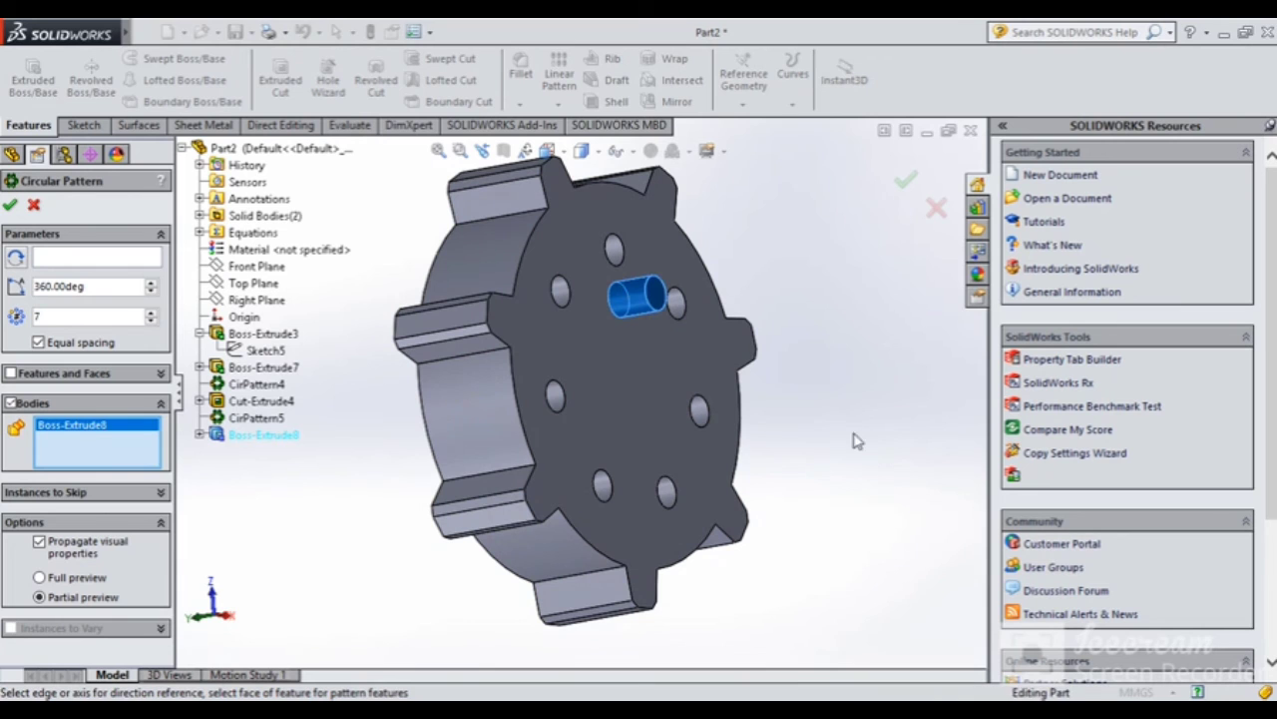
pyautogui.click(116, 257)
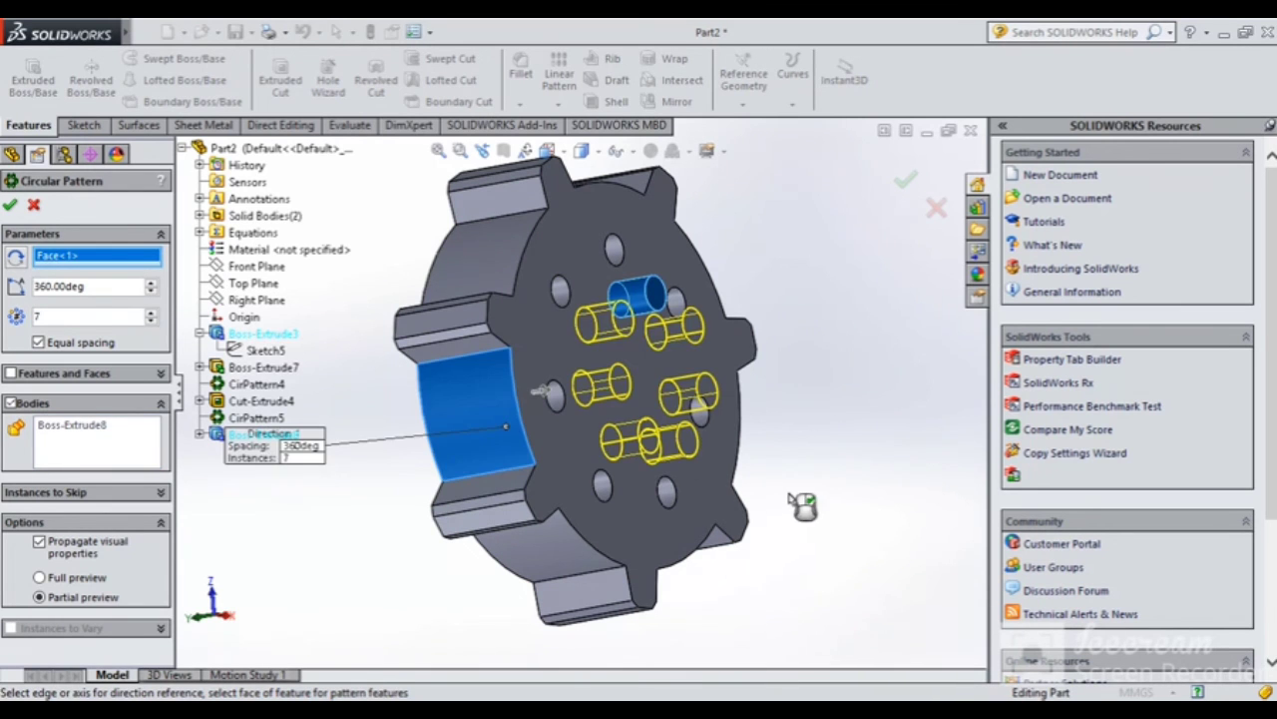
pyautogui.moveTo(778, 497); pyautogui.dragTo(698, 489, button='middle')
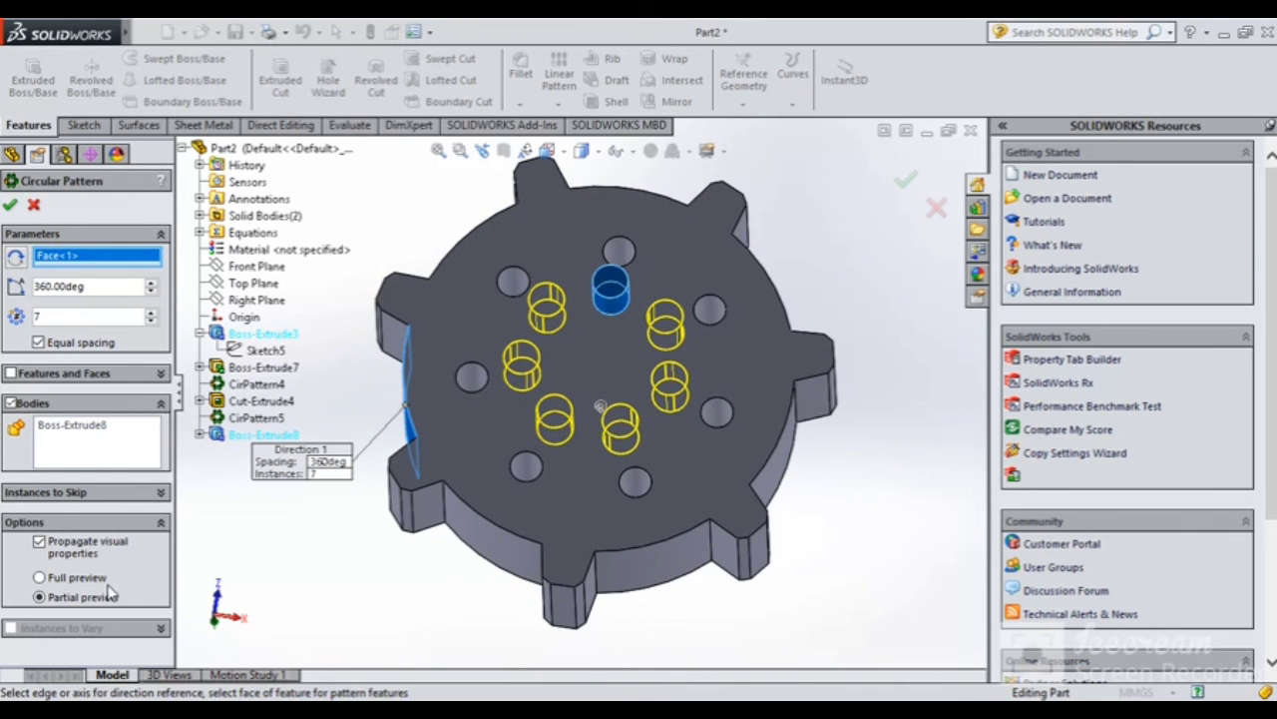
# Skip instances 3 and 6 in the circular pattern, leaving five pins
pyautogui.click(52, 492)
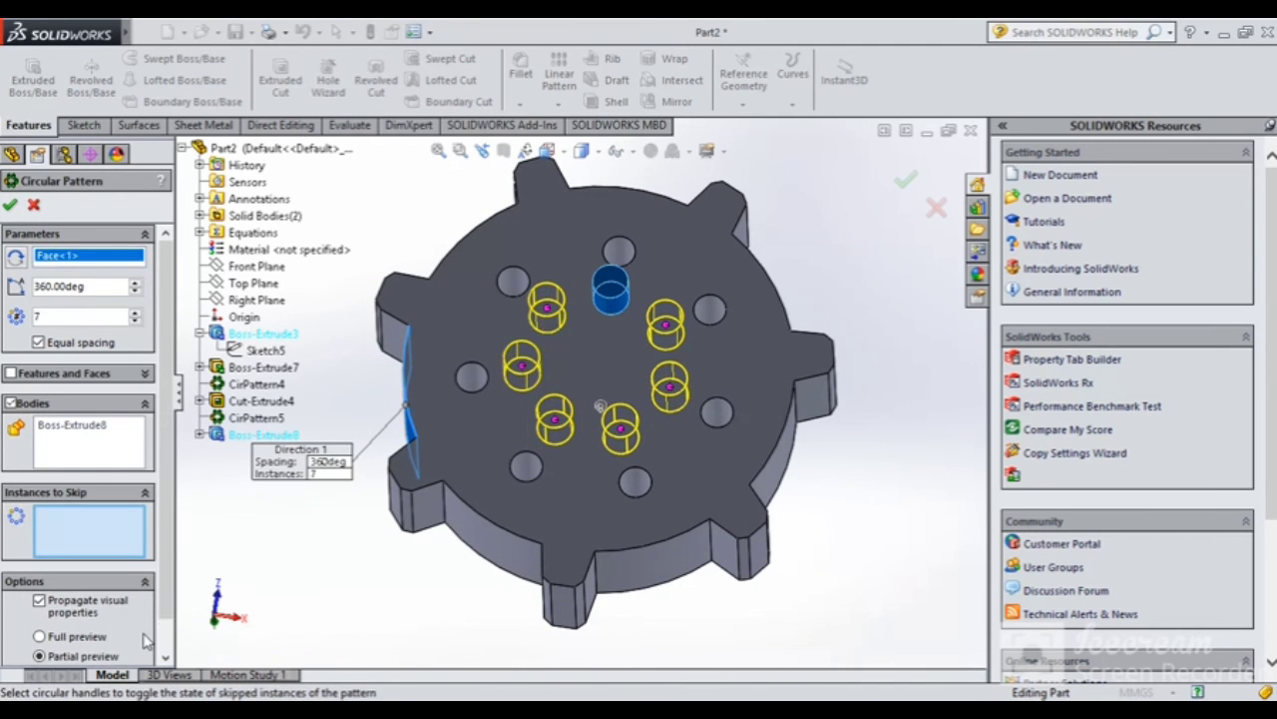
pyautogui.click(521, 372)
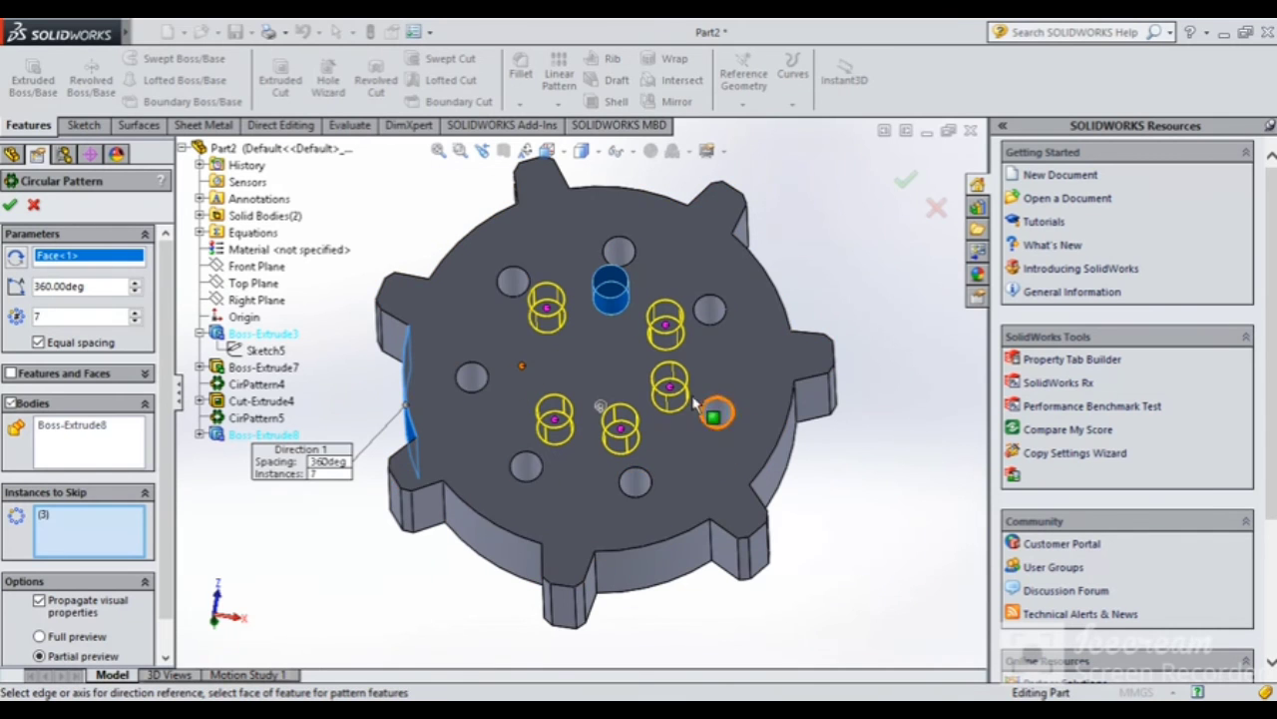
pyautogui.click(669, 387)
pyautogui.moveTo(622, 539); pyautogui.dragTo(607, 446, button='middle')
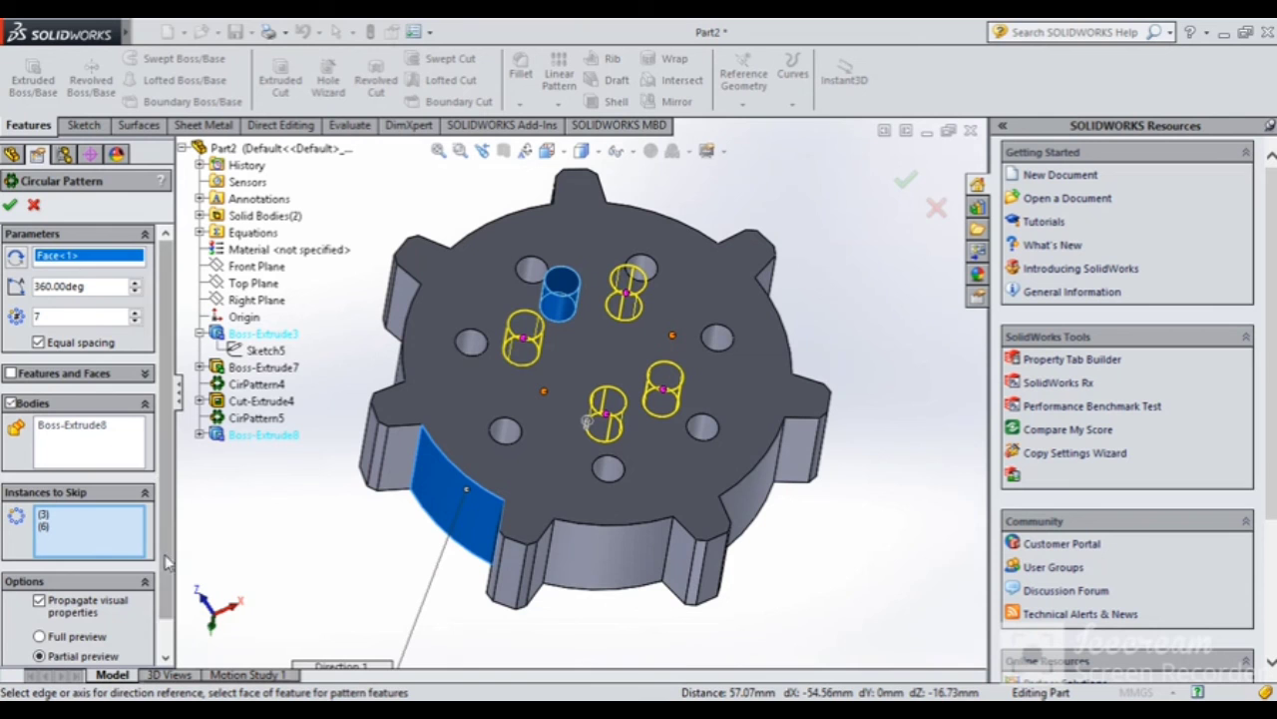
pyautogui.scroll(-1, 150, 449)
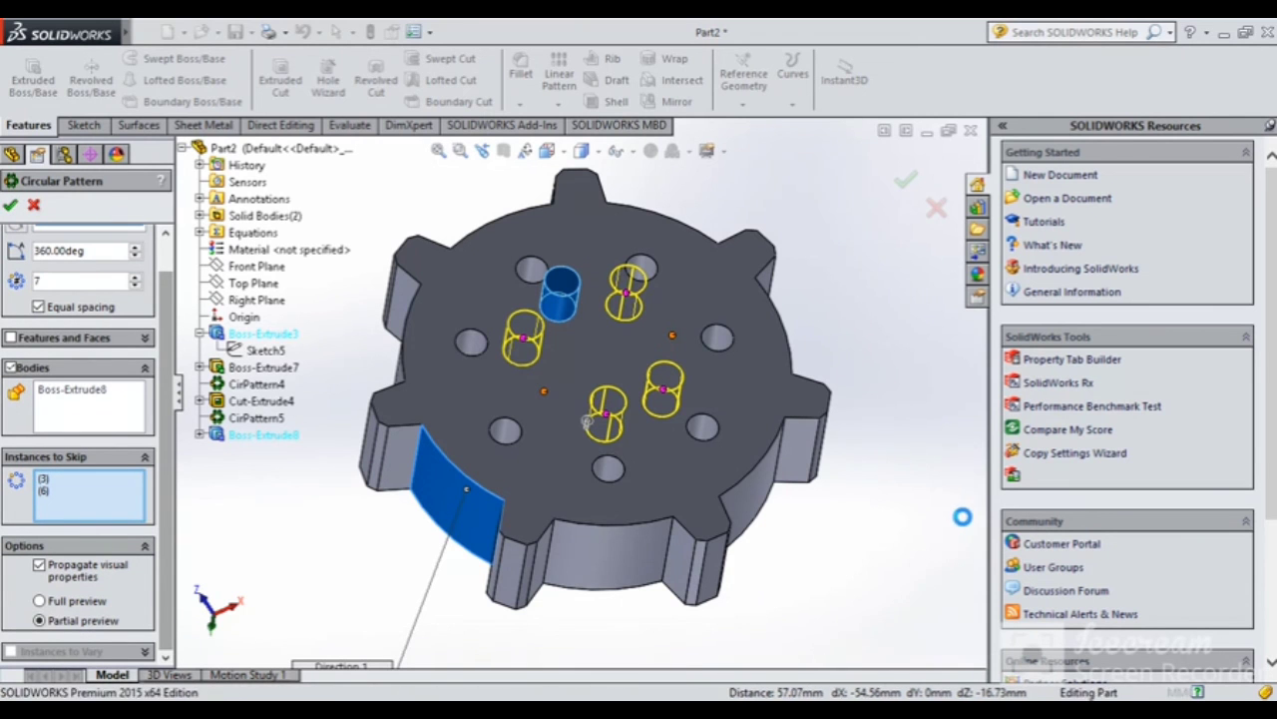
pyautogui.moveTo(867, 523); pyautogui.dragTo(762, 462, button='middle')
# Edit CirPattern6 to clear its skipped instances so all seven pins stand around the face
pyautogui.scroll(1, 762, 462)
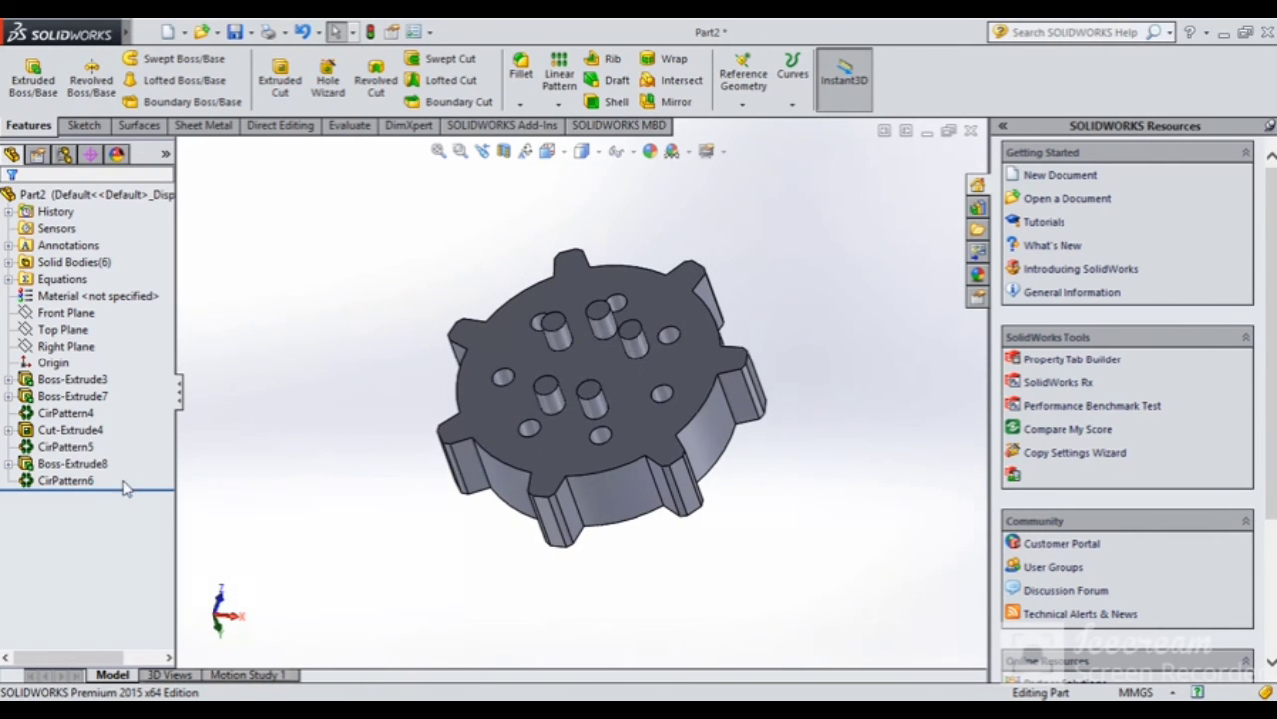
pyautogui.rightClick(72, 485)
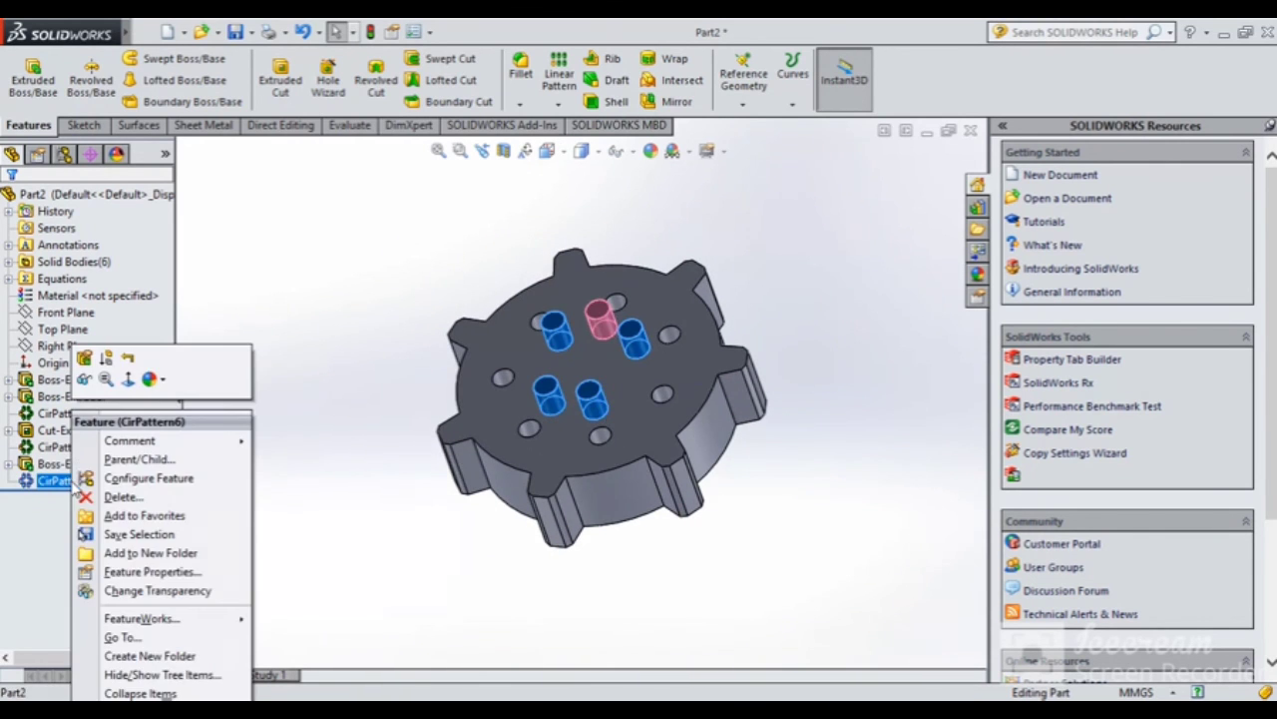
pyautogui.click(85, 358)
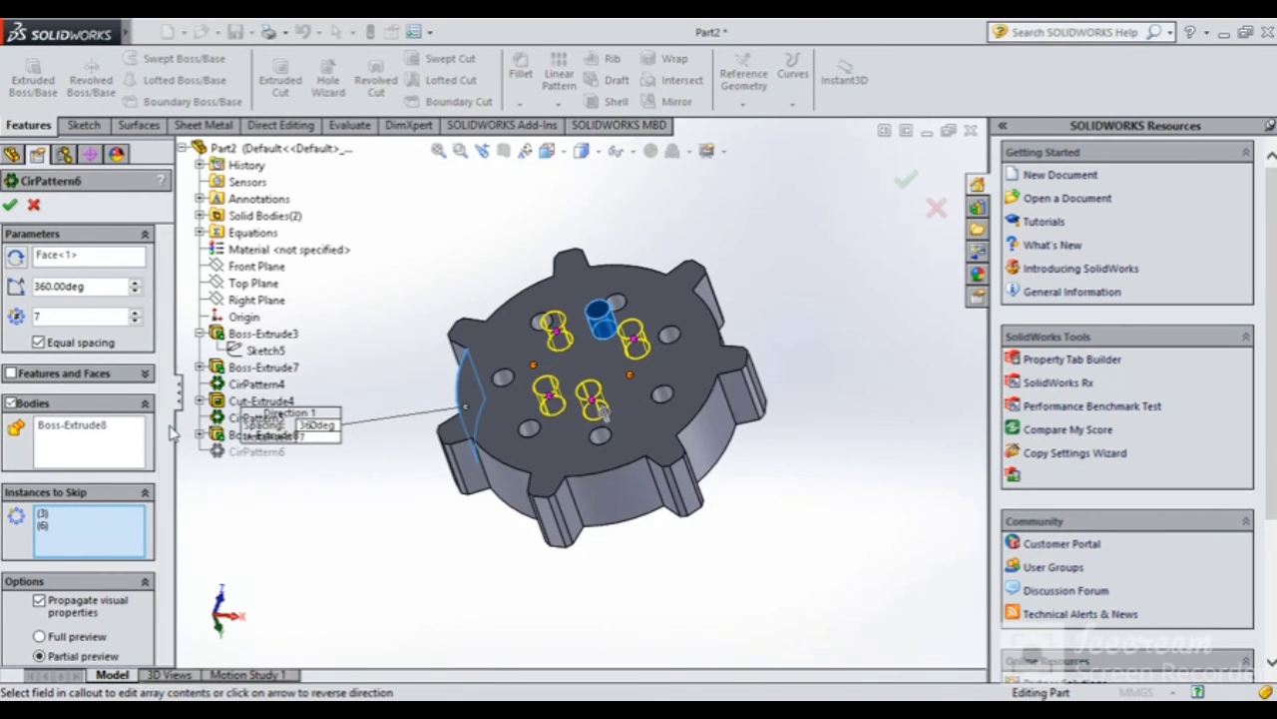
pyautogui.scroll(-1, 170, 433)
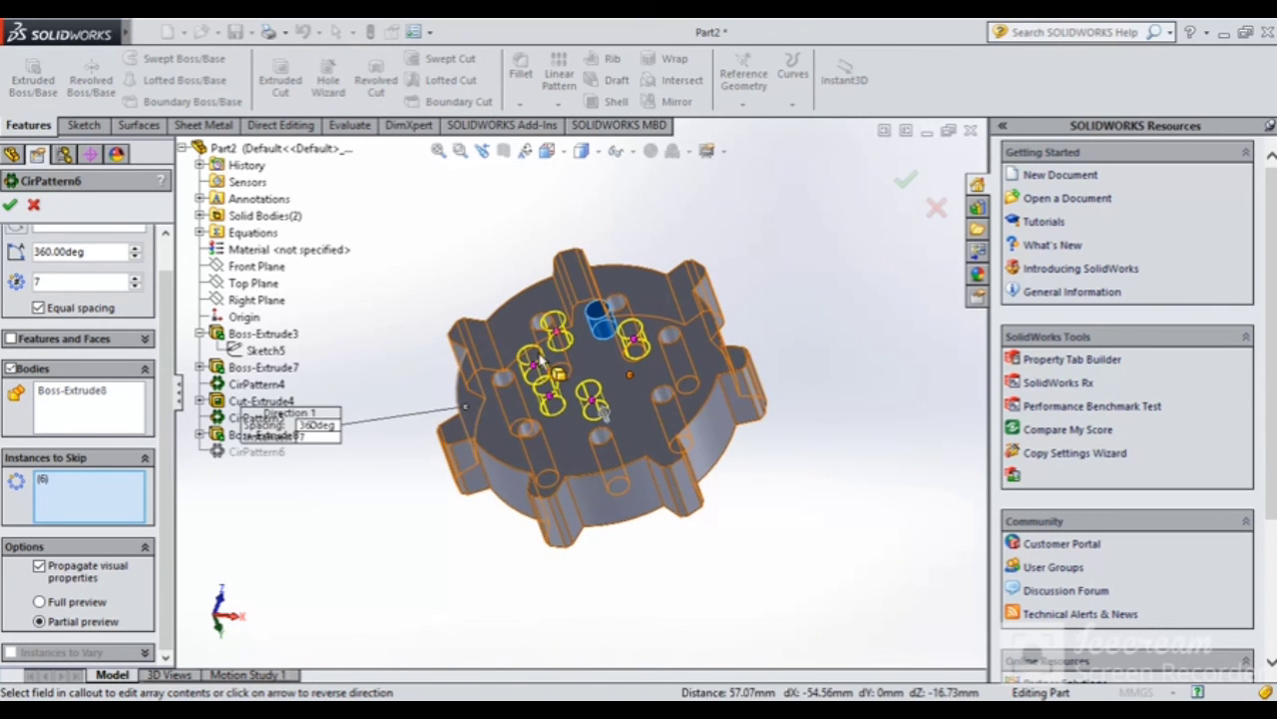
pyautogui.rightClick(118, 496)
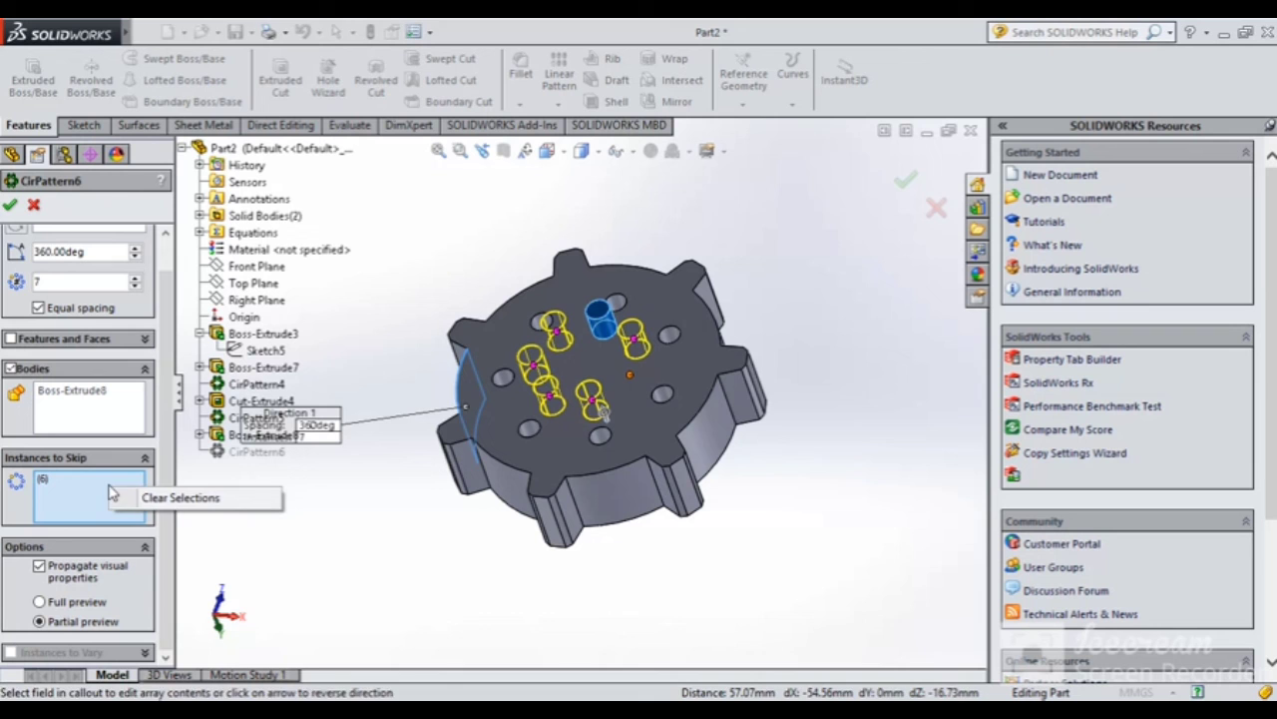
pyautogui.click(178, 496)
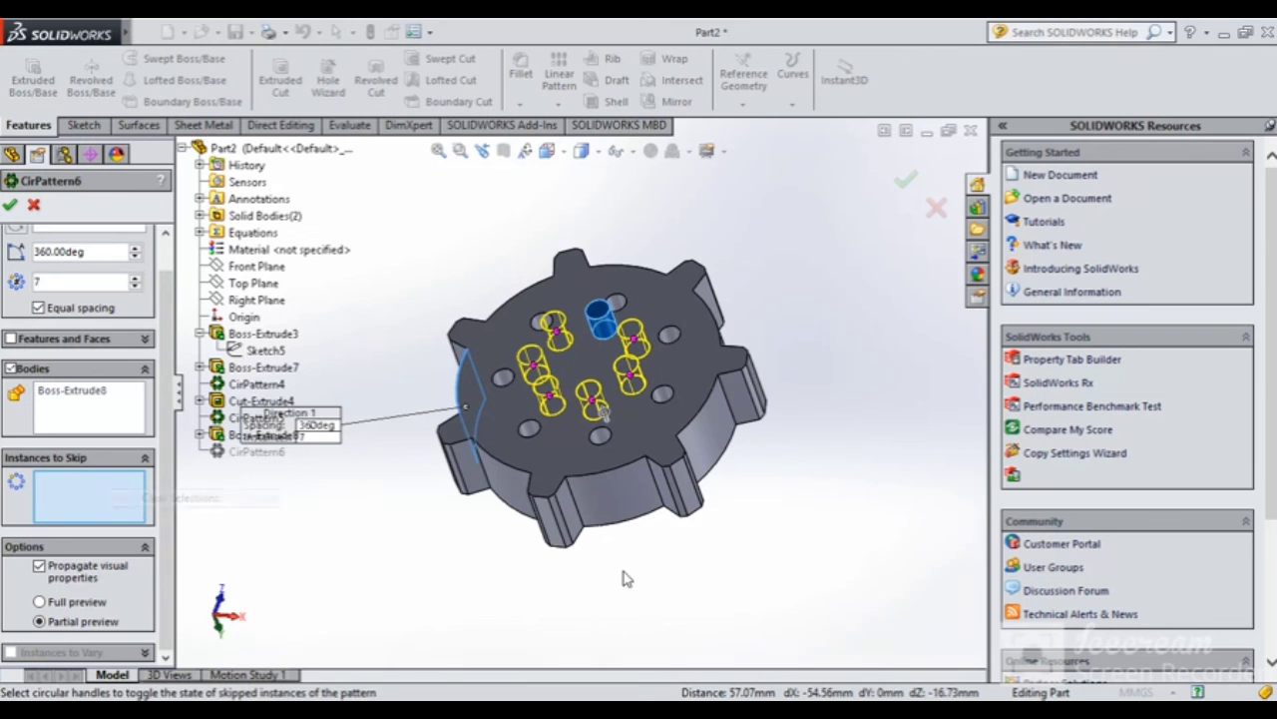
pyautogui.click(906, 182)
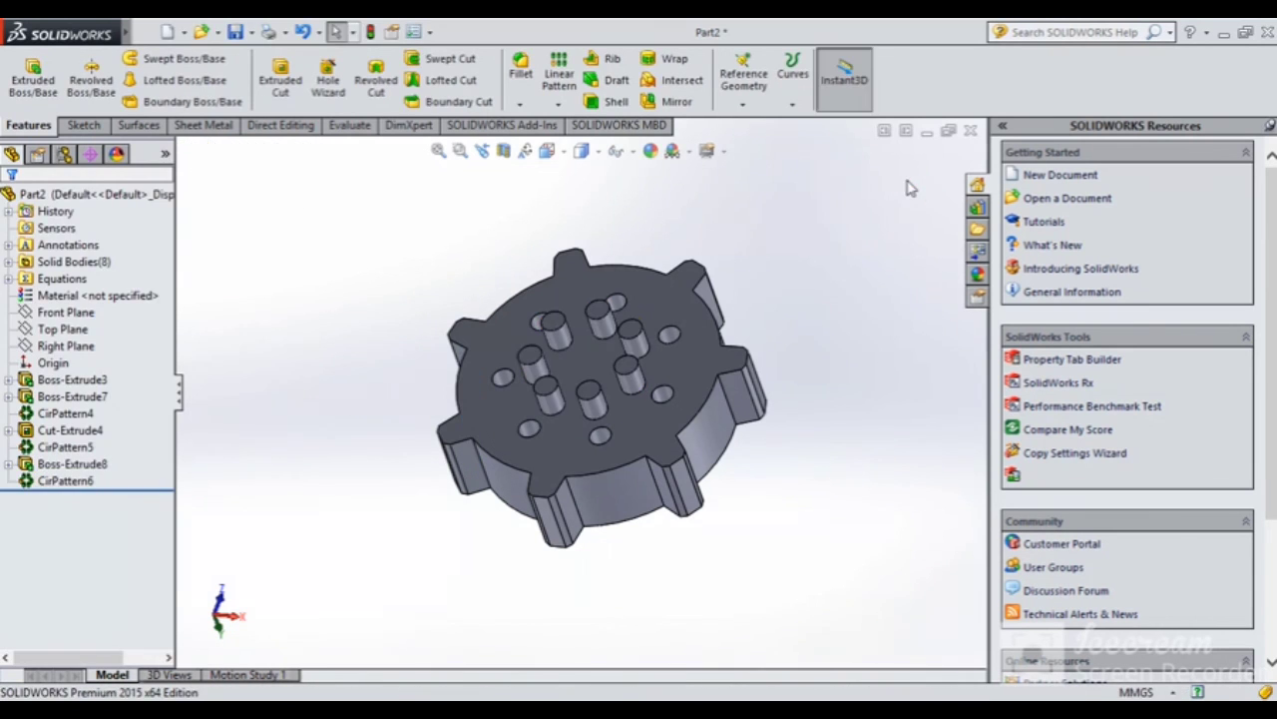
pyautogui.moveTo(810, 290)
pyautogui.mouseDown(button='middle')
pyautogui.moveTo(664, 508)
pyautogui.moveTo(650, 456)
pyautogui.moveTo(804, 307)
pyautogui.mouseUp(button='middle')
pyautogui.scroll(3, 804, 307)
pyautogui.moveTo(764, 394); pyautogui.dragTo(804, 429, button='middle')
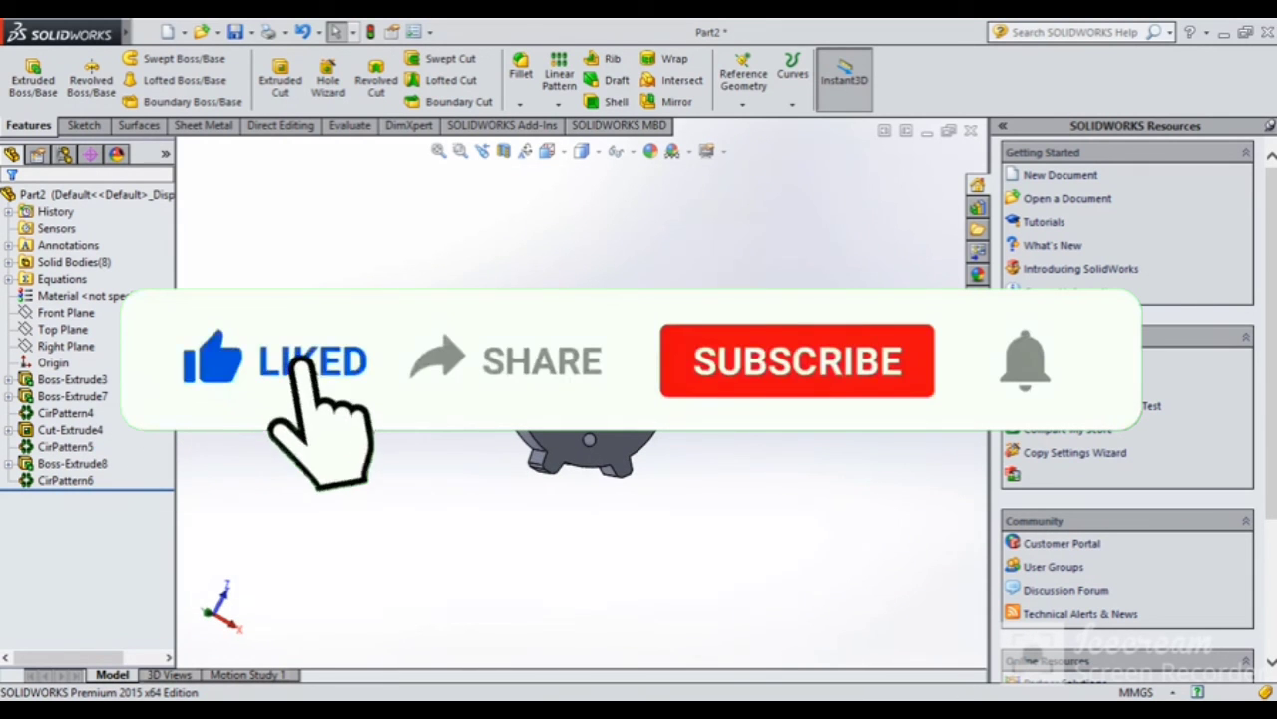